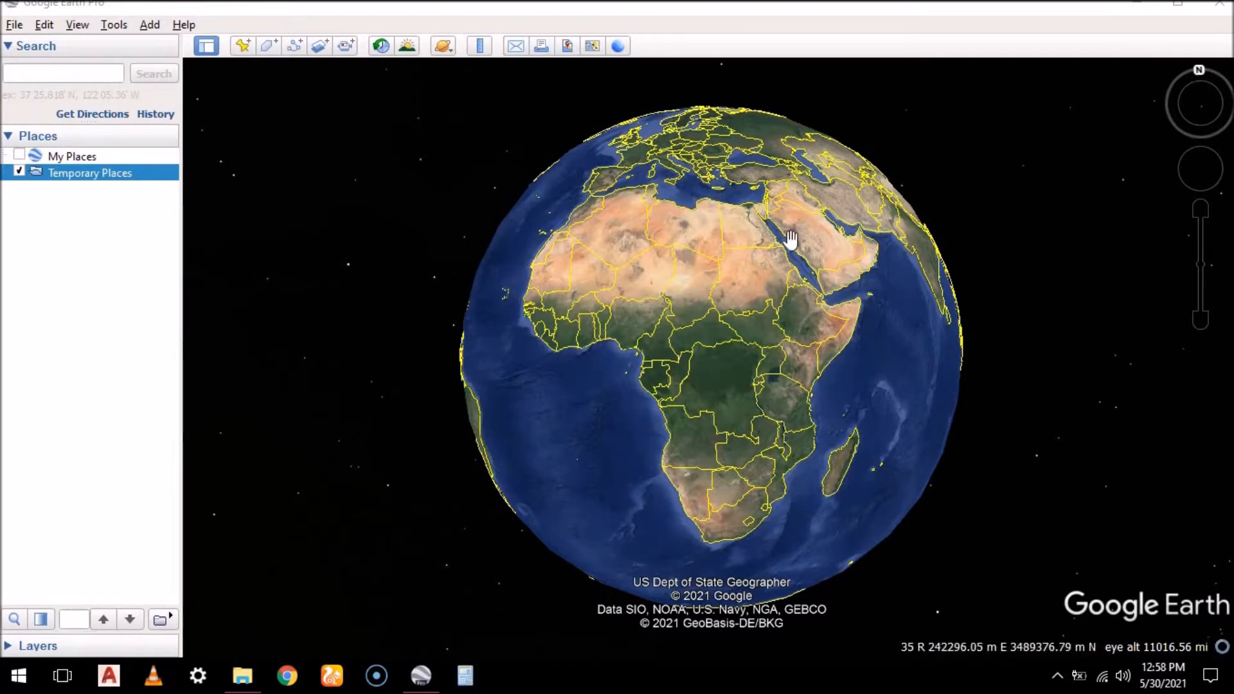
Rotate the globe around the world to examine Asia, Australia, the Americas and the Atlantic, ending with Africa in view
left_click_drag(912, 358, 777, 406)
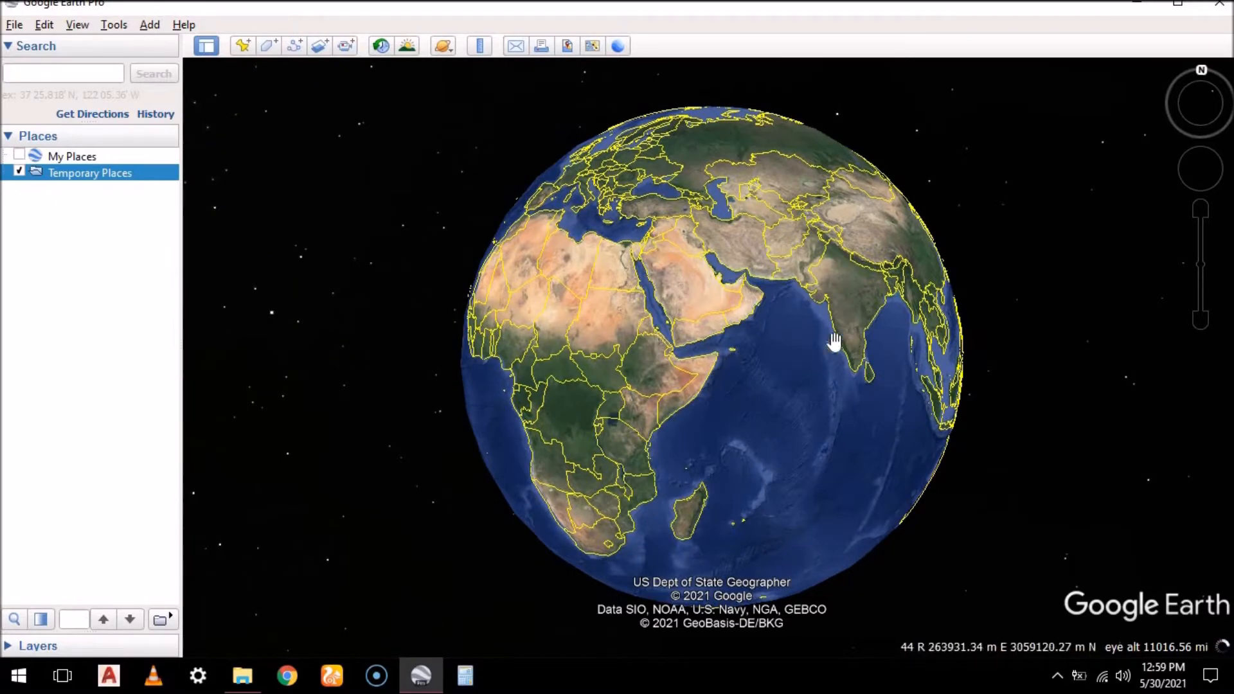
left_click_drag(916, 327, 664, 342)
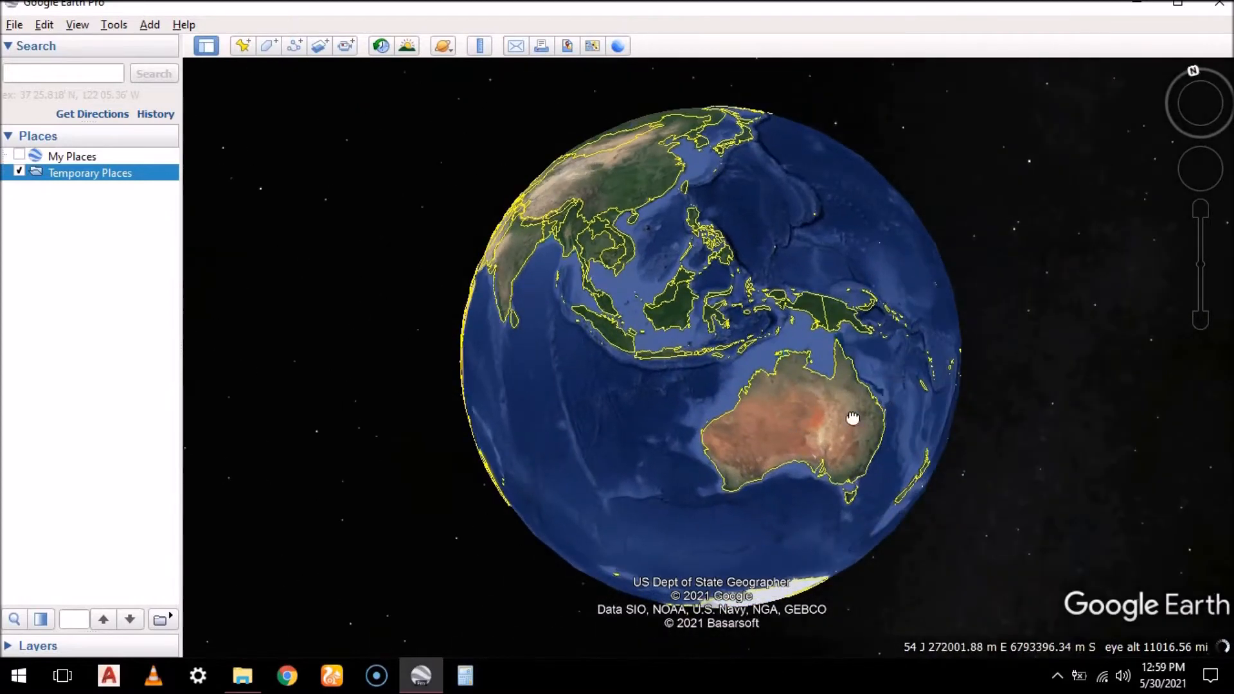
left_click_drag(857, 419, 648, 485)
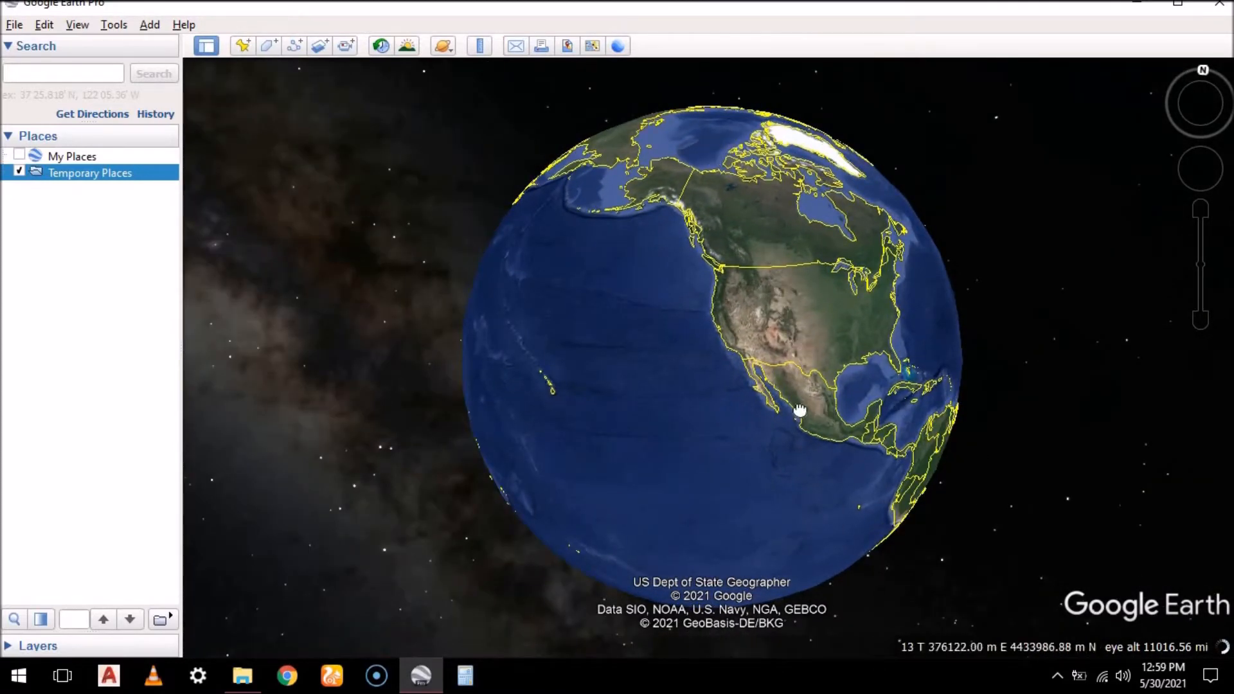
left_click_drag(799, 410, 743, 350)
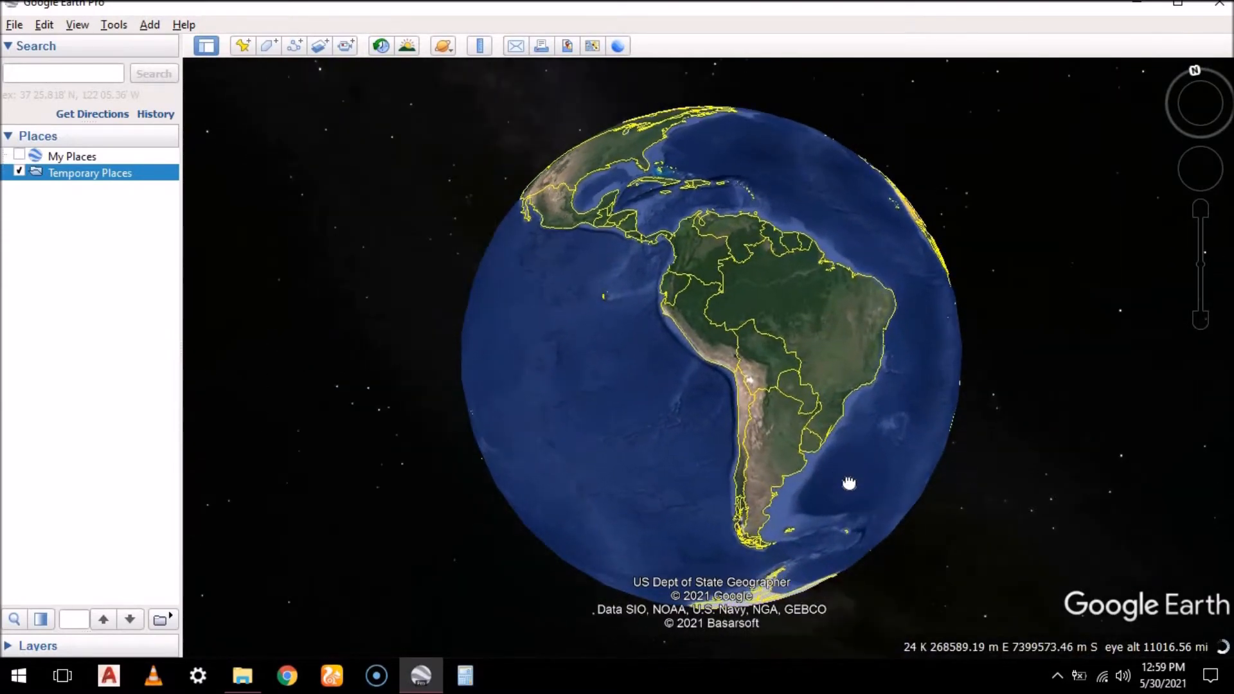
left_click_drag(850, 483, 847, 489)
left_click_drag(810, 333, 737, 452)
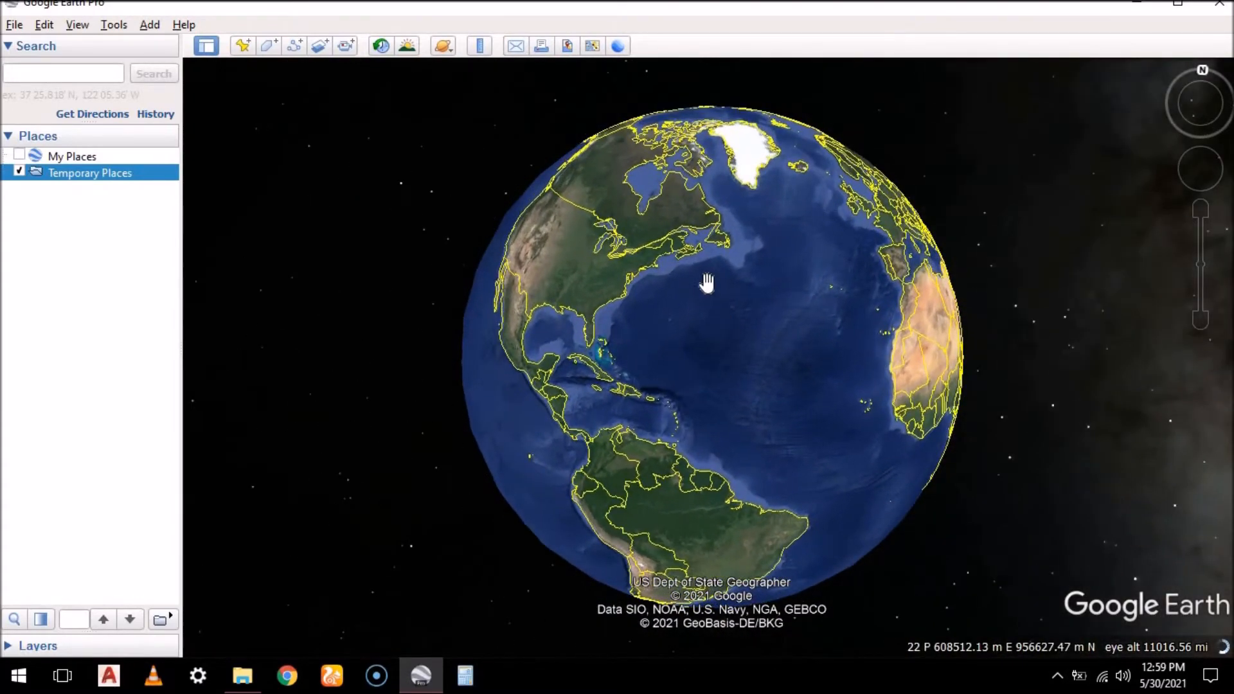
left_click_drag(806, 382, 762, 276)
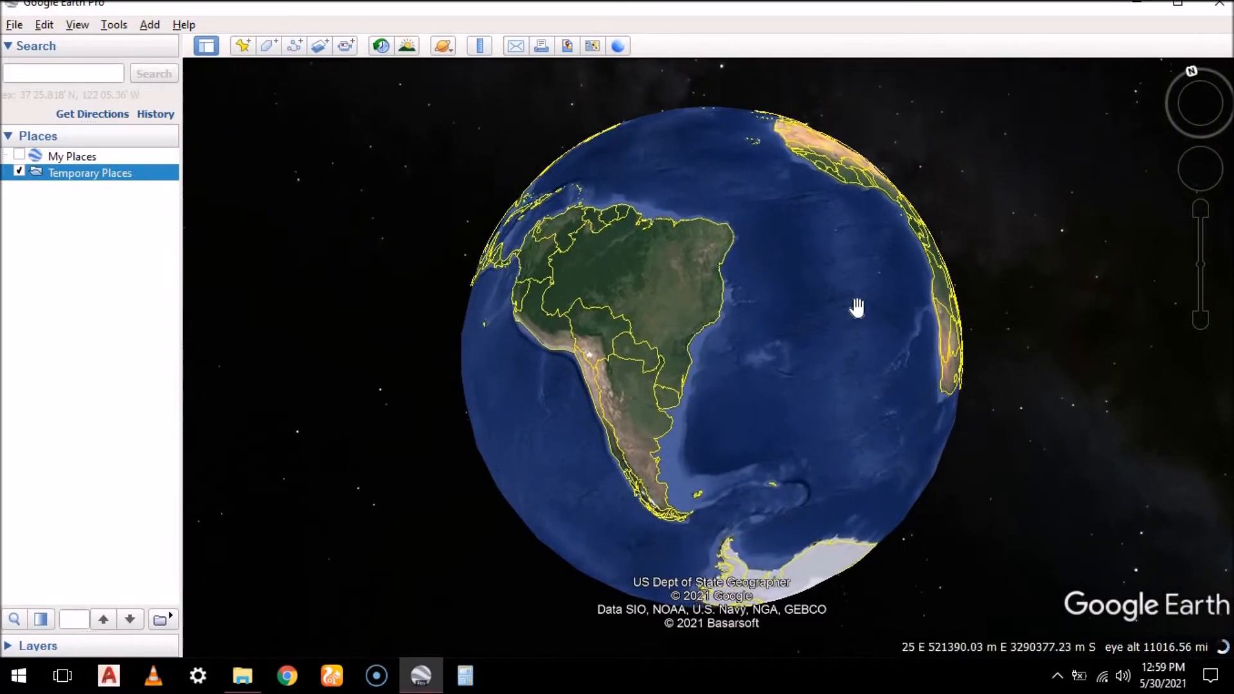
left_click_drag(780, 360, 677, 413)
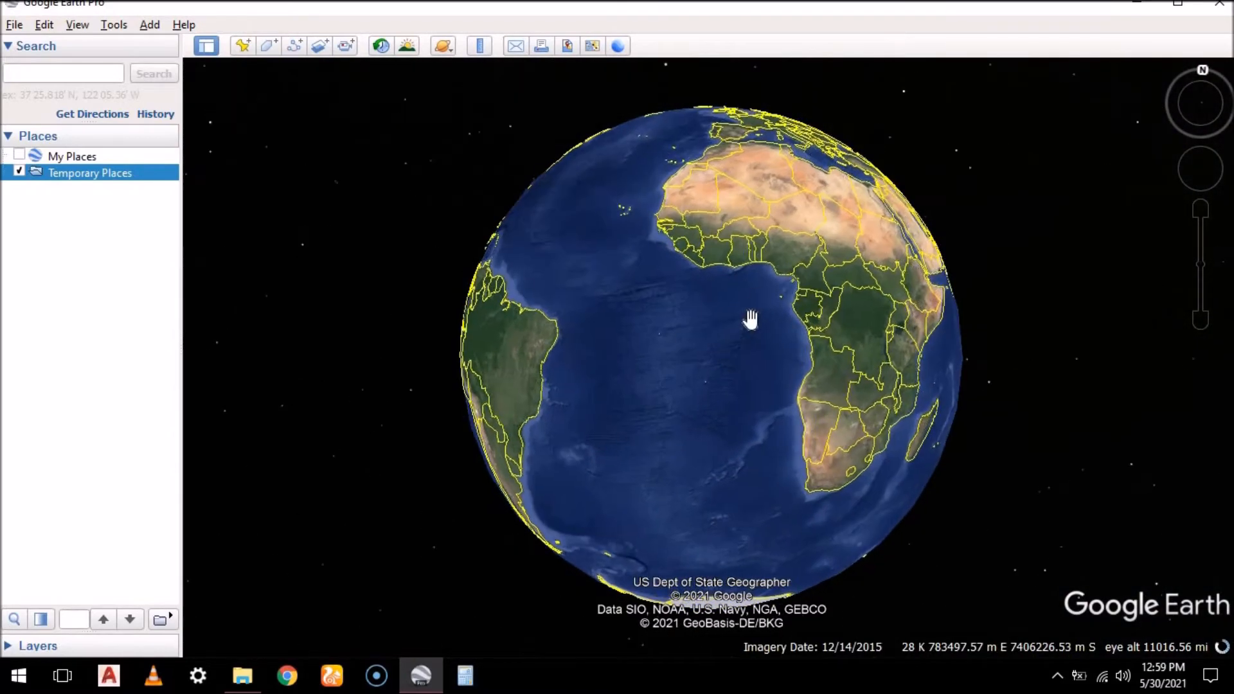
left_click_drag(641, 331, 642, 375)
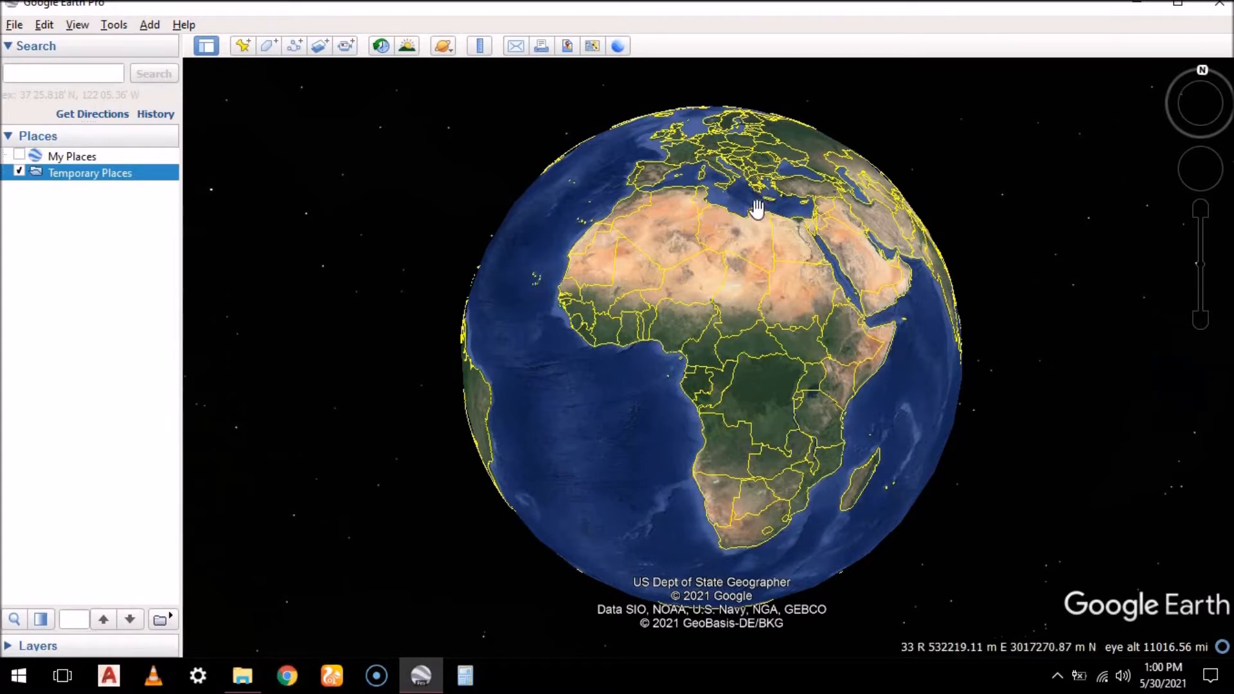
Switch to Google Chrome, search for "google earth download" and open the Download Google Earth Pro page
left_click(289, 681)
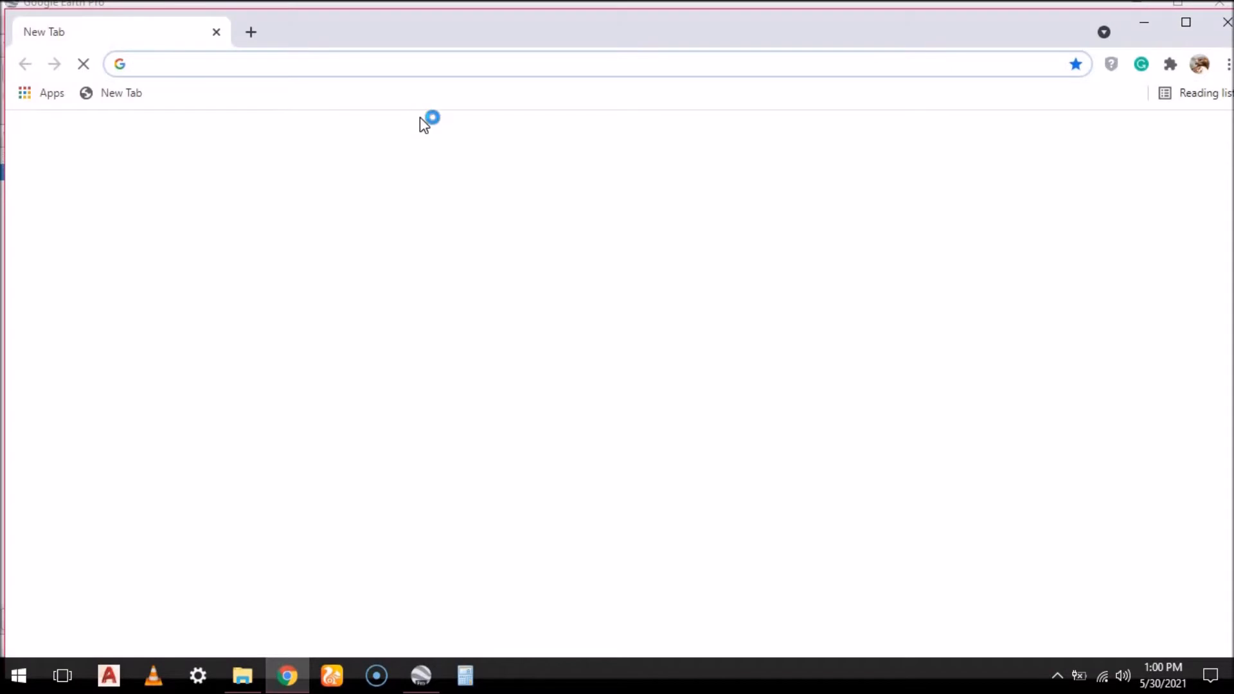
left_click(481, 400)
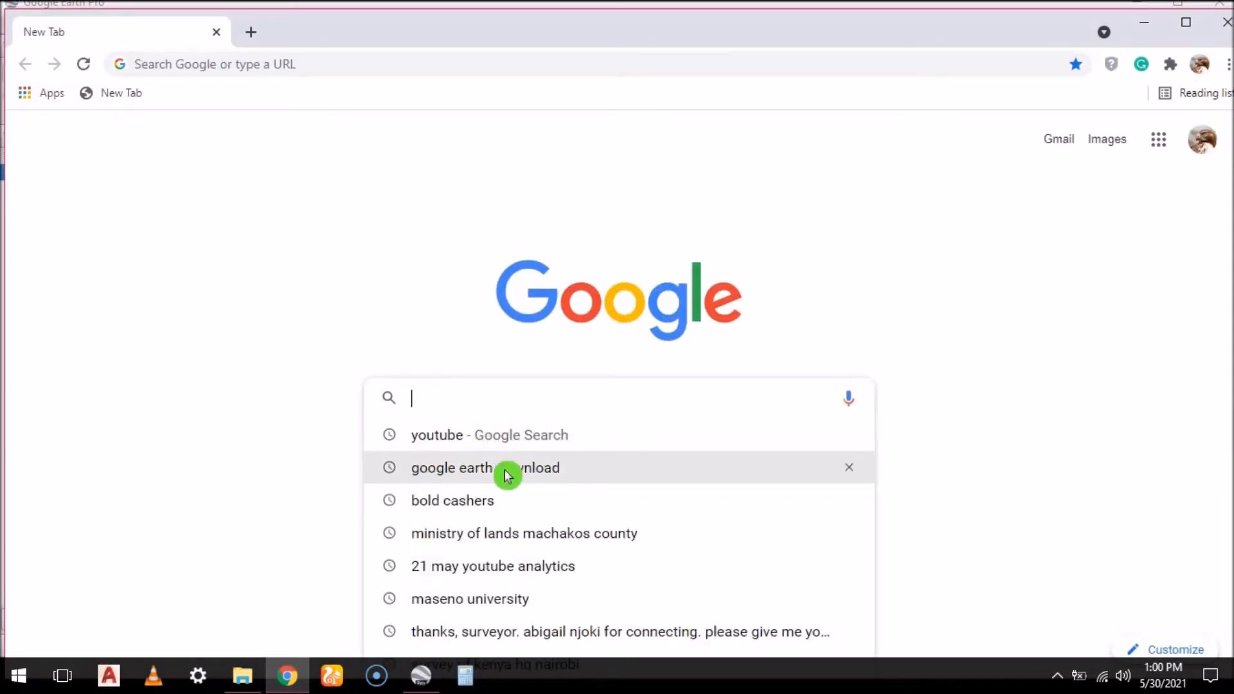
left_click(509, 472)
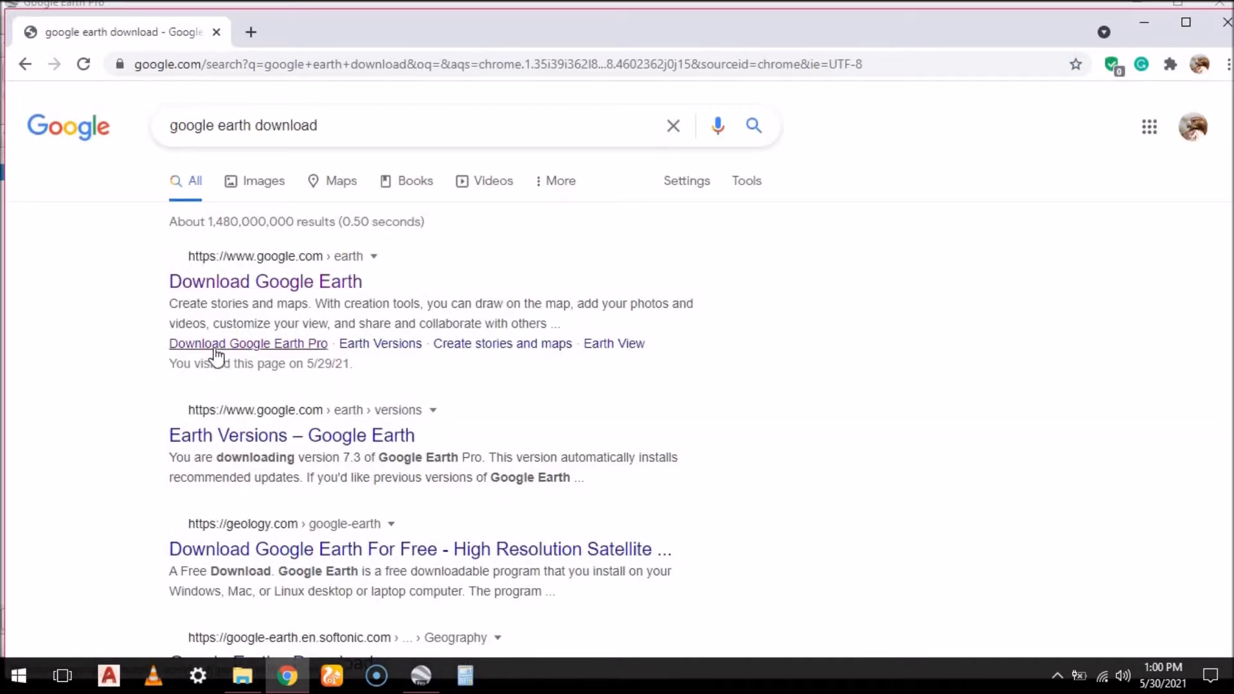
left_click(243, 350)
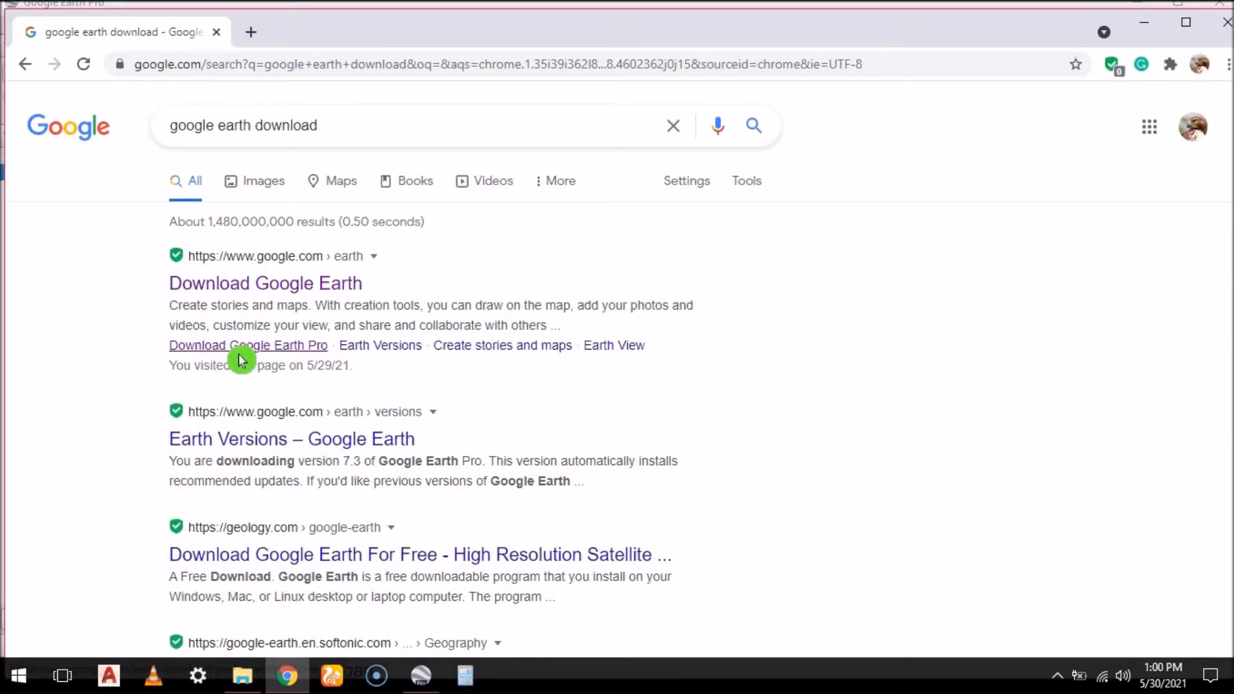
left_click(313, 356)
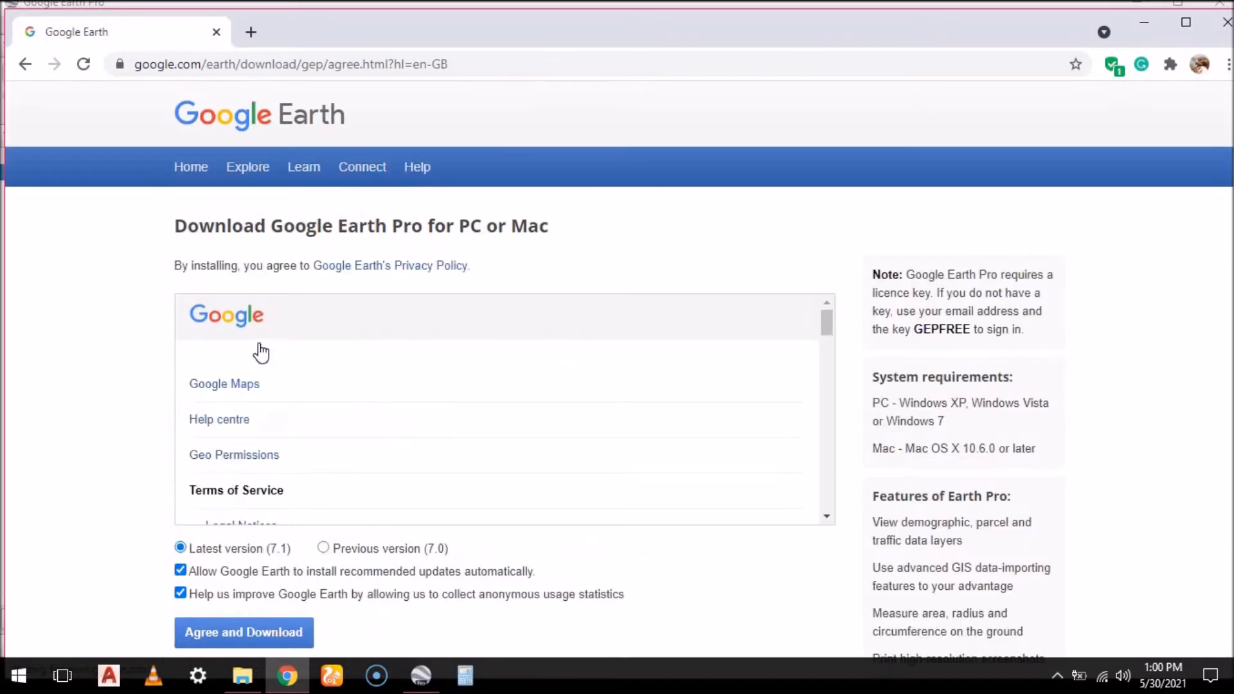
Read through the terms of service, then agree and download the latest version (7.1) of Google Earth Pro
scroll(426, 360, "down", 2)
scroll(427, 366, "down", 5)
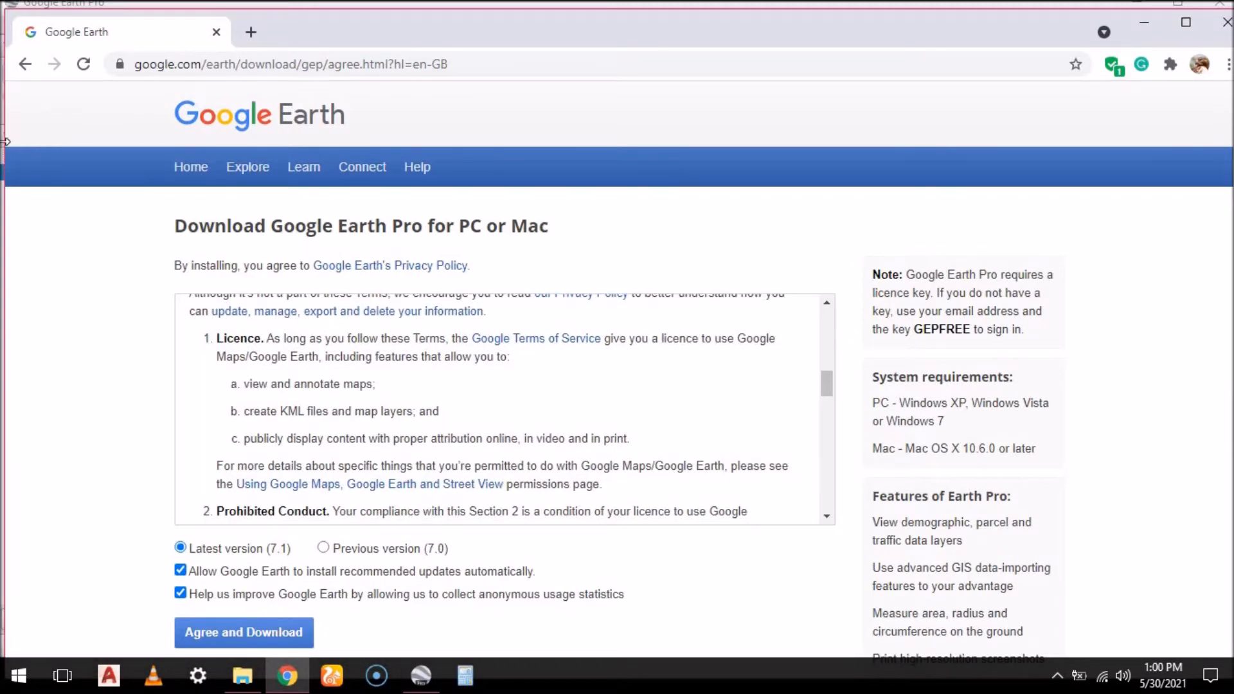
scroll(290, 151, "down", 1)
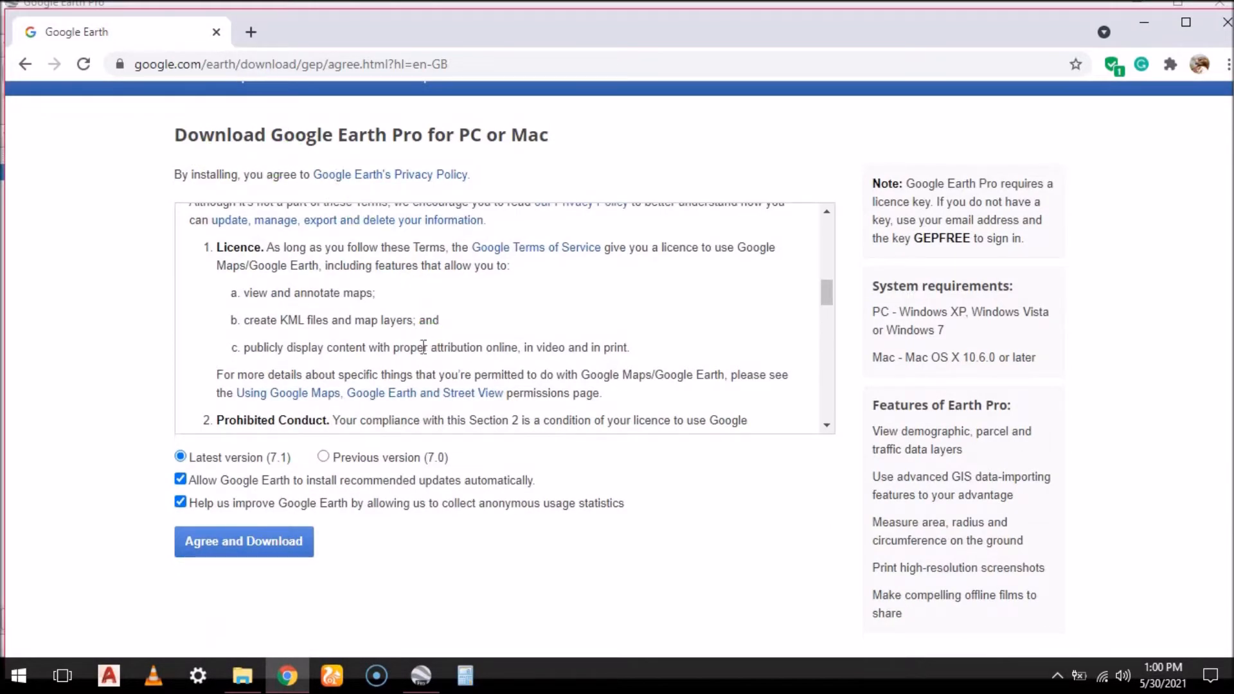
scroll(421, 356, "up", 5)
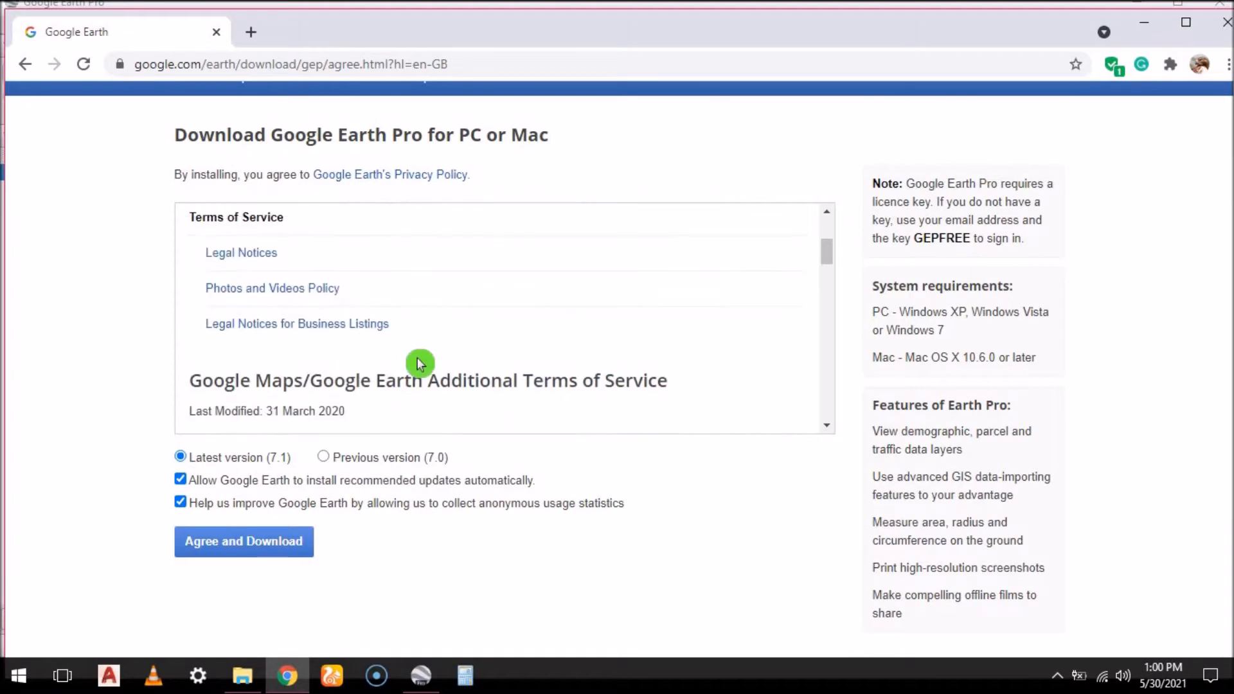
scroll(419, 364, "down", 3)
scroll(419, 364, "down", 9)
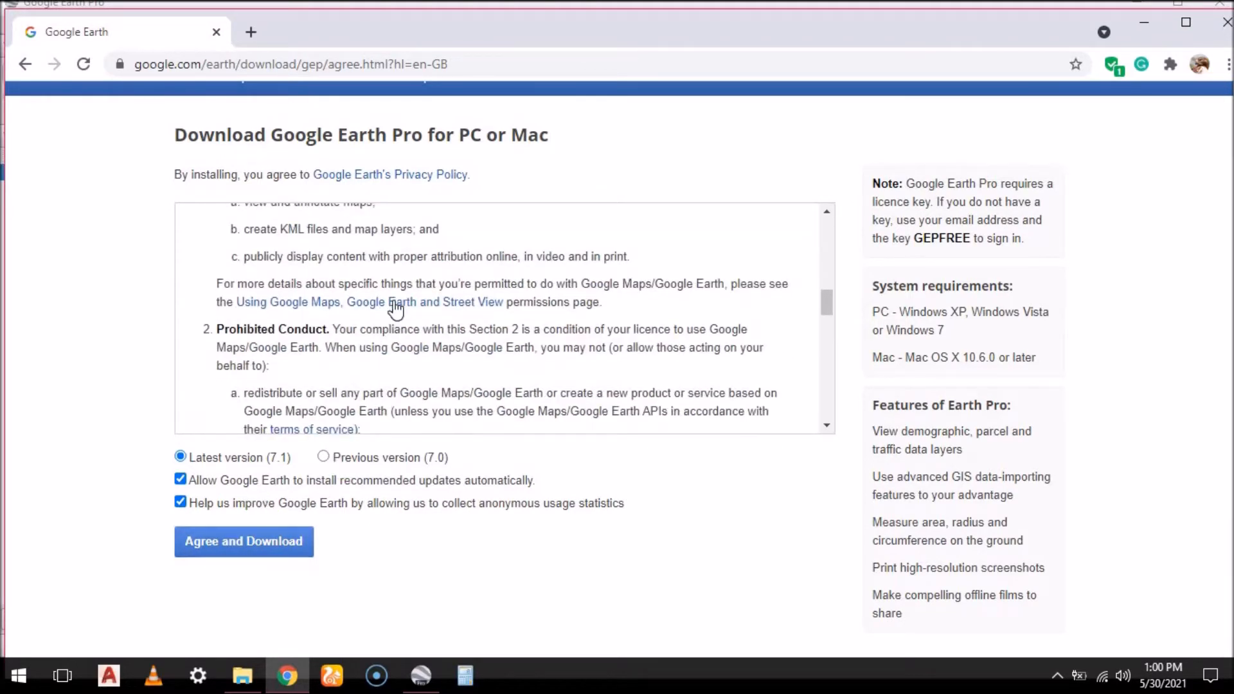
scroll(425, 308, "down", 5)
scroll(426, 313, "up", 8)
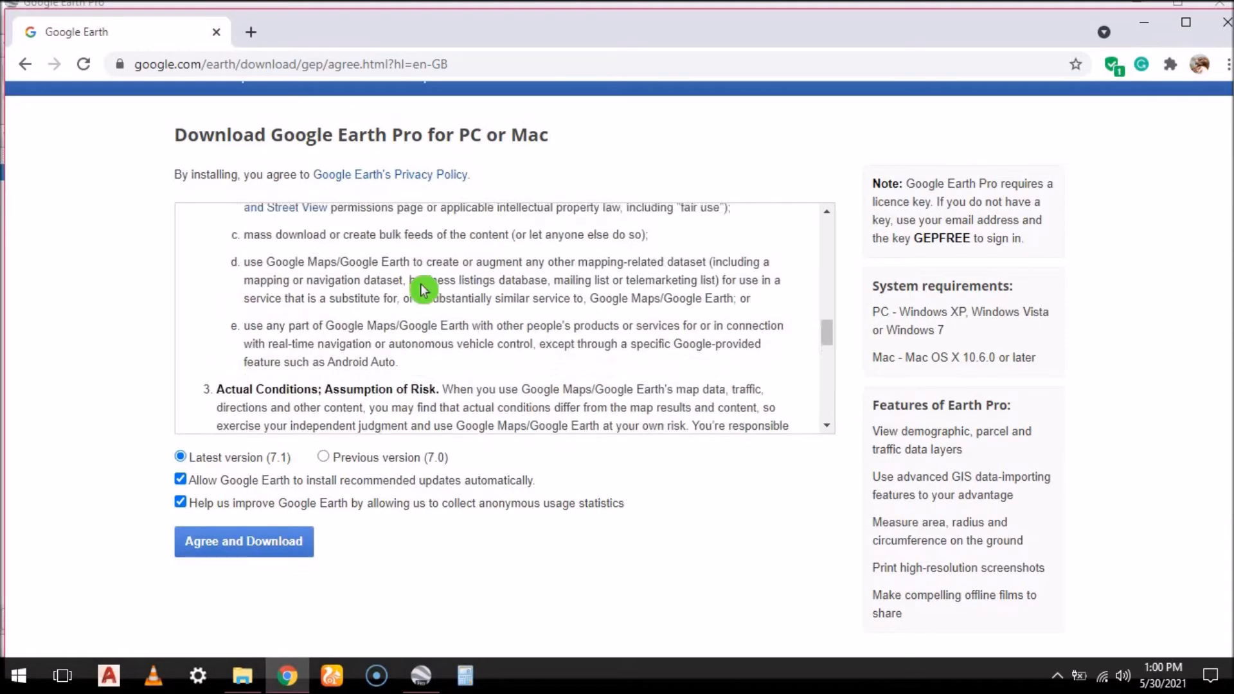
scroll(425, 318, "down", 10)
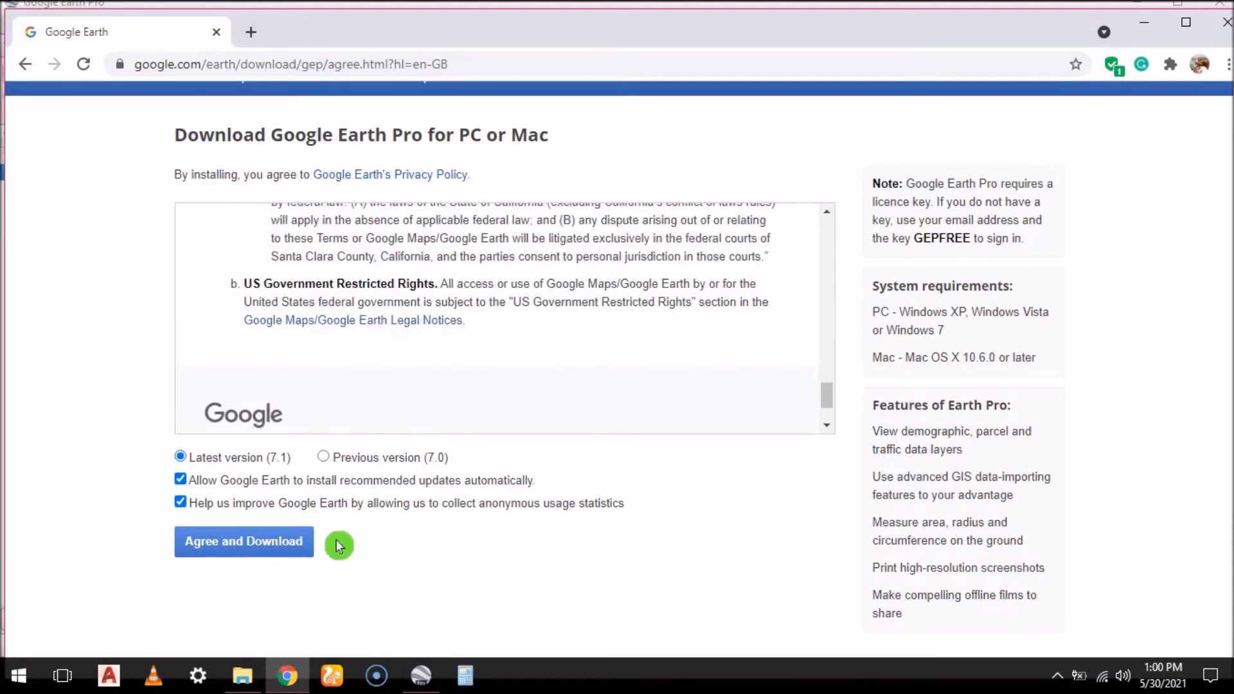
left_click(273, 548)
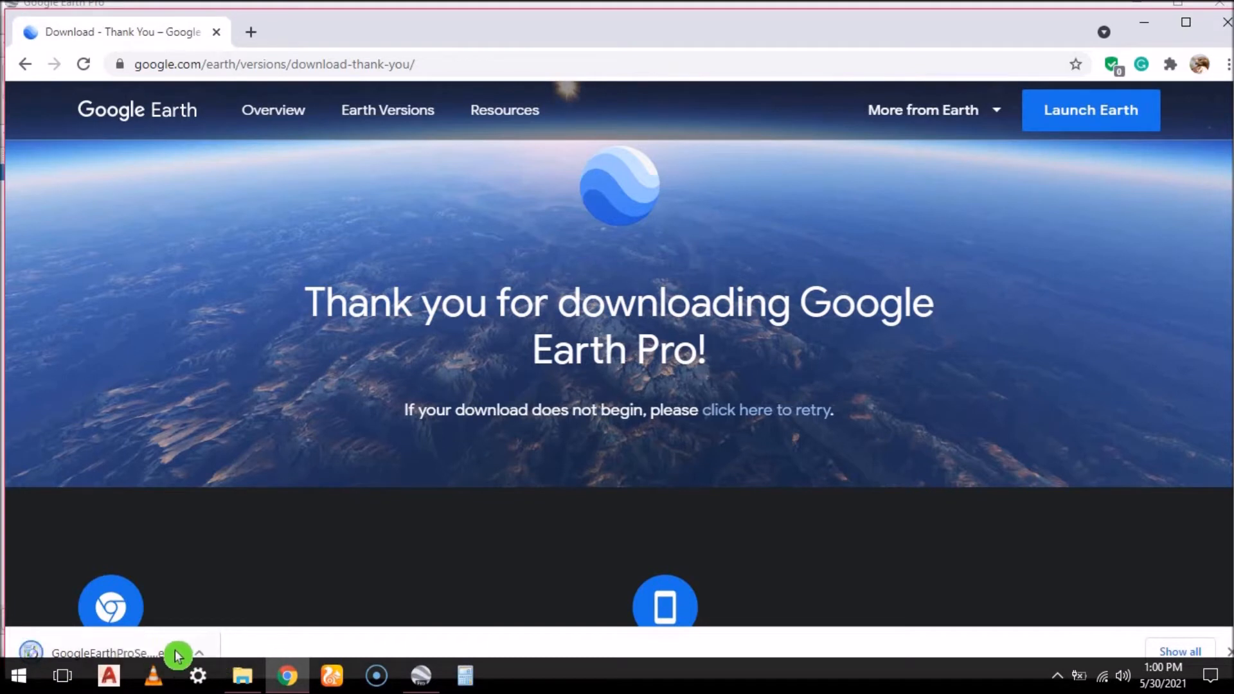
Maximize the browser window and show the downloaded Google Earth Pro installer in its folder, checking the file's available actions
left_click(1189, 28)
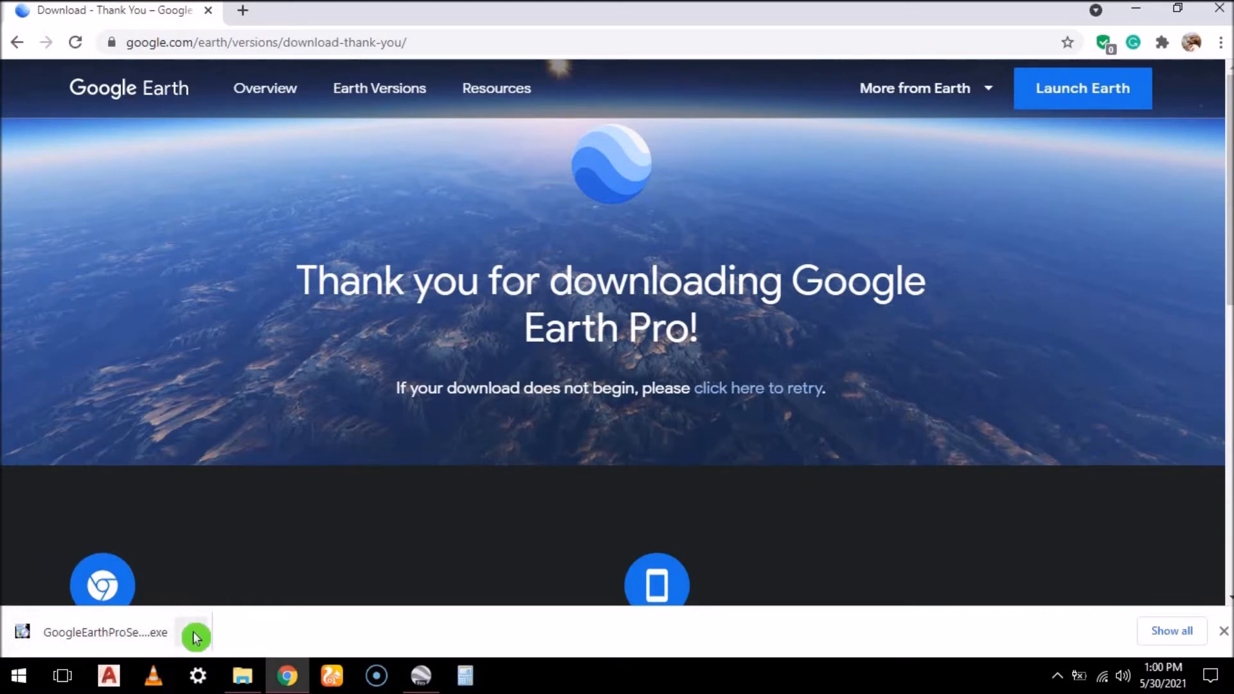
left_click(196, 637)
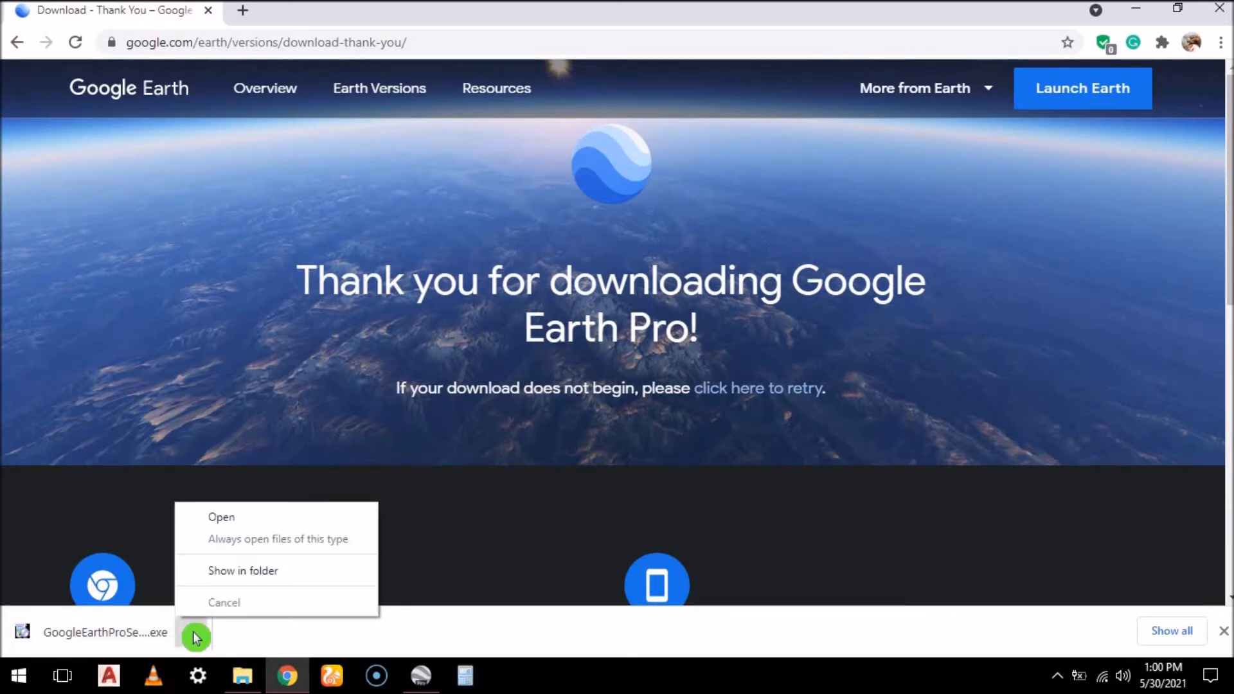
left_click(270, 574)
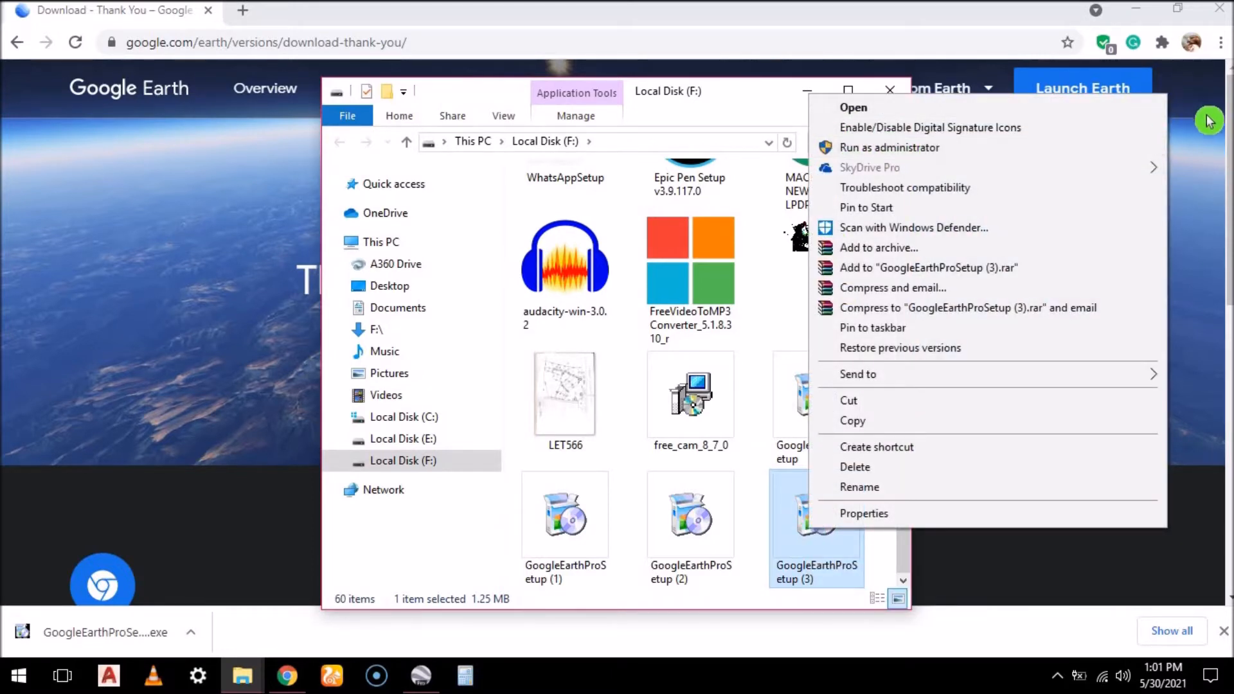
left_click(1201, 212)
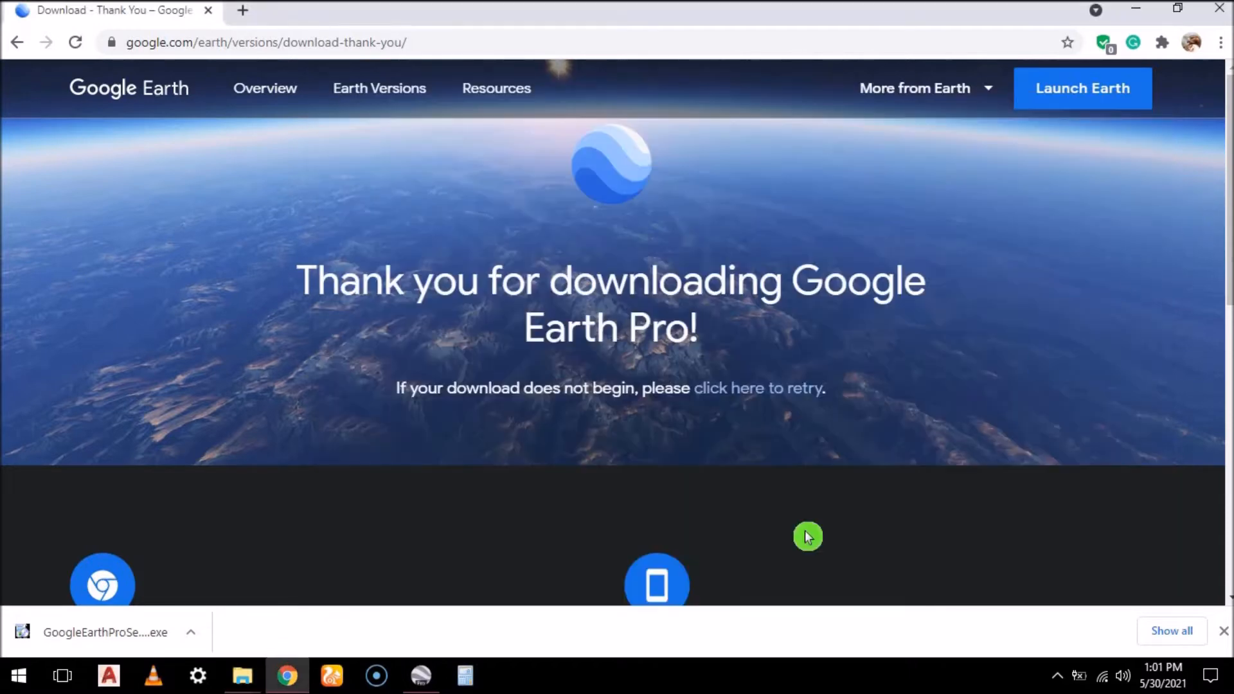
Show the downloaded installer in its folder once more, and close both the folder window and the browser
left_click(191, 632)
left_click(275, 571)
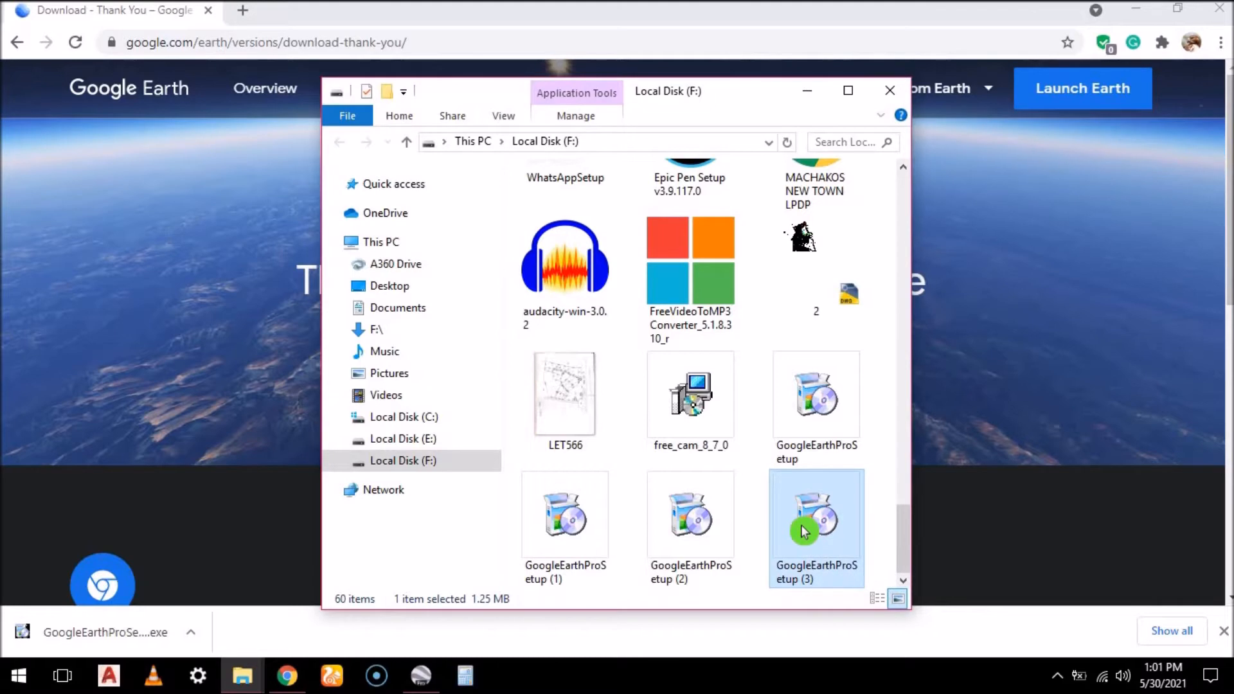
left_click(889, 91)
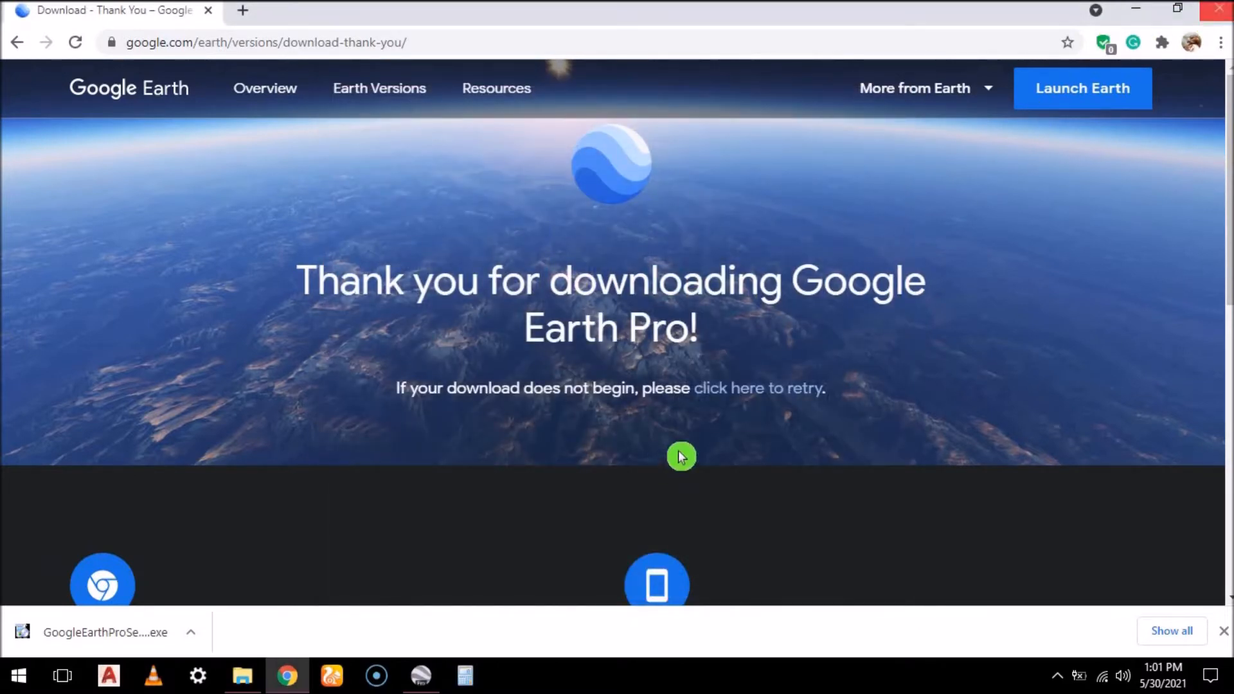
left_click(1226, 12)
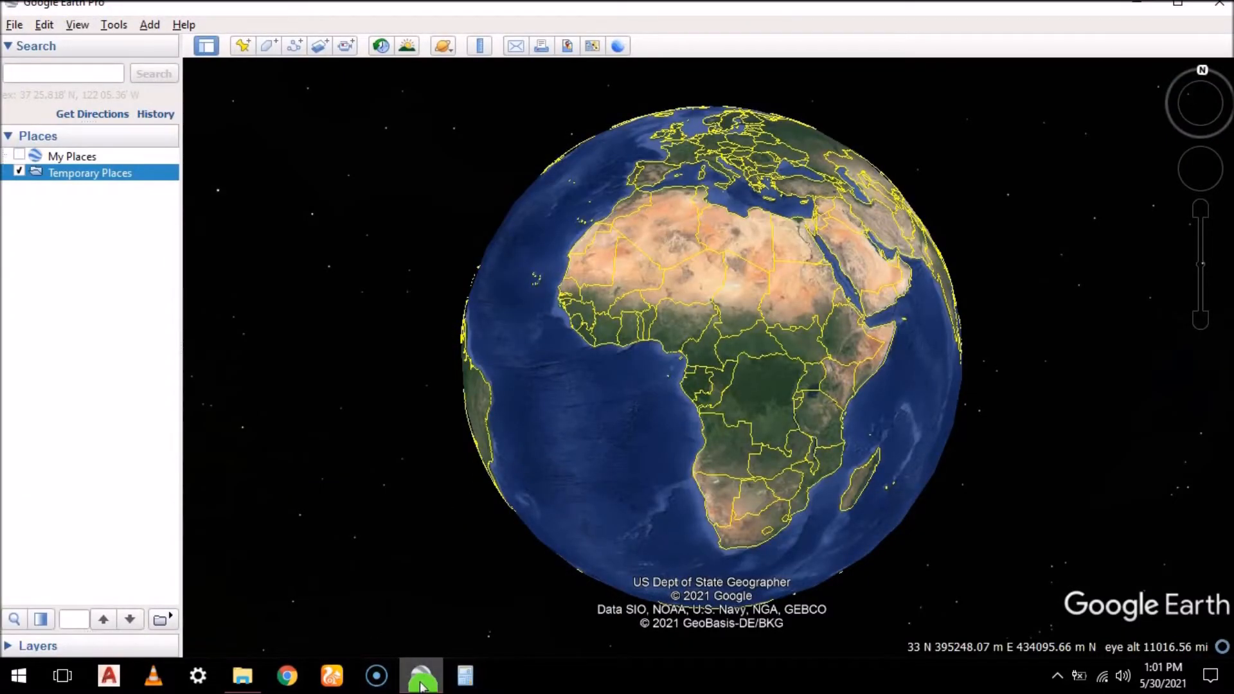
Locate the Google Earth Pro shortcut among the installed programs and return to the globe without launching it
mouse_move(421, 686)
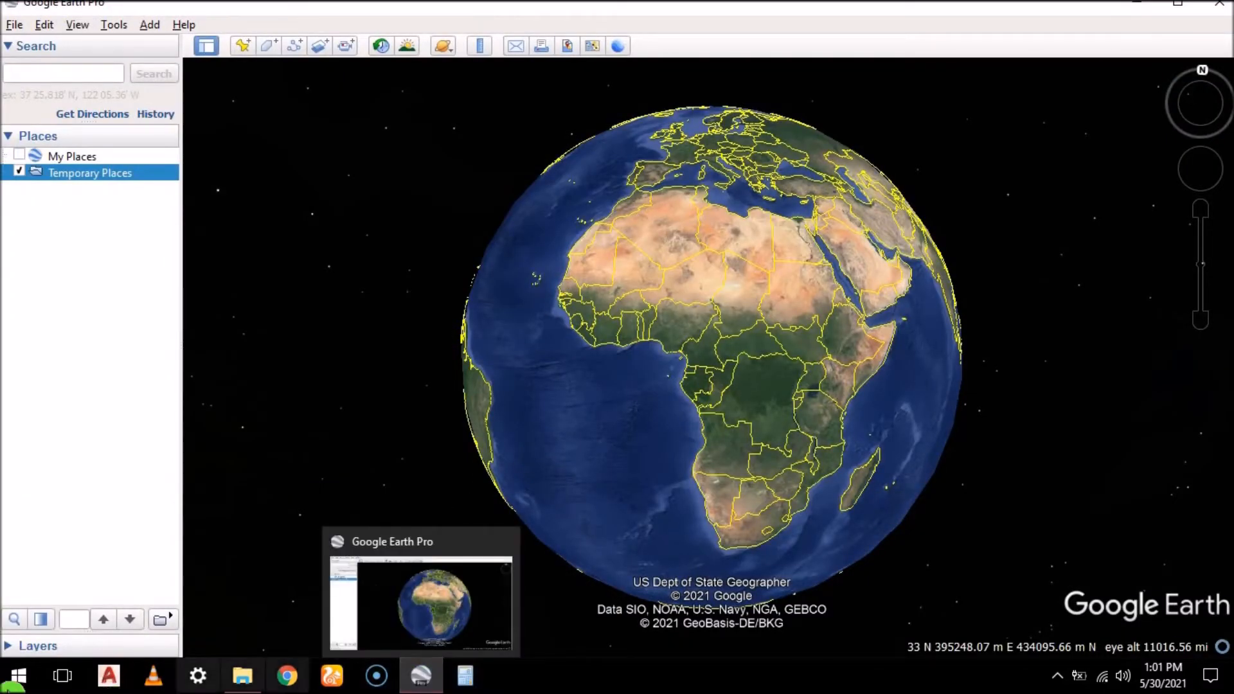
left_click(16, 675)
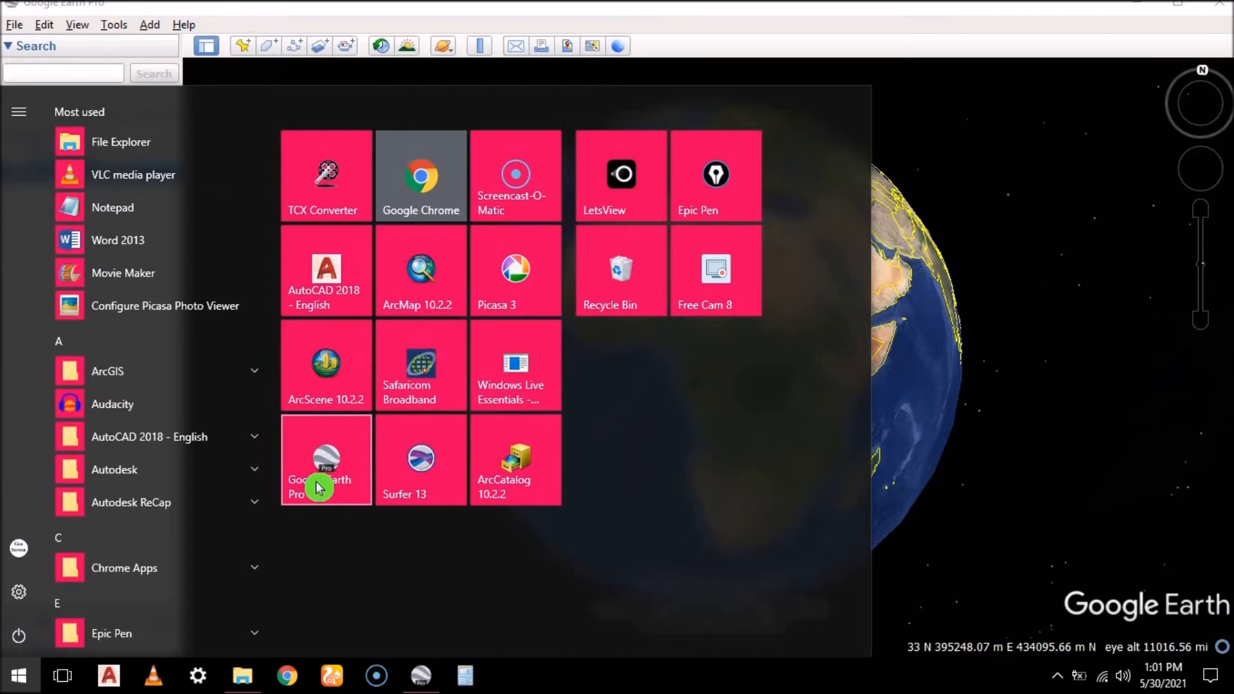
left_click(1025, 286)
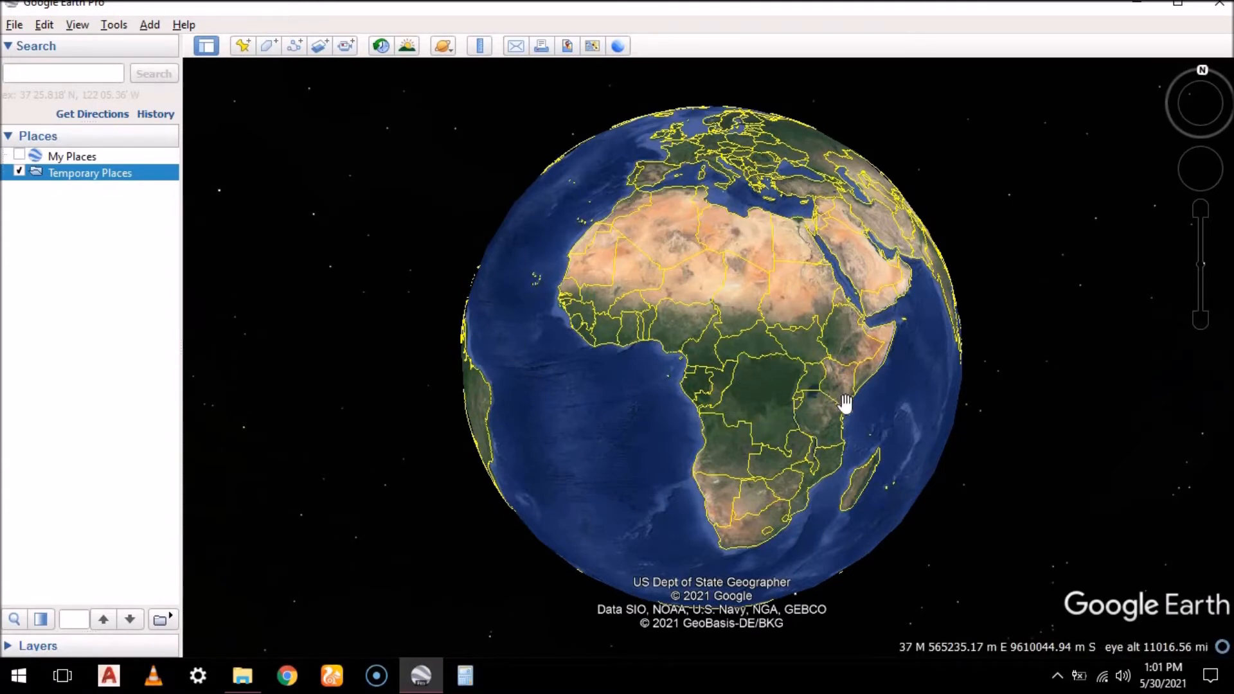
Zoom from the African continent through Kenya and Machakos down to the grid of subdivided plots northwest of Mitaboni
scroll(836, 408, "up", 3)
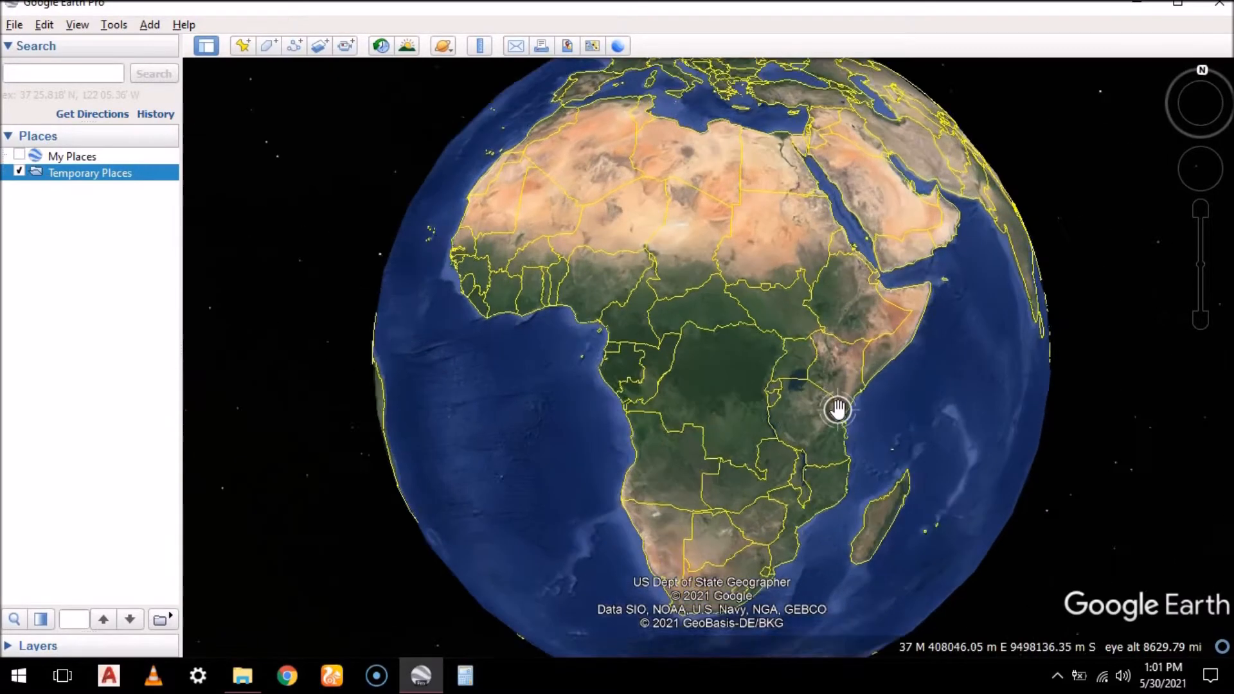
scroll(842, 373, "up", 3)
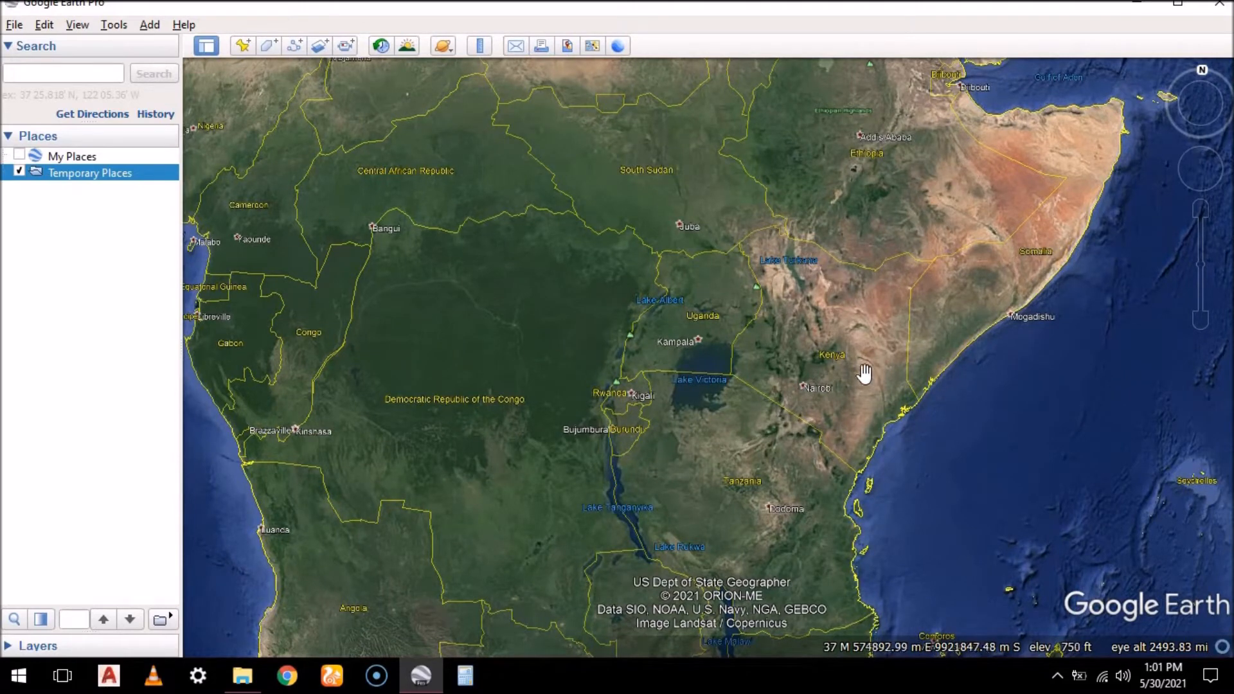
left_click_drag(733, 373, 630, 369)
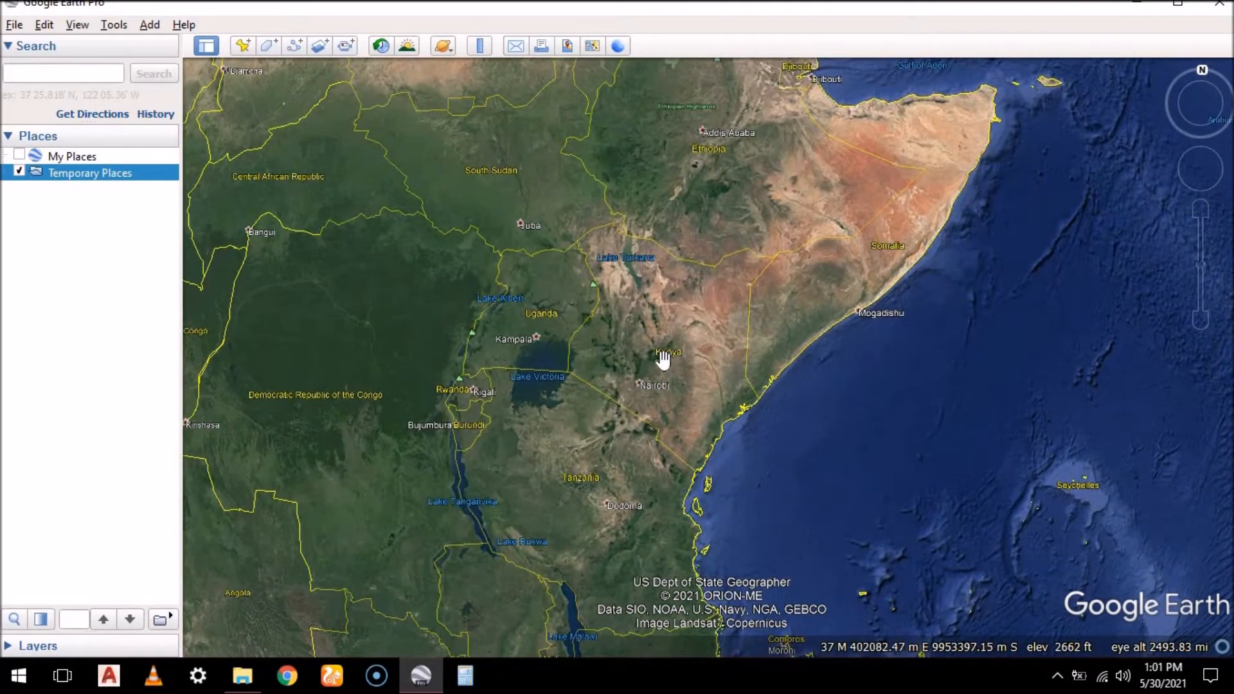
scroll(663, 360, "up", 5)
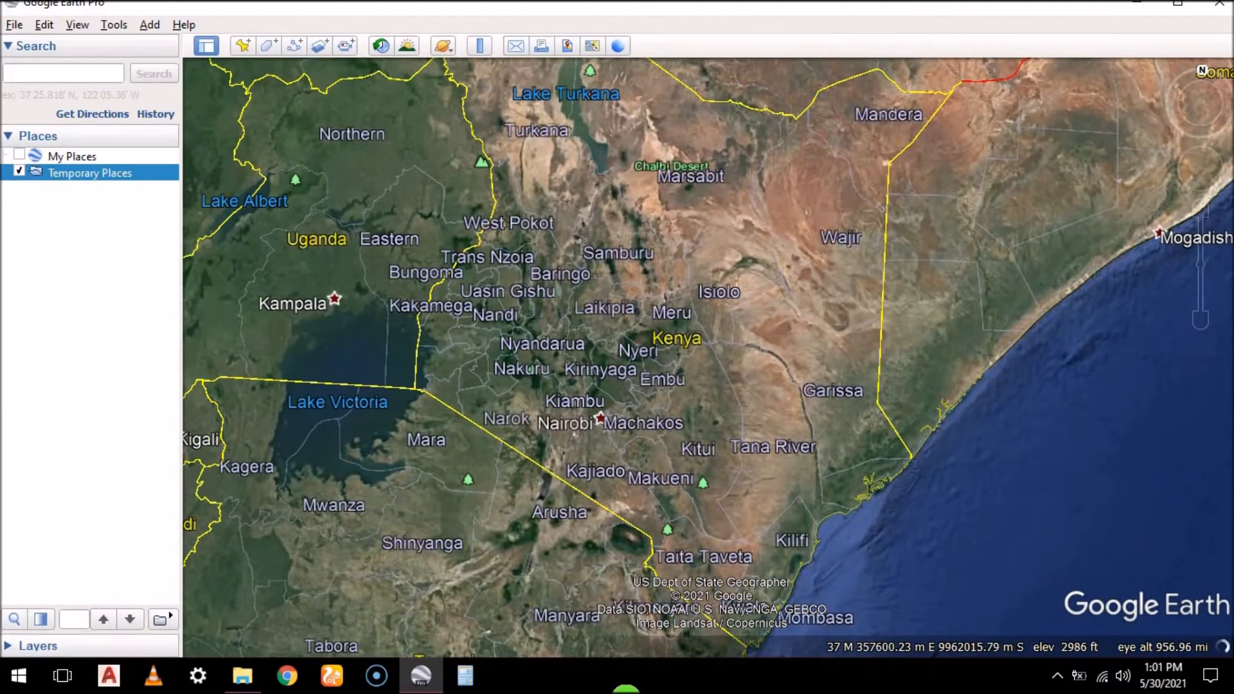
scroll(626, 376, "up", 3)
scroll(627, 376, "up", 5)
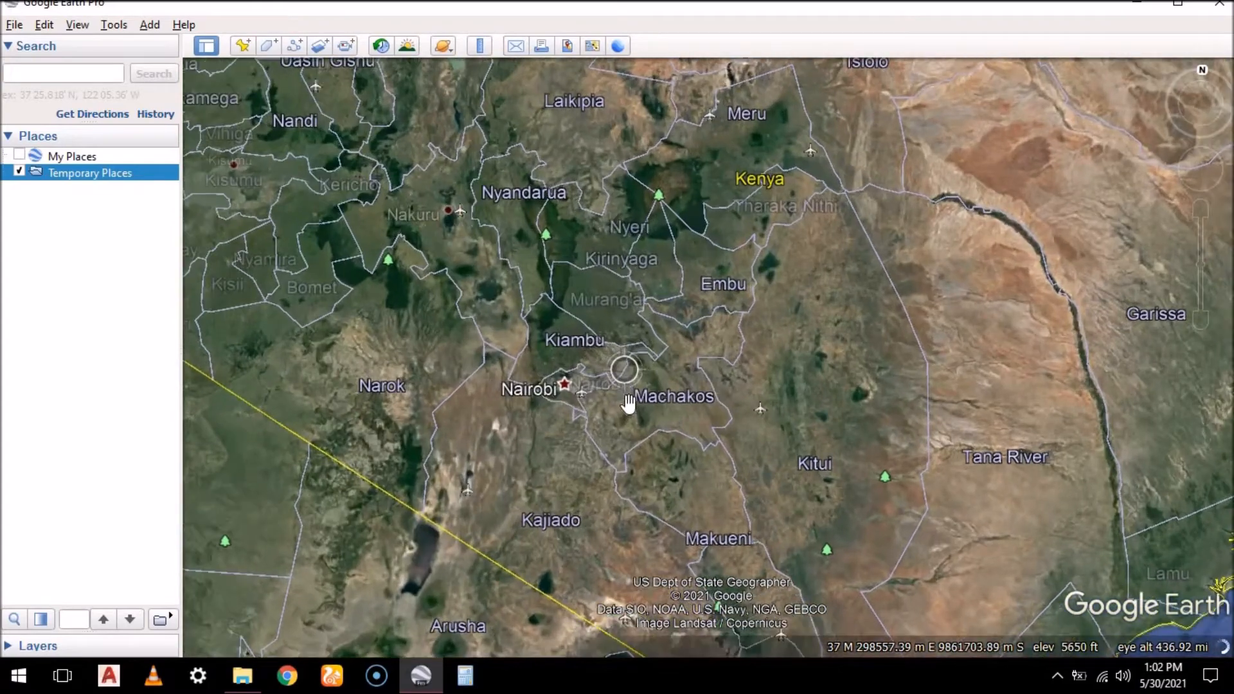
scroll(627, 429, "up", 2)
scroll(627, 430, "up", 3)
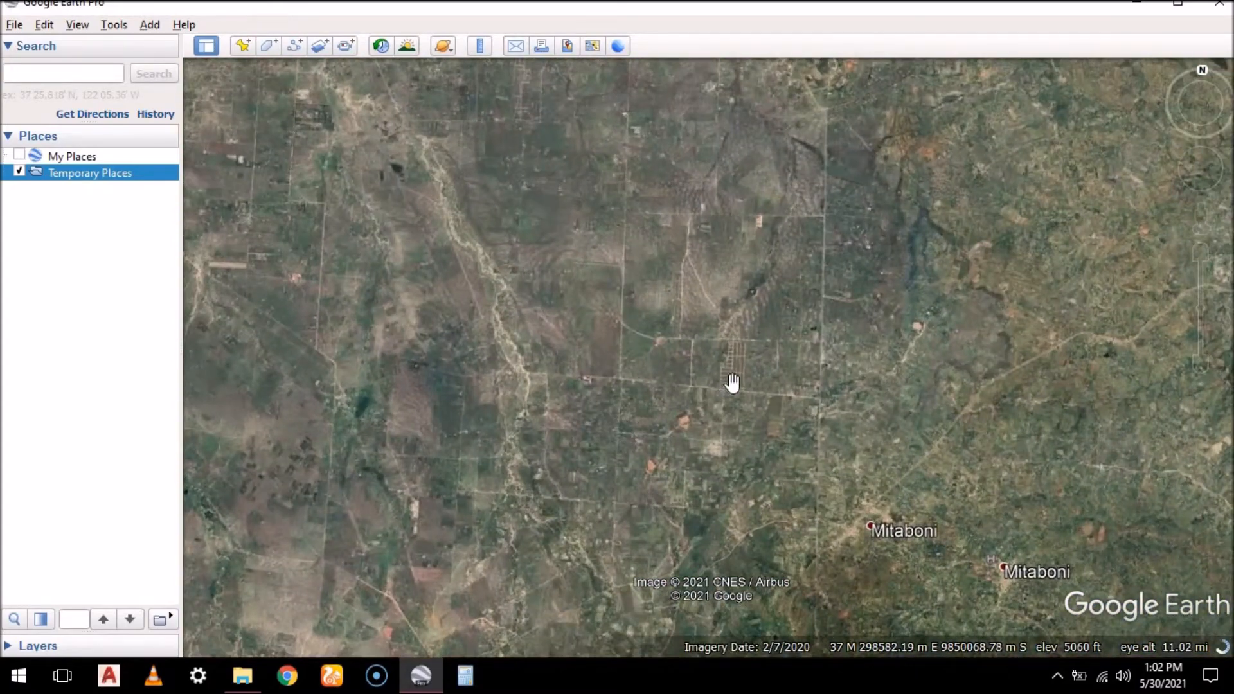
scroll(733, 382, "up", 4)
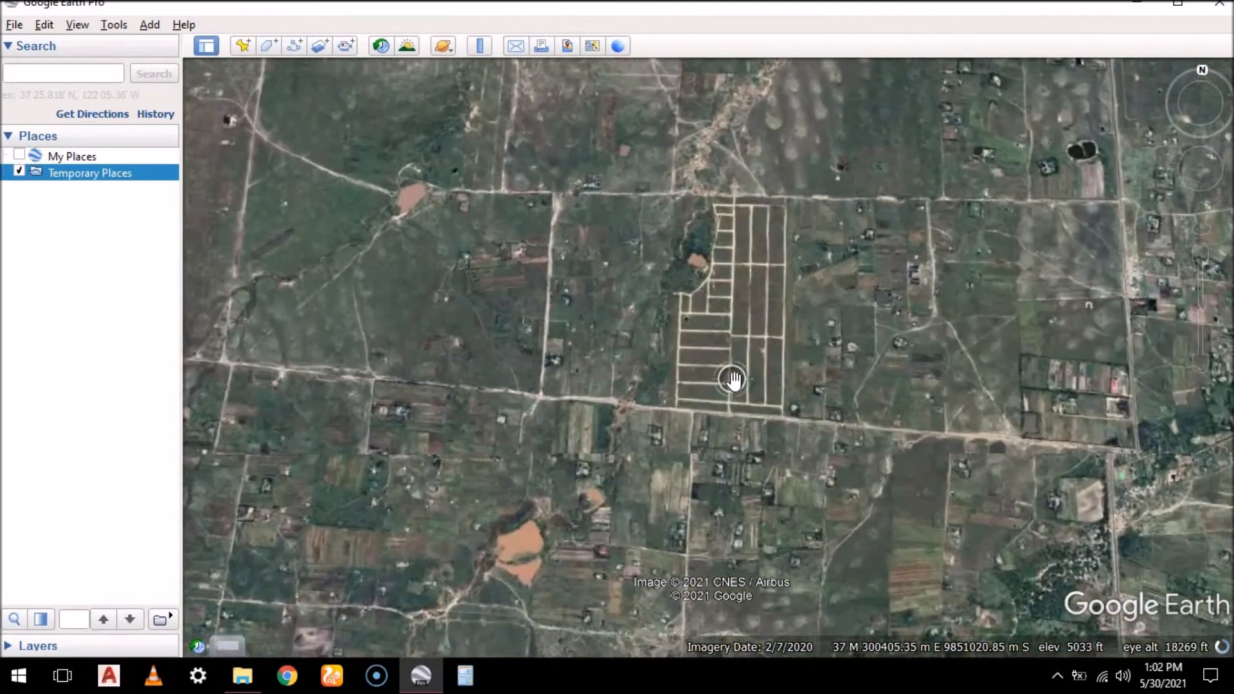
scroll(732, 380, "up", 2)
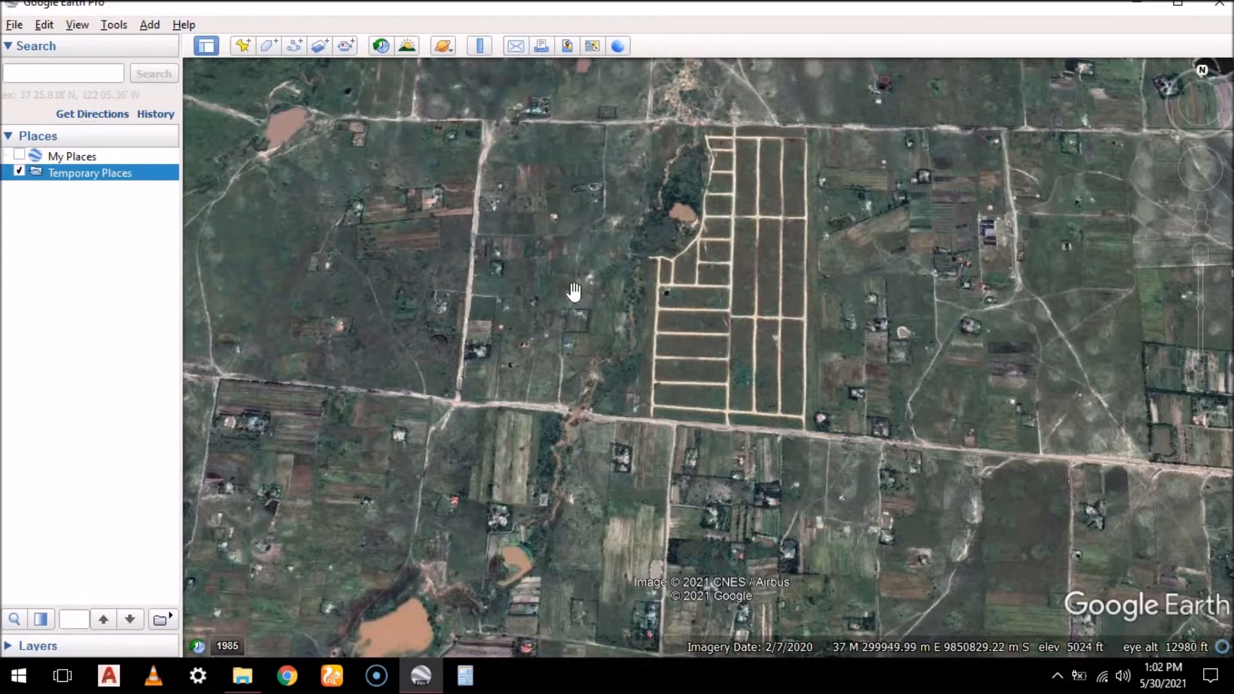
Zoom back out from the plots to the whole globe and rotate it to North America and the Pacific
scroll(572, 290, "down", 3)
scroll(572, 291, "down", 5)
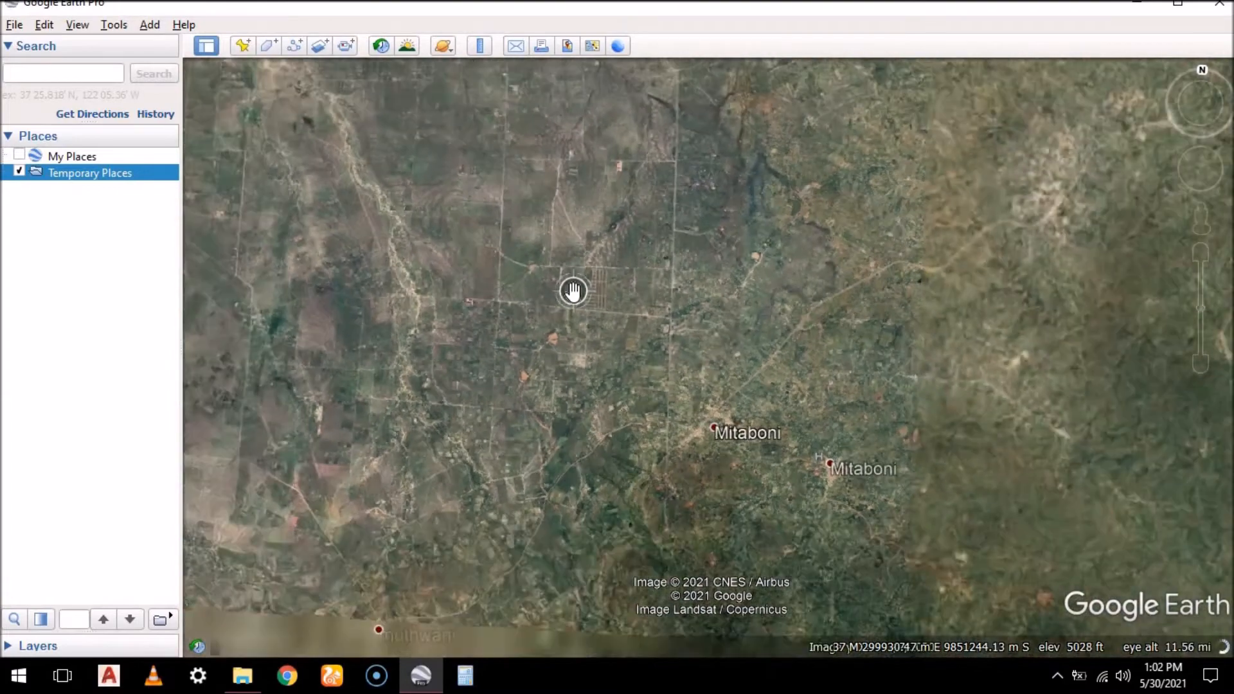
scroll(573, 293, "down", 5)
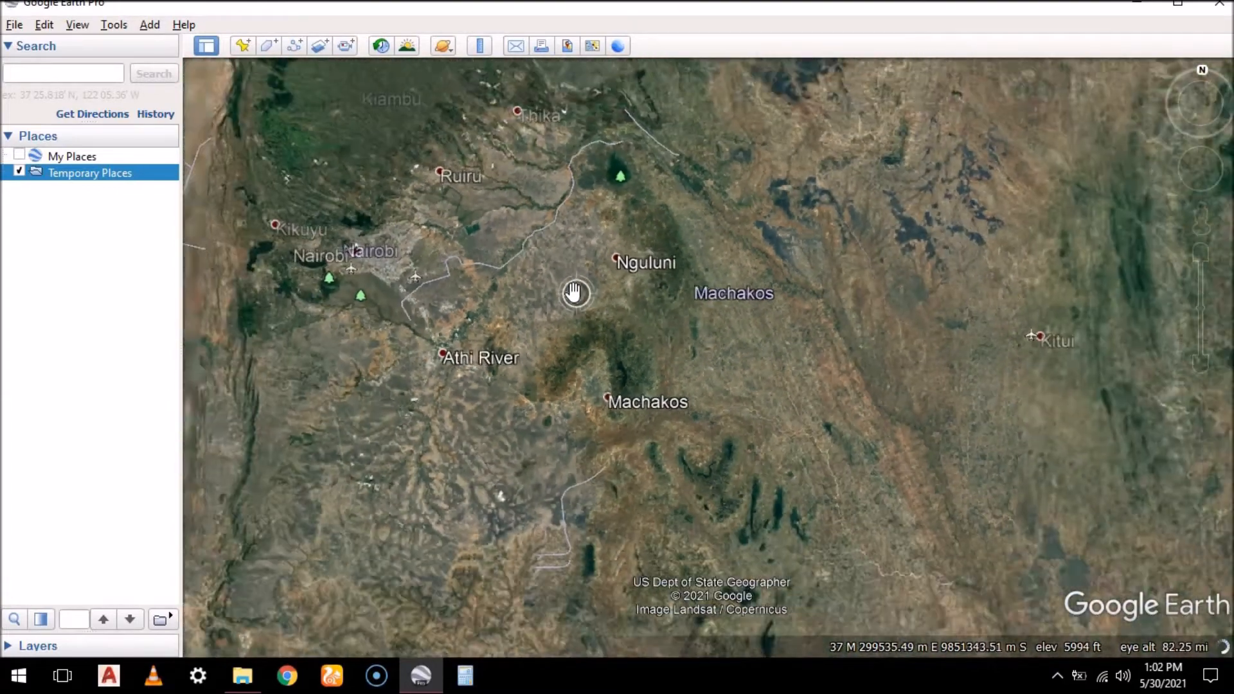
scroll(572, 293, "down", 3)
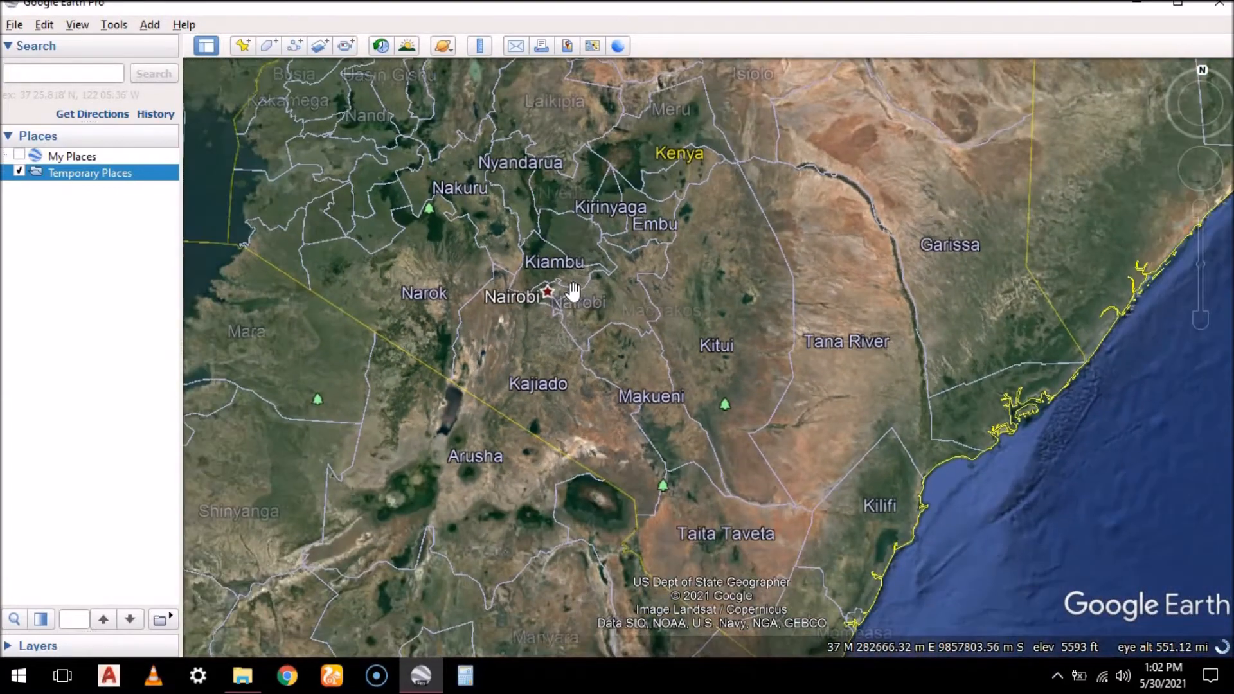
left_click_drag(976, 288, 592, 325)
scroll(592, 325, "down", 3)
scroll(596, 325, "down", 5)
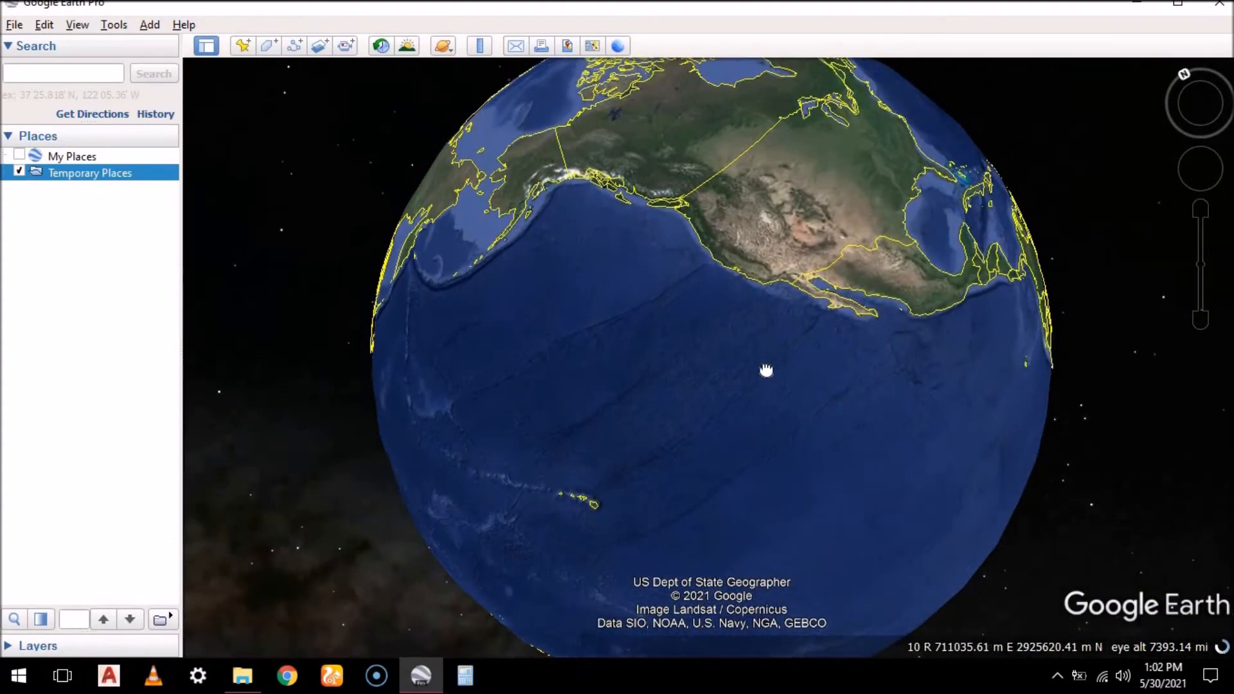
Zoom into Wyoming near Rawlins to inspect the imagery, and return to the full globe view
scroll(718, 273, "up", 10)
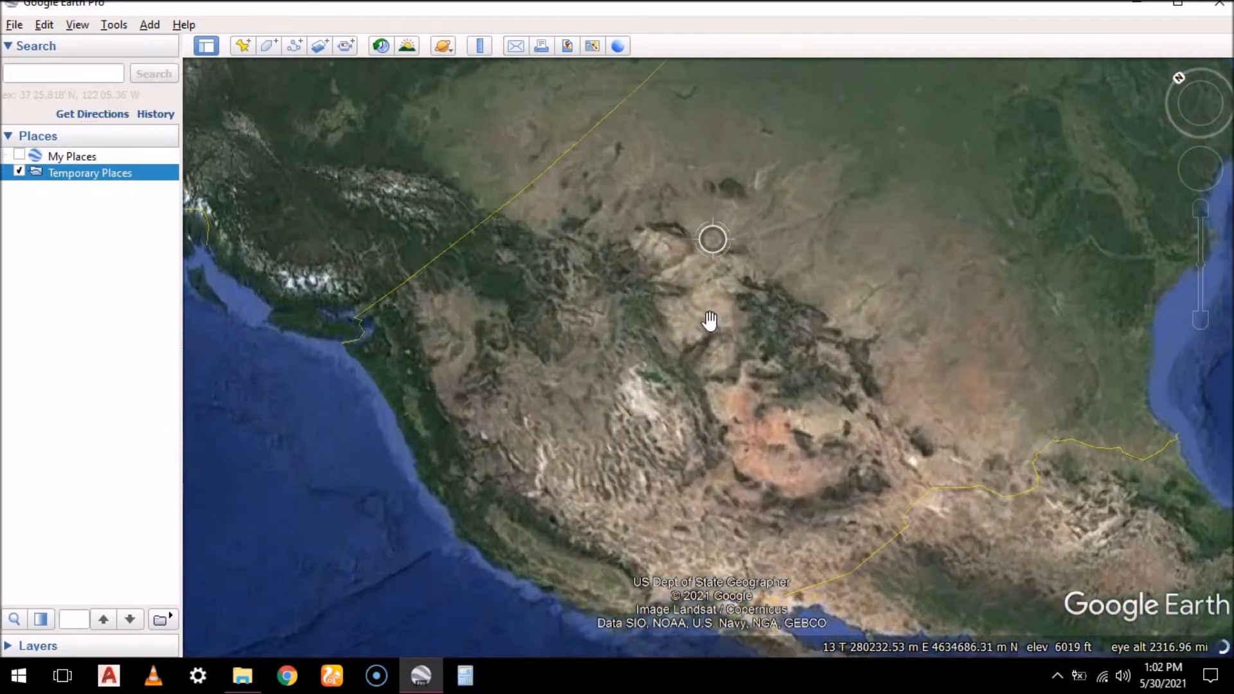
scroll(692, 389, "up", 5)
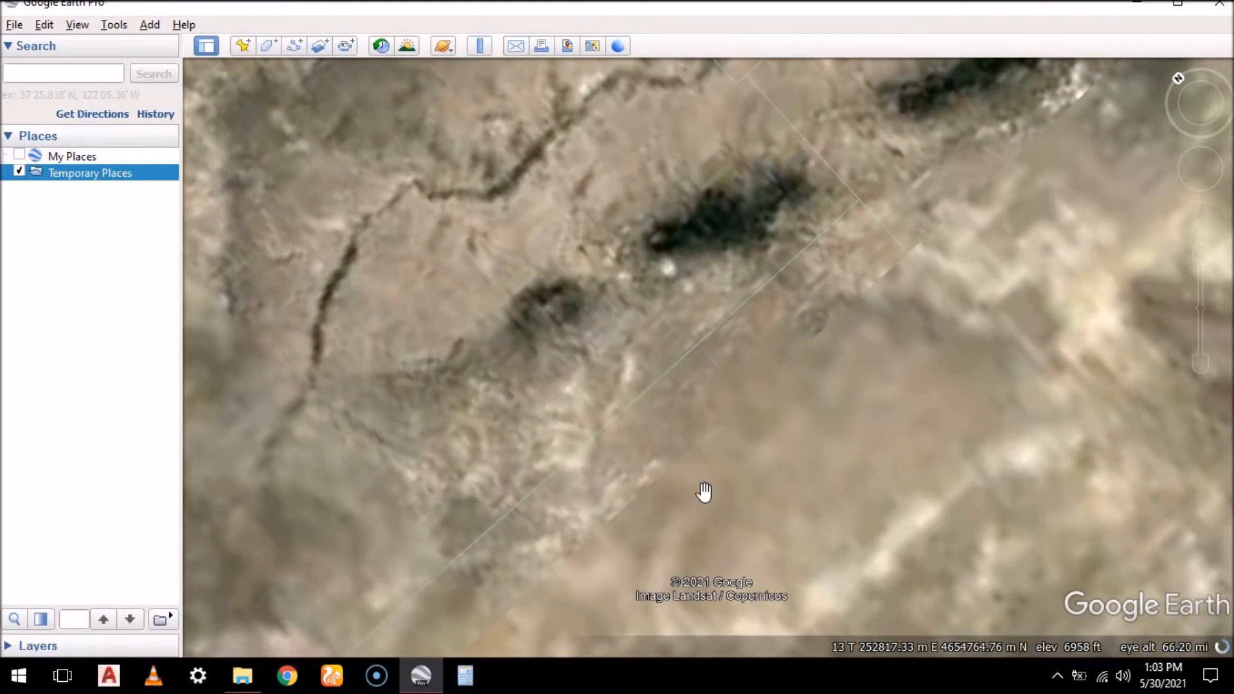
scroll(688, 291, "down", 3)
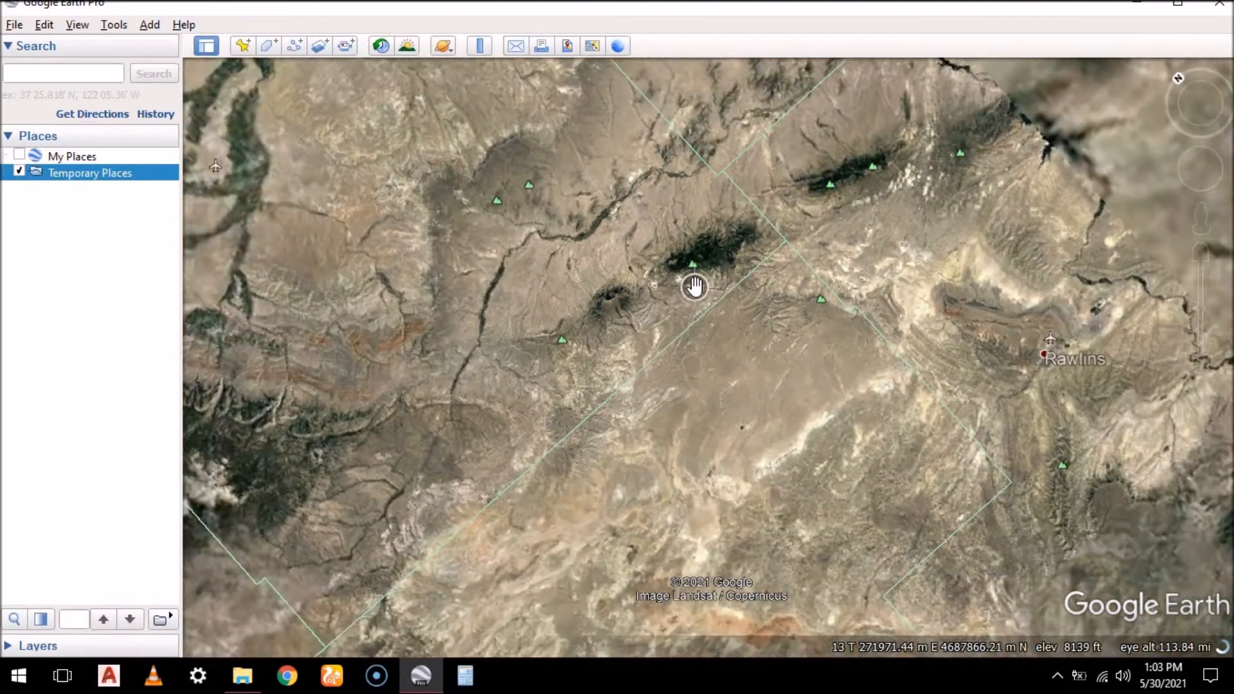
scroll(694, 286, "down", 5)
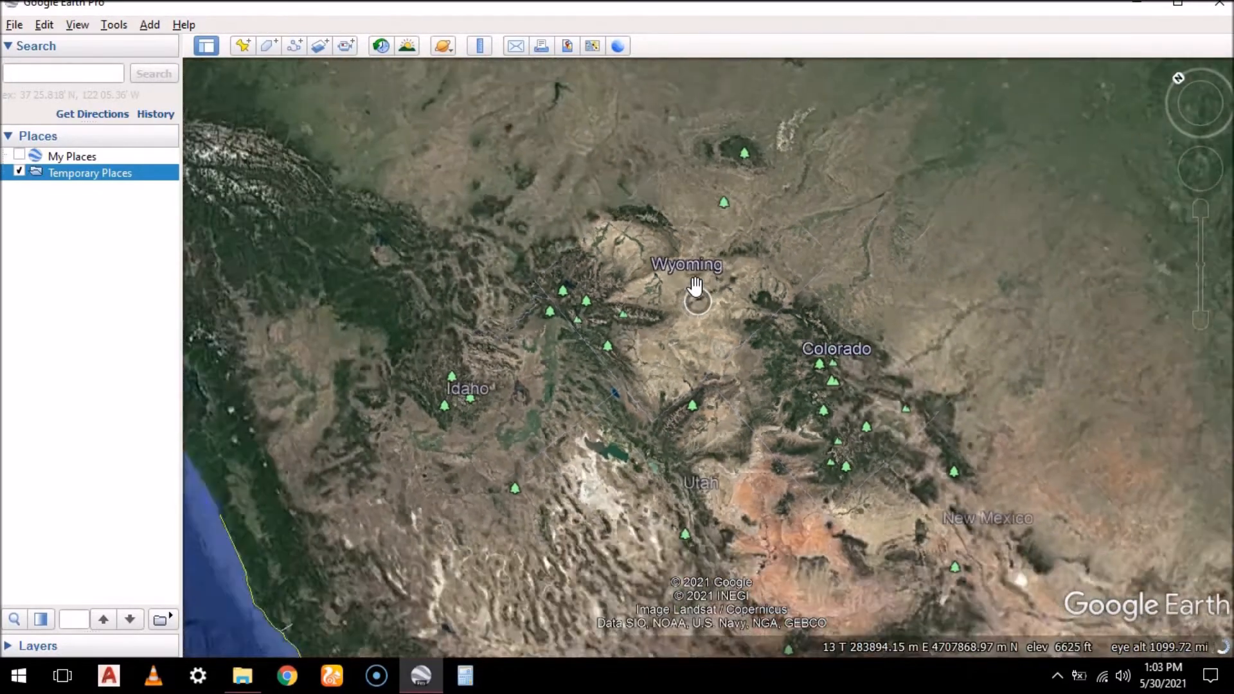
scroll(696, 285, "down", 5)
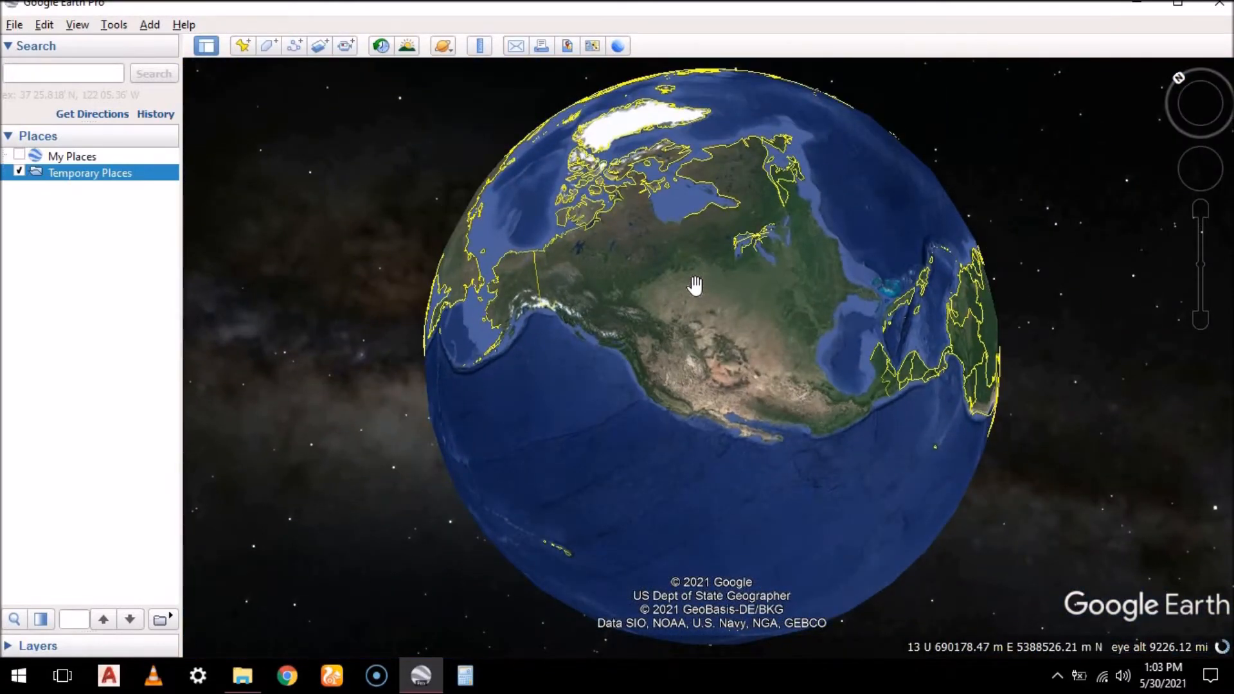
Rotate the globe past Australia to Africa and zoom closely into the subdivided plots northwest of Mitaboni, viewed straight down
left_click_drag(631, 281, 697, 319)
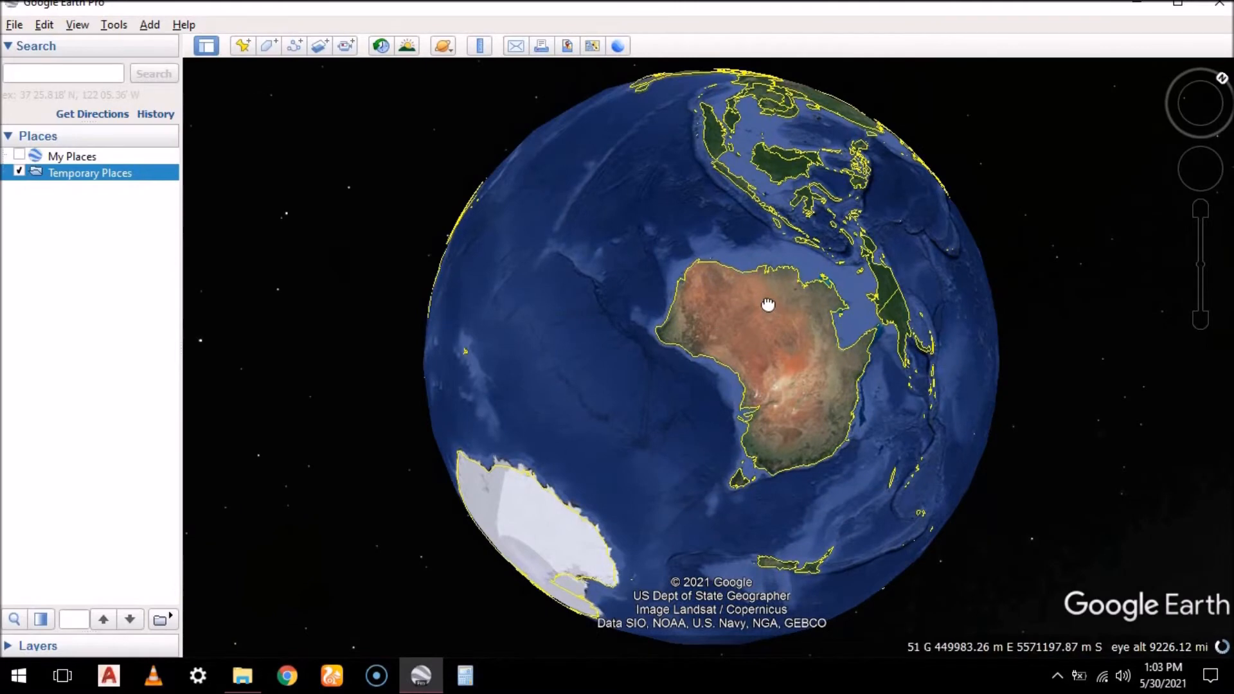
left_click_drag(597, 409, 702, 368)
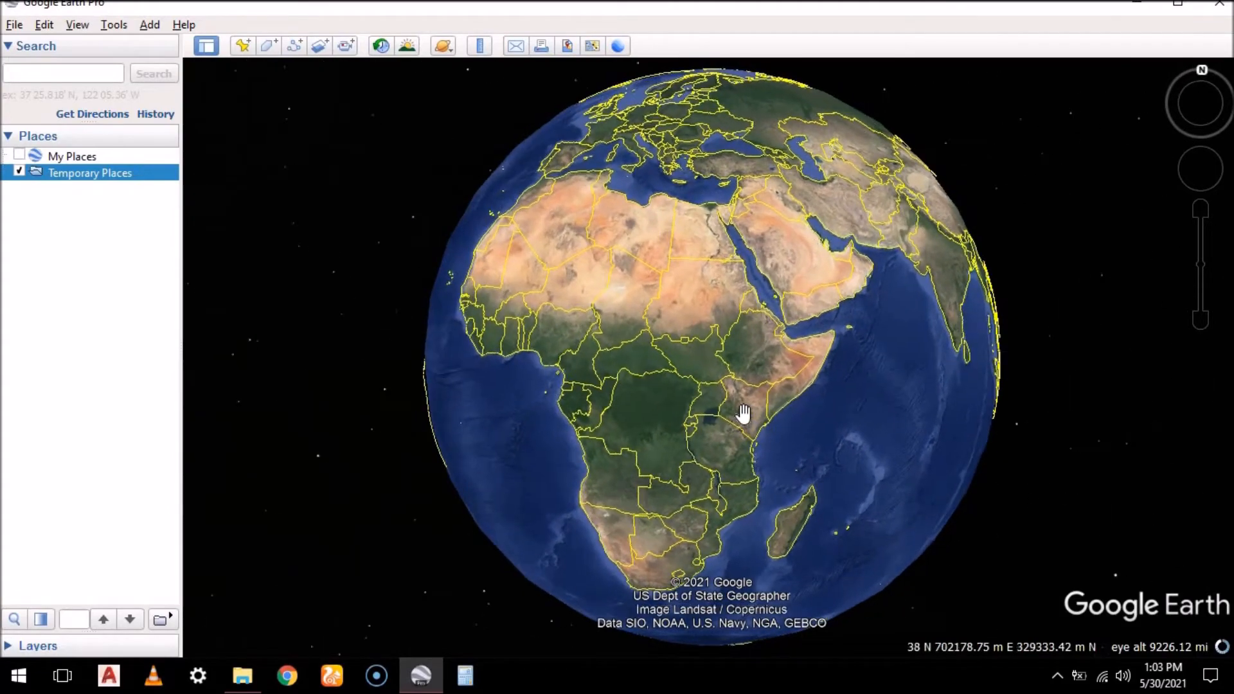
scroll(766, 418, "up", 8)
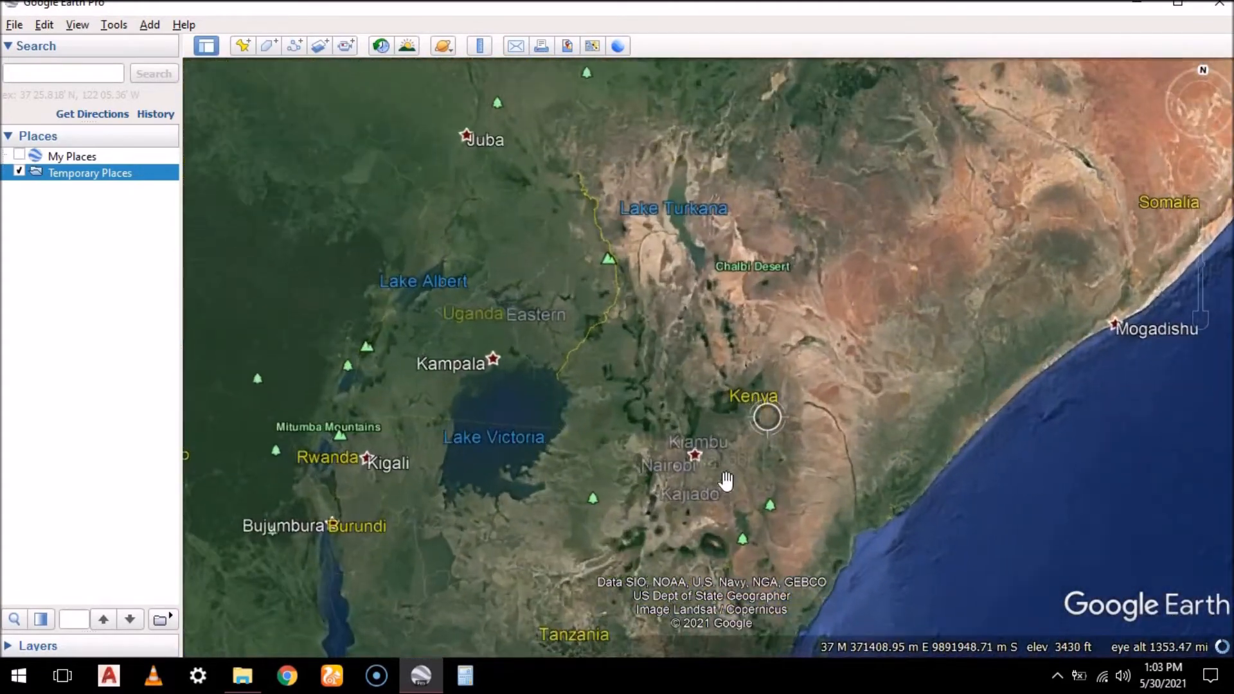
scroll(705, 502, "up", 5)
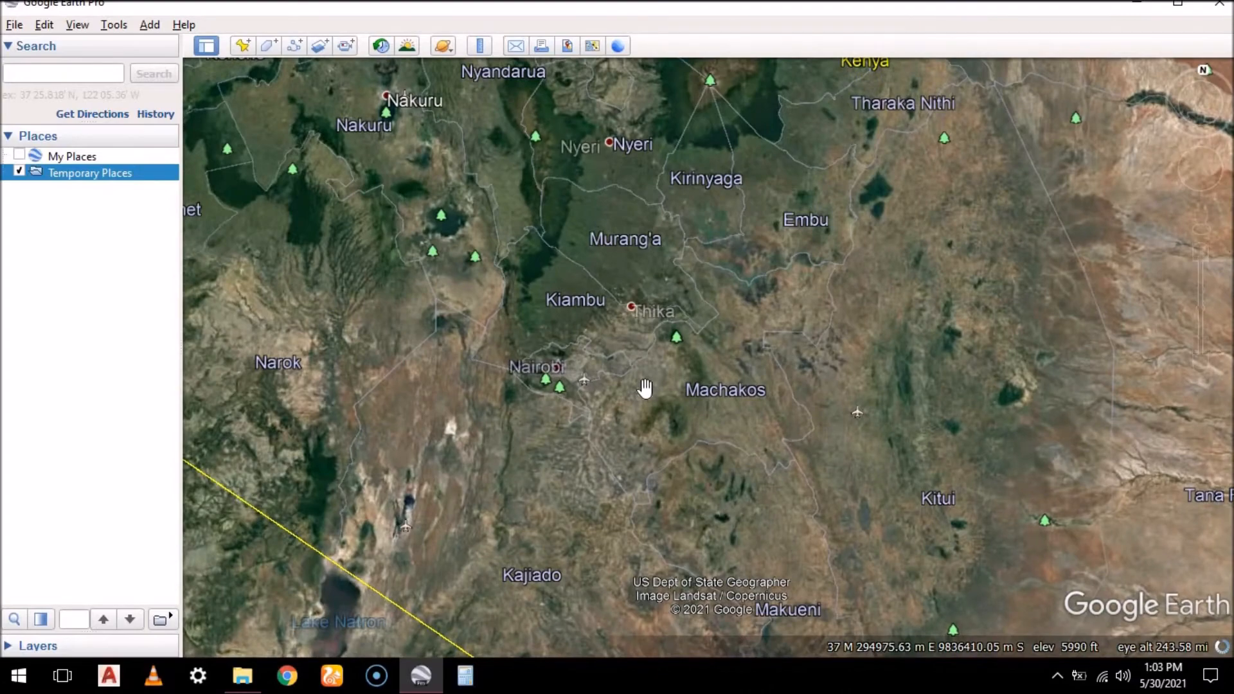
scroll(645, 388, "up", 5)
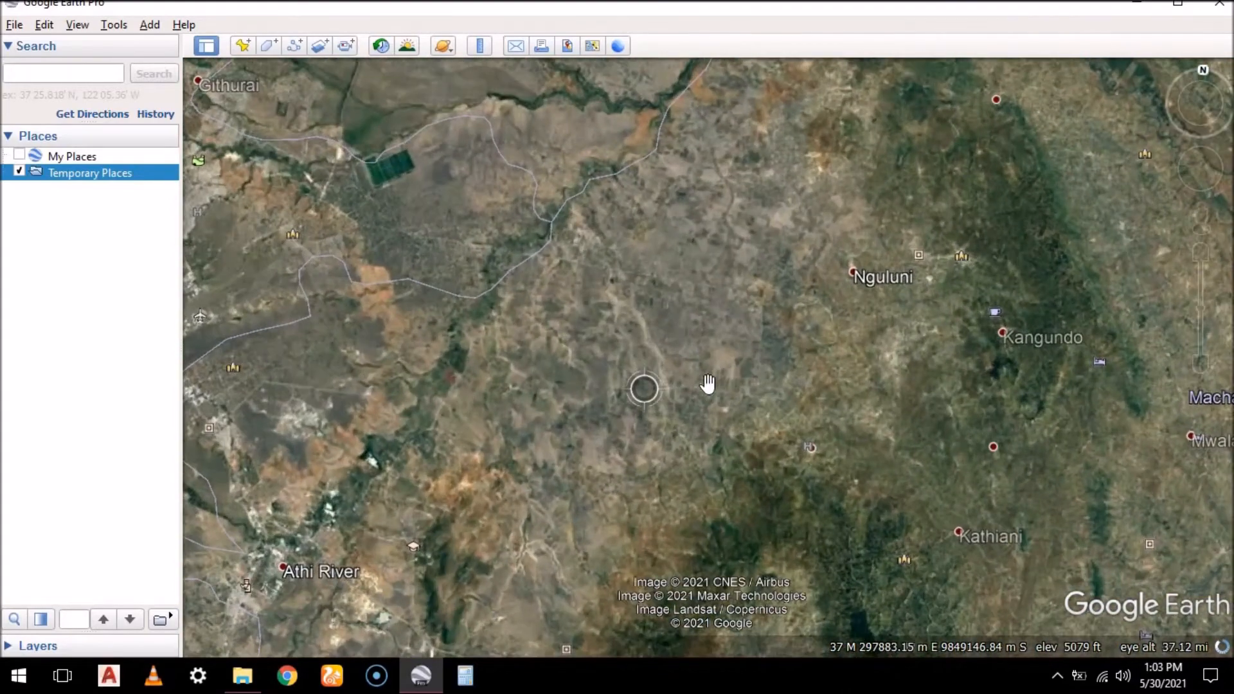
scroll(877, 403, "up", 5)
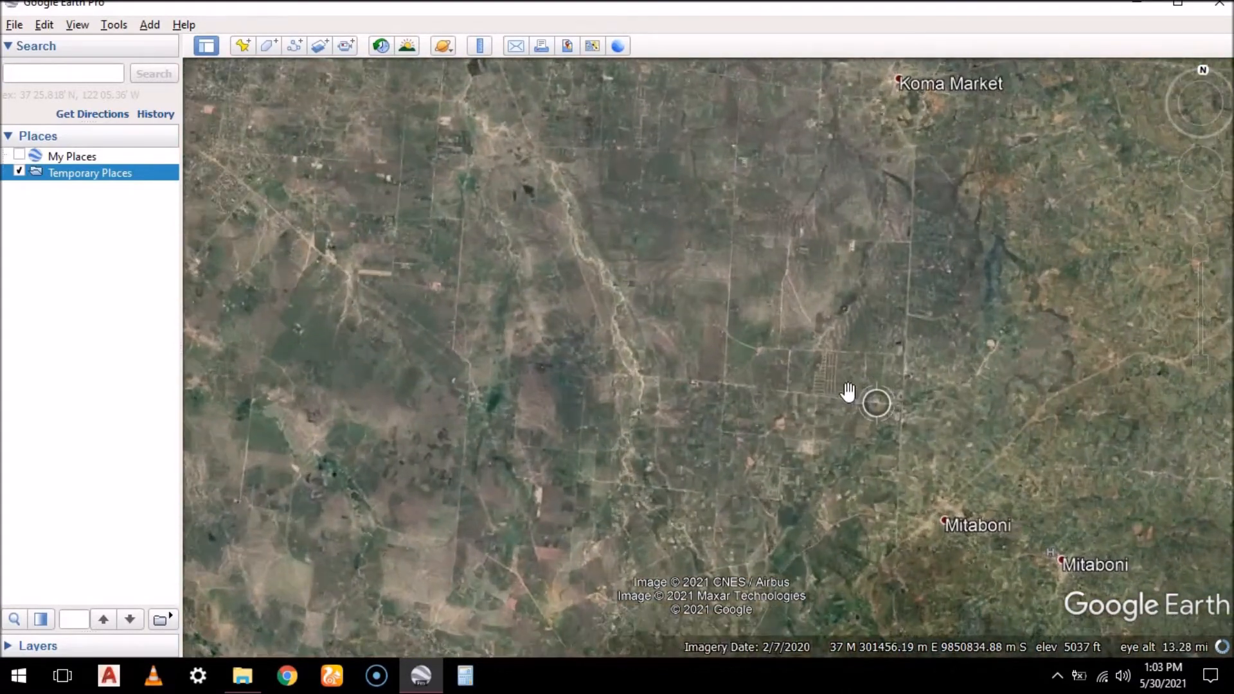
scroll(719, 362, "up", 3)
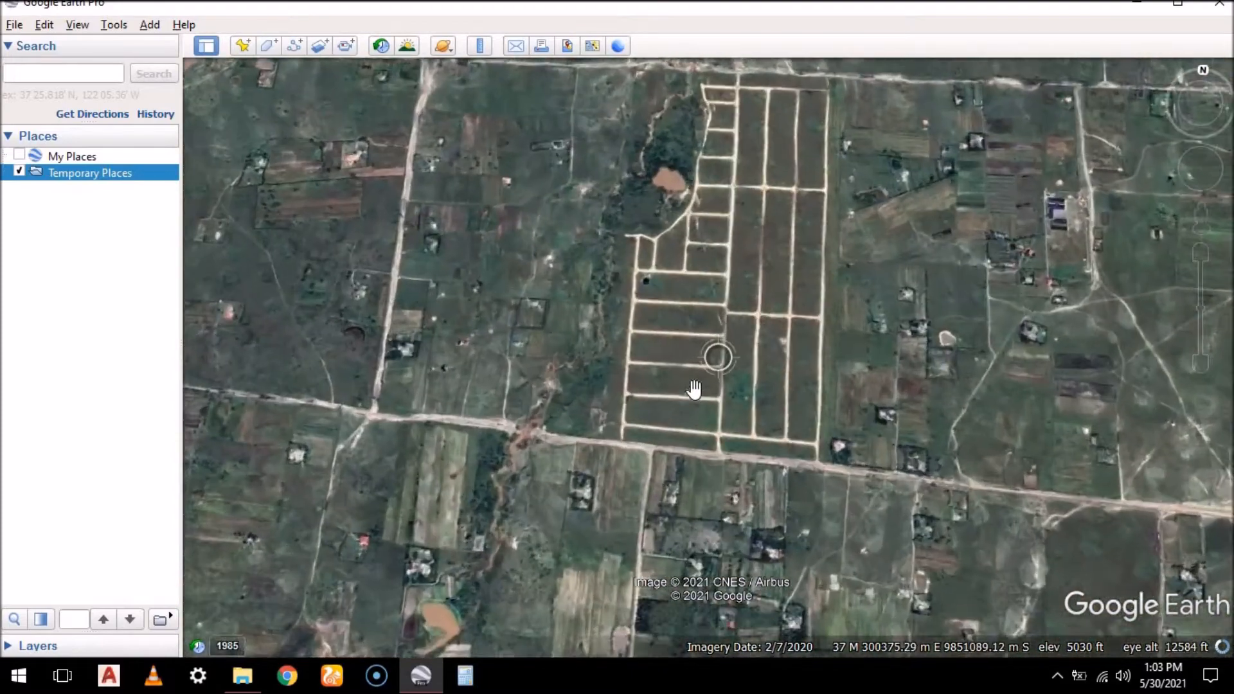
scroll(639, 355, "up", 2)
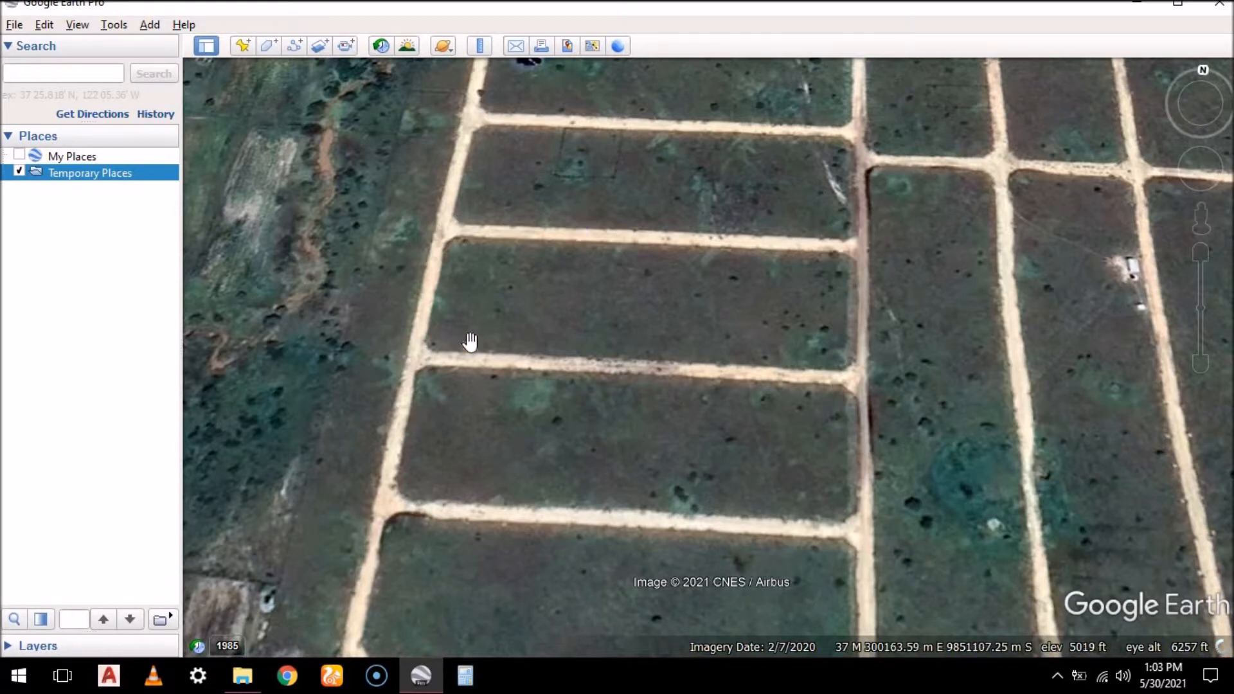
scroll(641, 304, "up", 2)
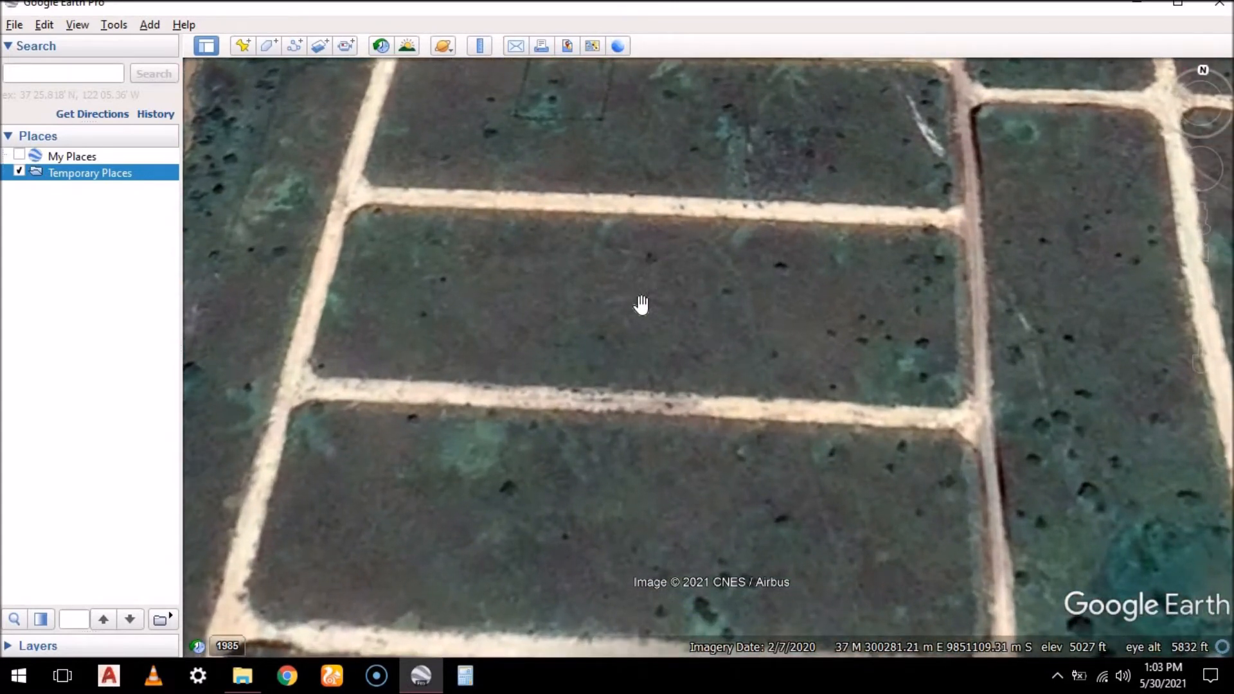
scroll(641, 305, "down", 2)
scroll(539, 311, "down", 1)
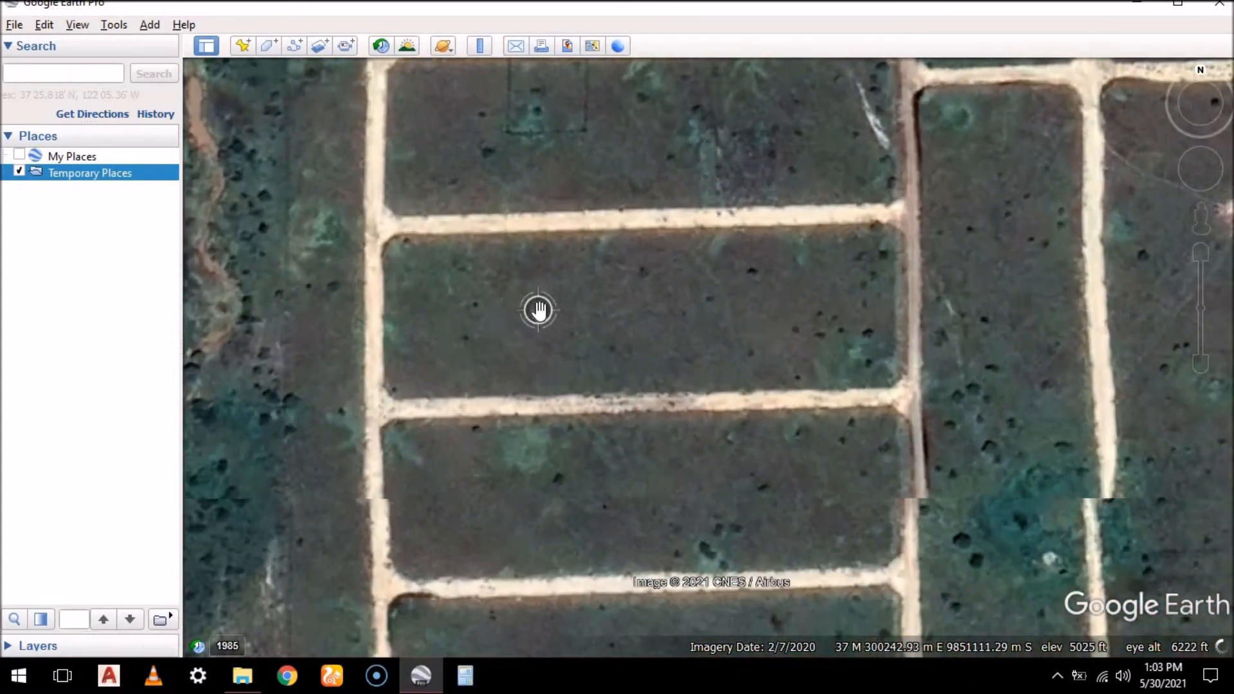
scroll(539, 311, "up", 1)
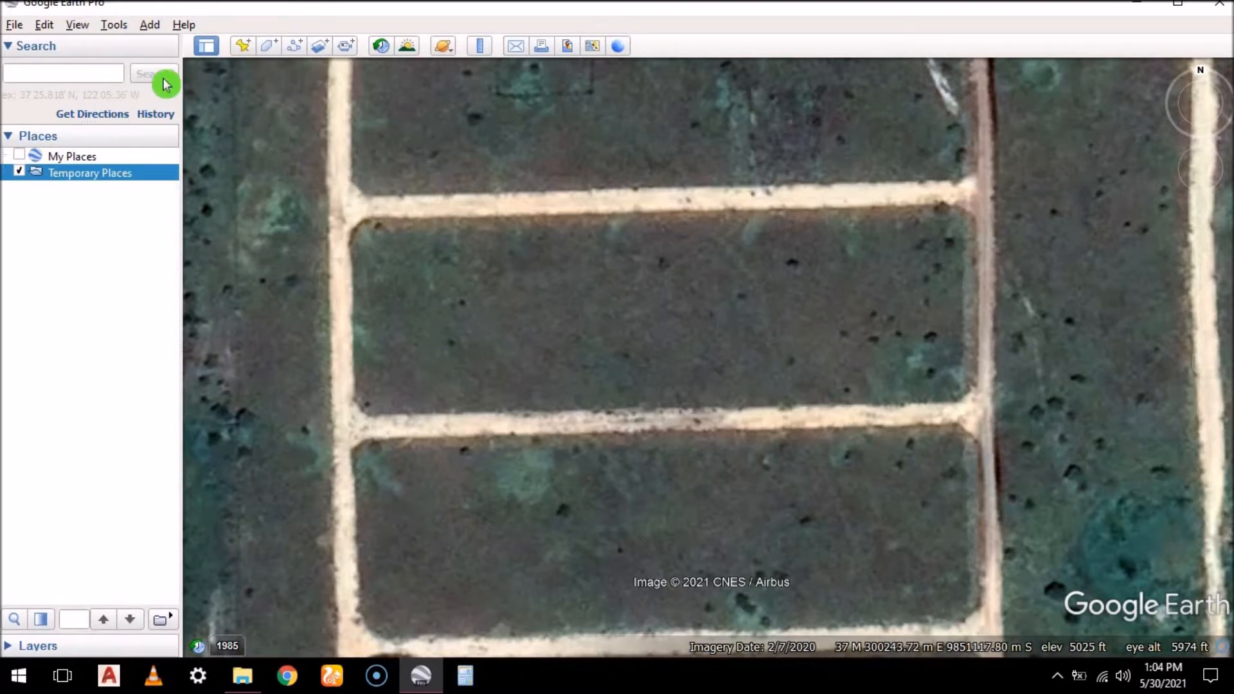
Configure the 3D view options to show latitude and longitude as Universal Transverse Mercator coordinates, and apply them
left_click(110, 27)
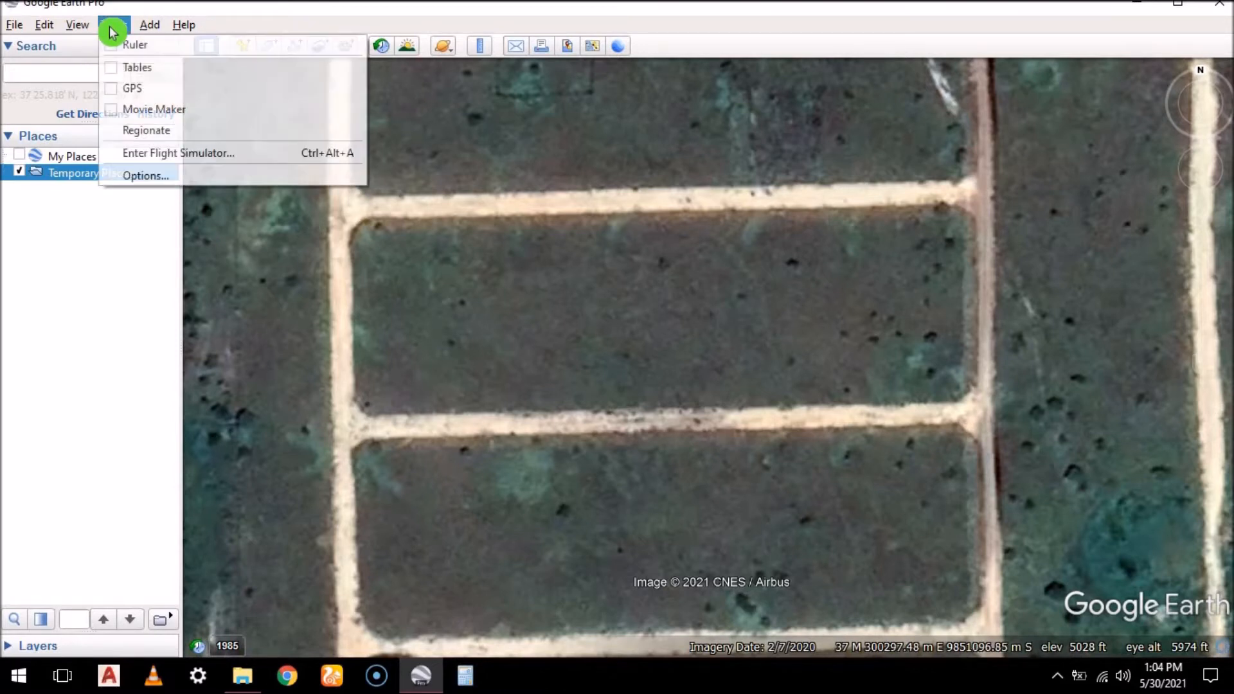
left_click(170, 180)
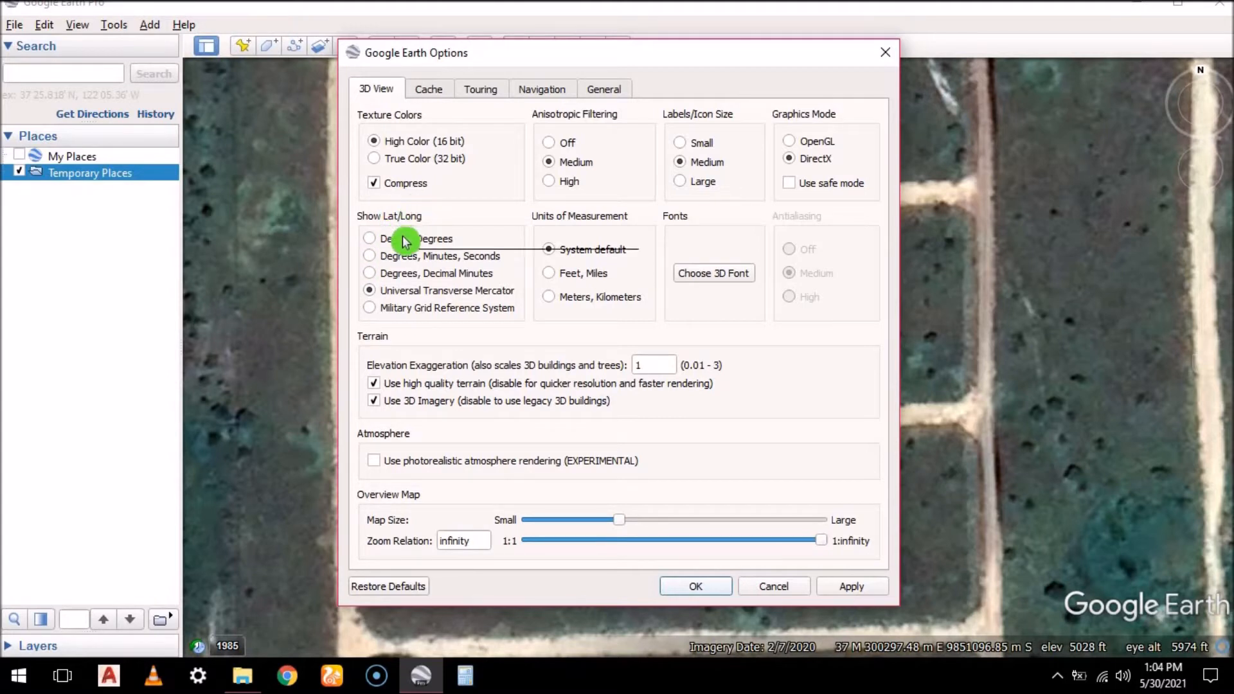
left_click(360, 240)
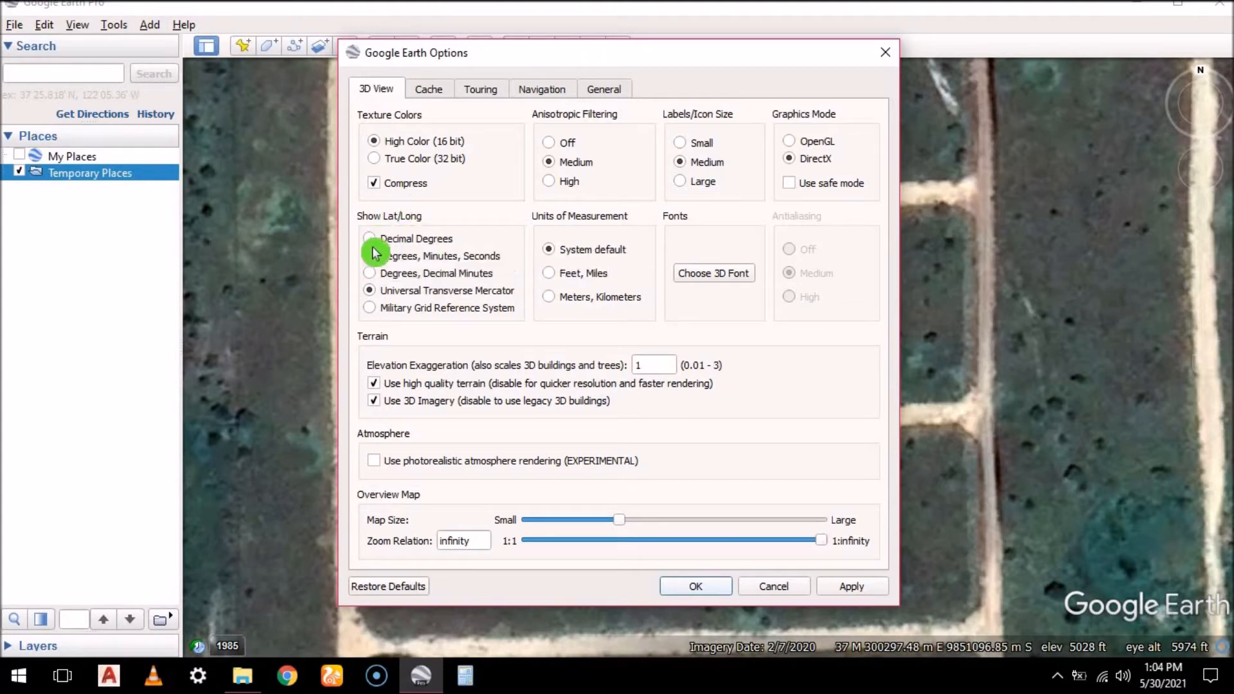
left_click(370, 293)
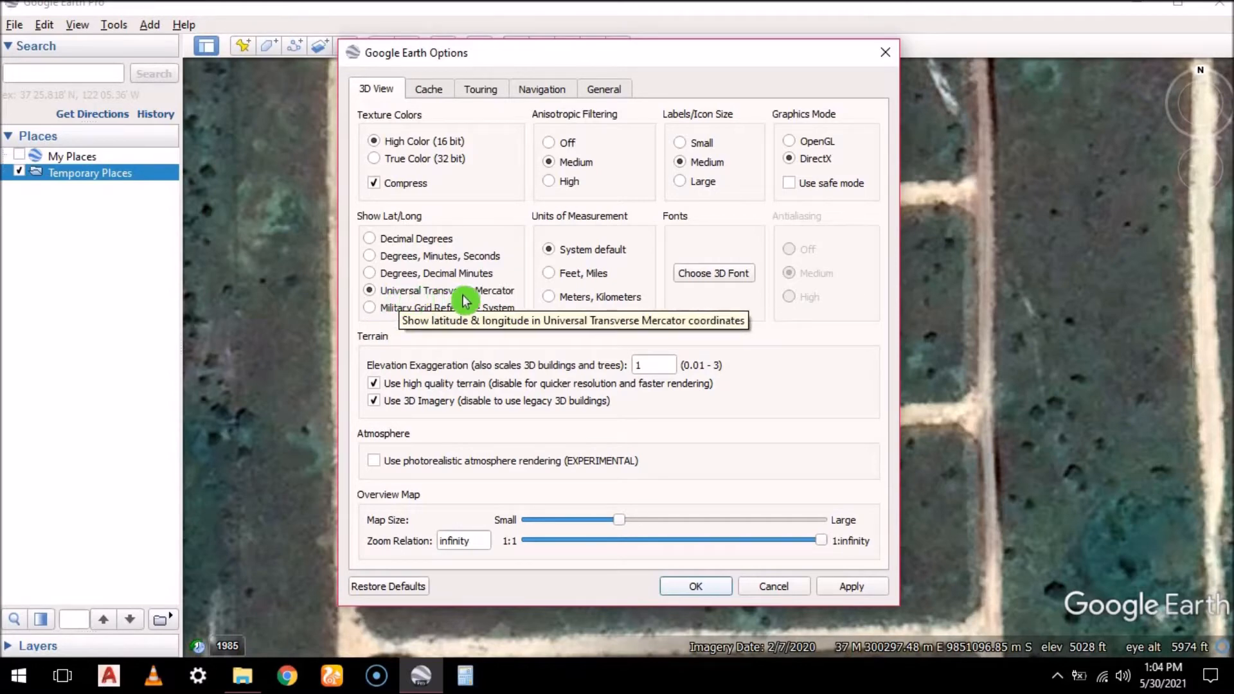
left_click(855, 586)
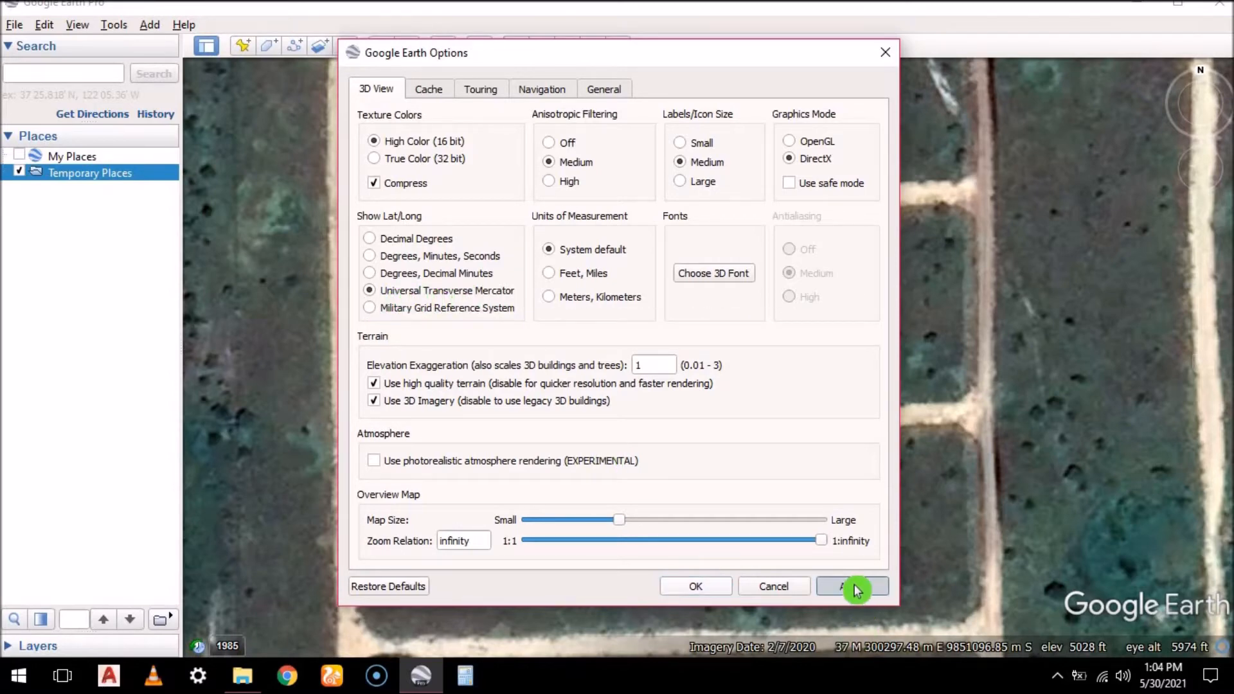
left_click(700, 592)
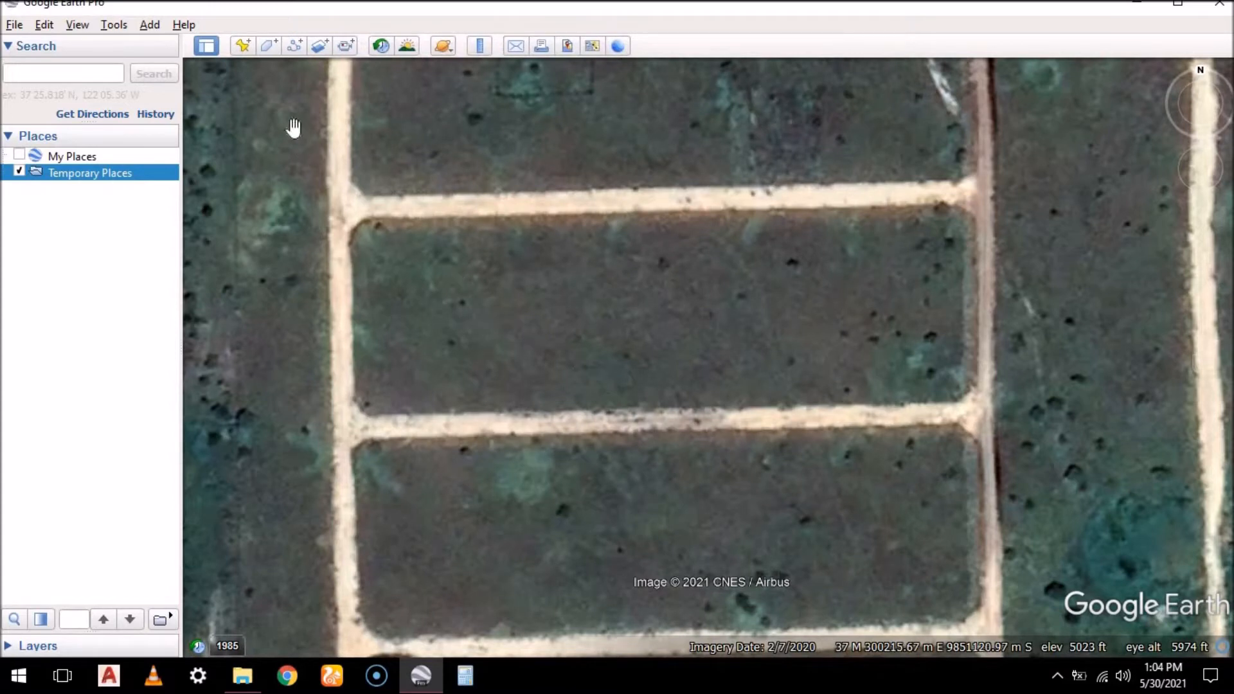
Add a placemark named A at the plot block's northeast road junction, at about 300380 m E, 9851148 m S
left_click(250, 52)
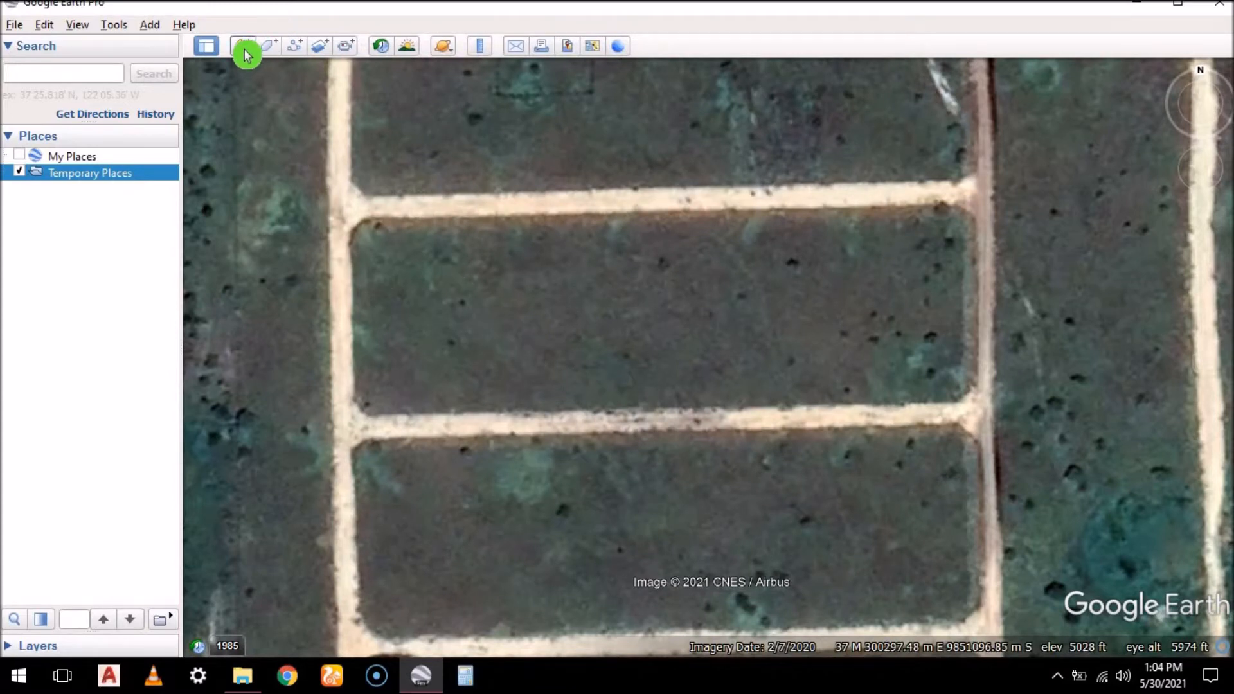
left_click_drag(722, 350, 775, 311)
left_click_drag(848, 265, 973, 196)
scroll(977, 203, "up", 2)
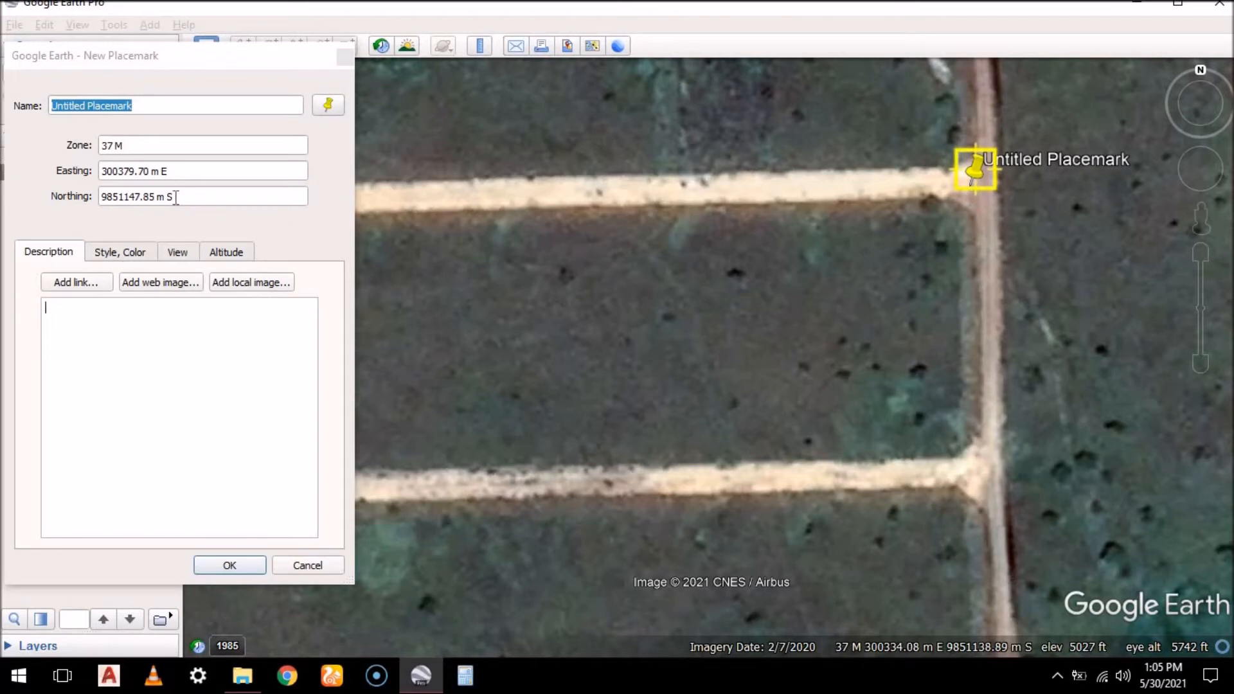
left_click_drag(149, 107, 7, 113)
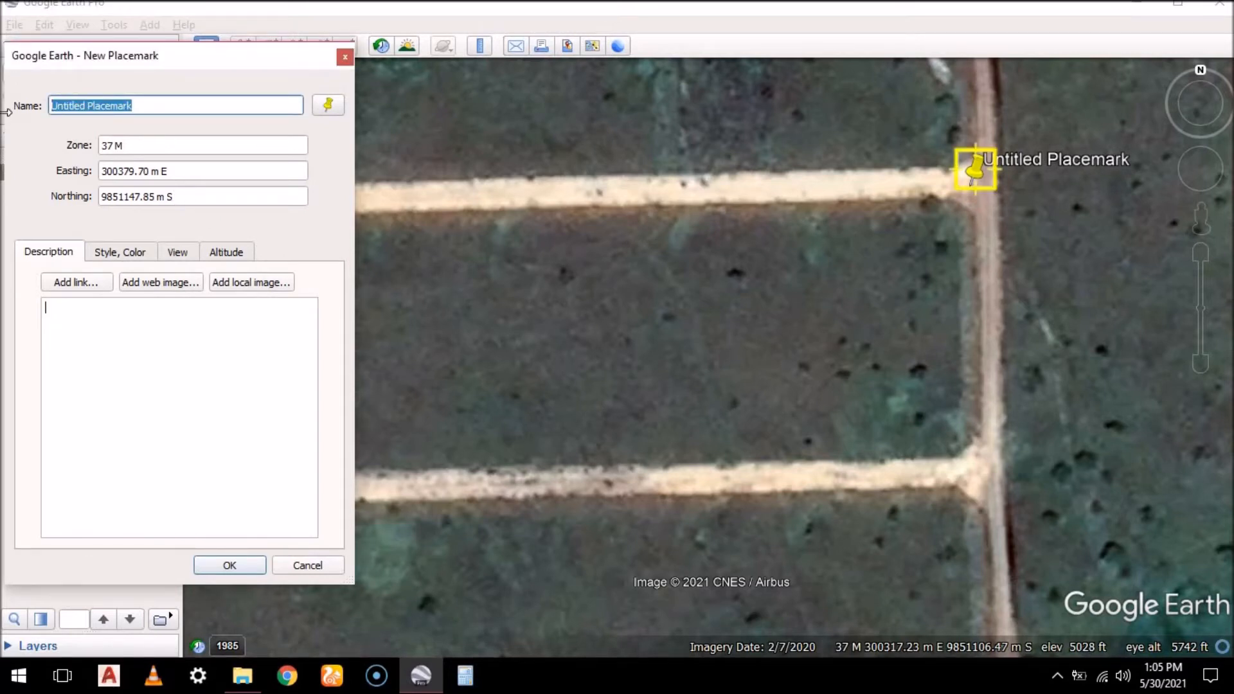
type("A")
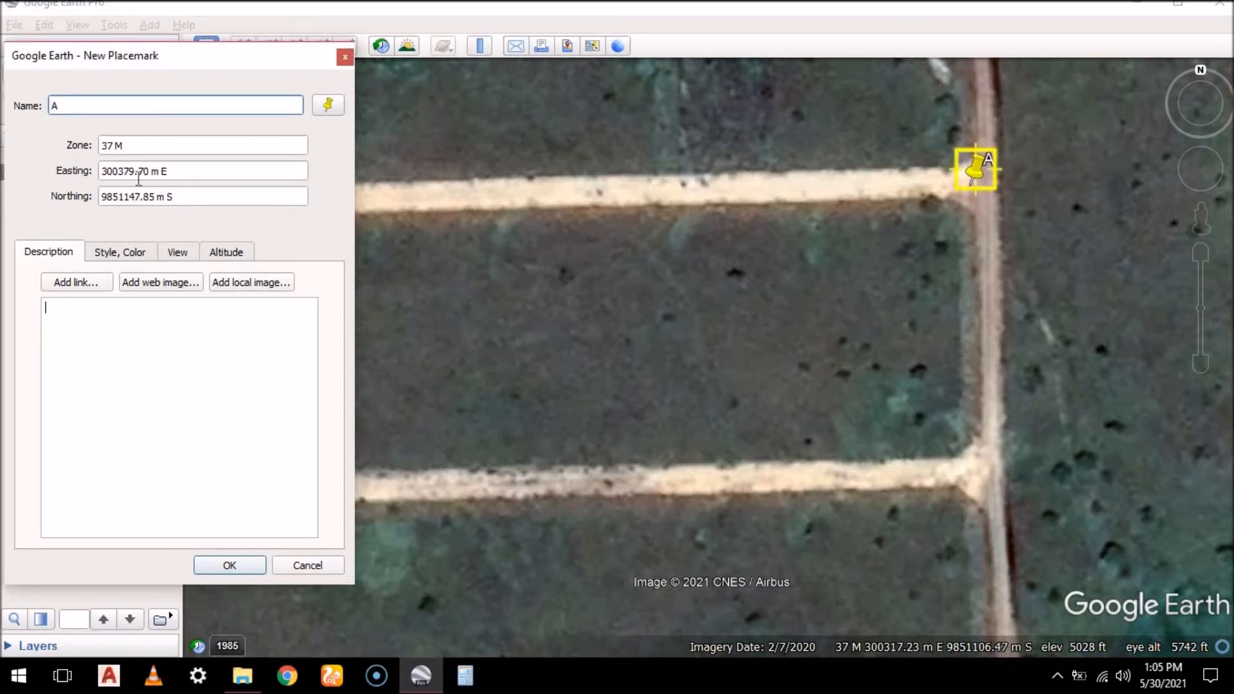
Highlight placemark A's easting, northing and UTM zone values in turn, and save the placemark
left_click_drag(153, 173, 114, 171)
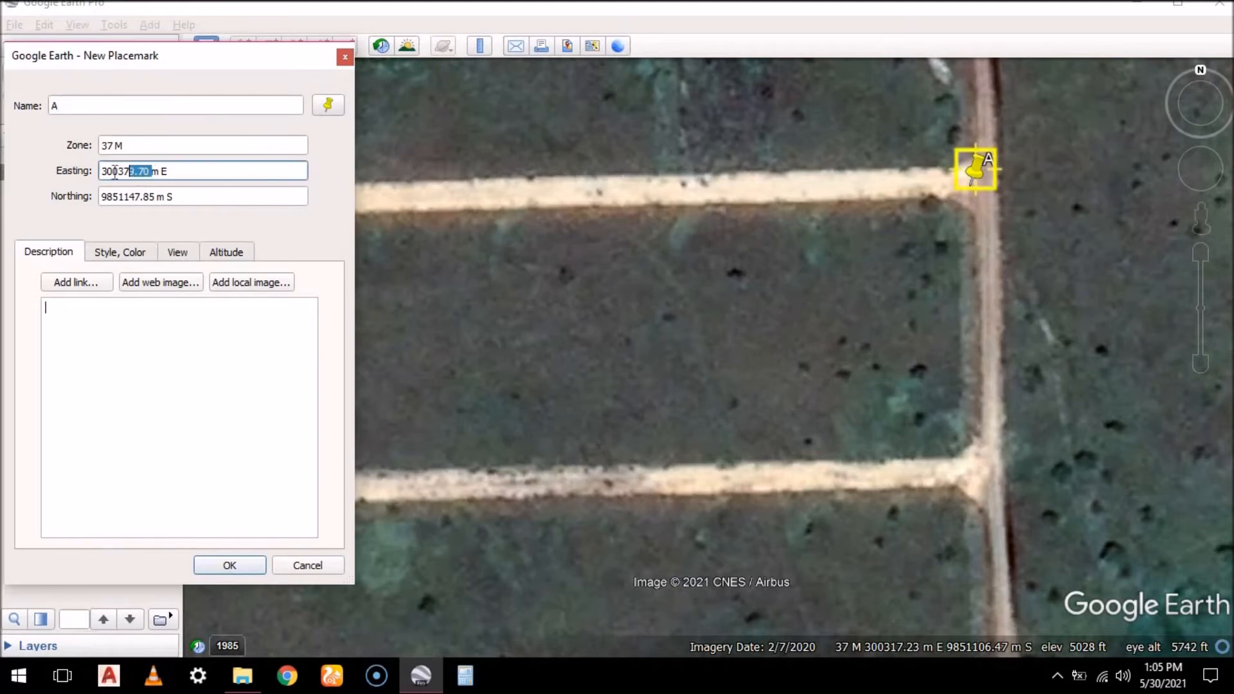
left_click(153, 197)
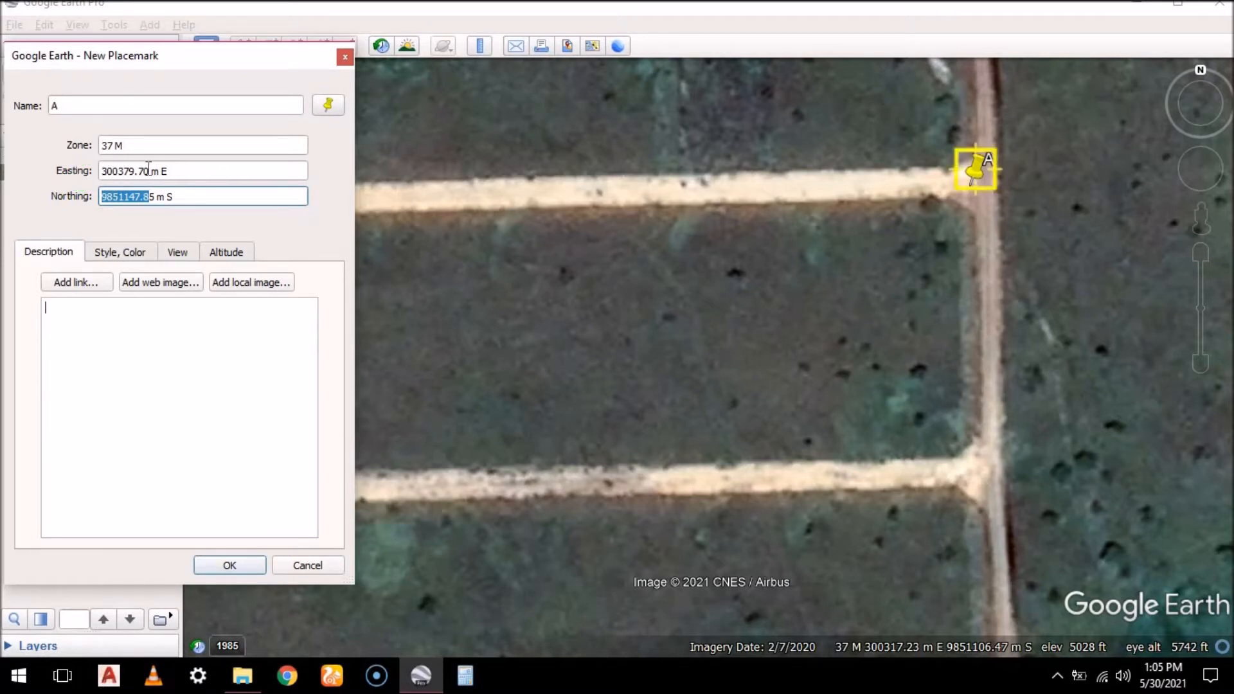
mouse_move(112, 191)
left_mouse_down()
mouse_move(69, 195)
mouse_move(96, 196)
left_mouse_up()
left_click_drag(156, 196, 100, 202)
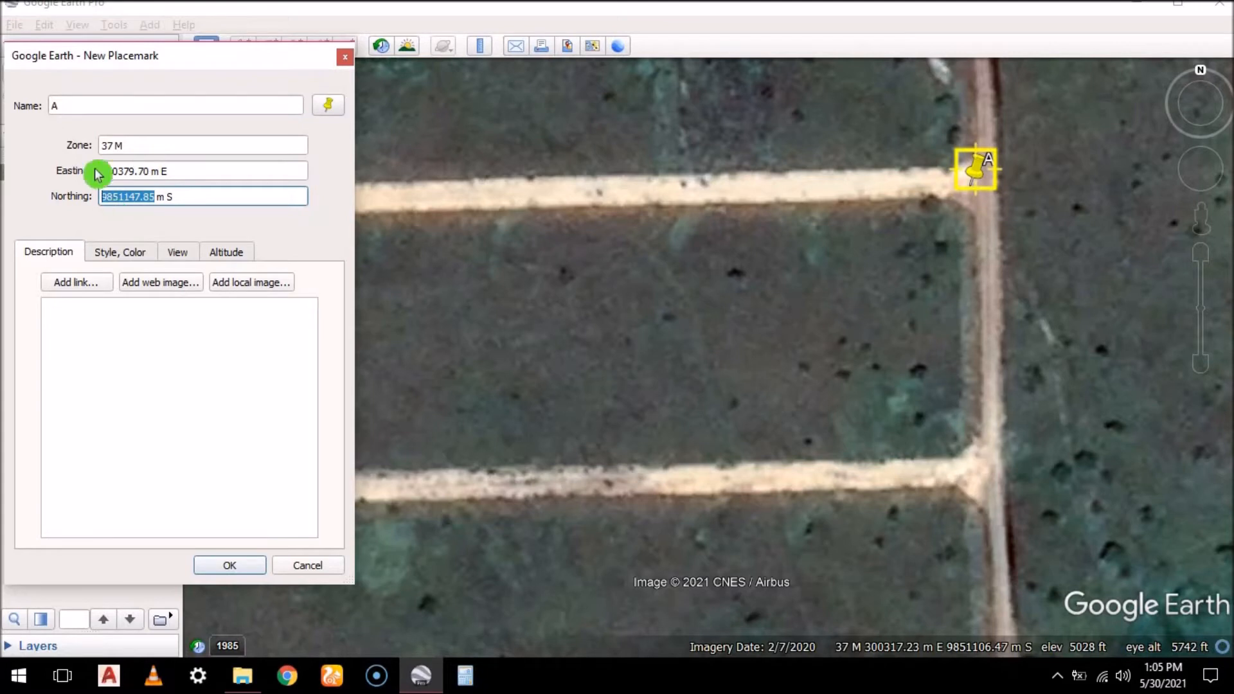
left_click_drag(129, 146, 96, 150)
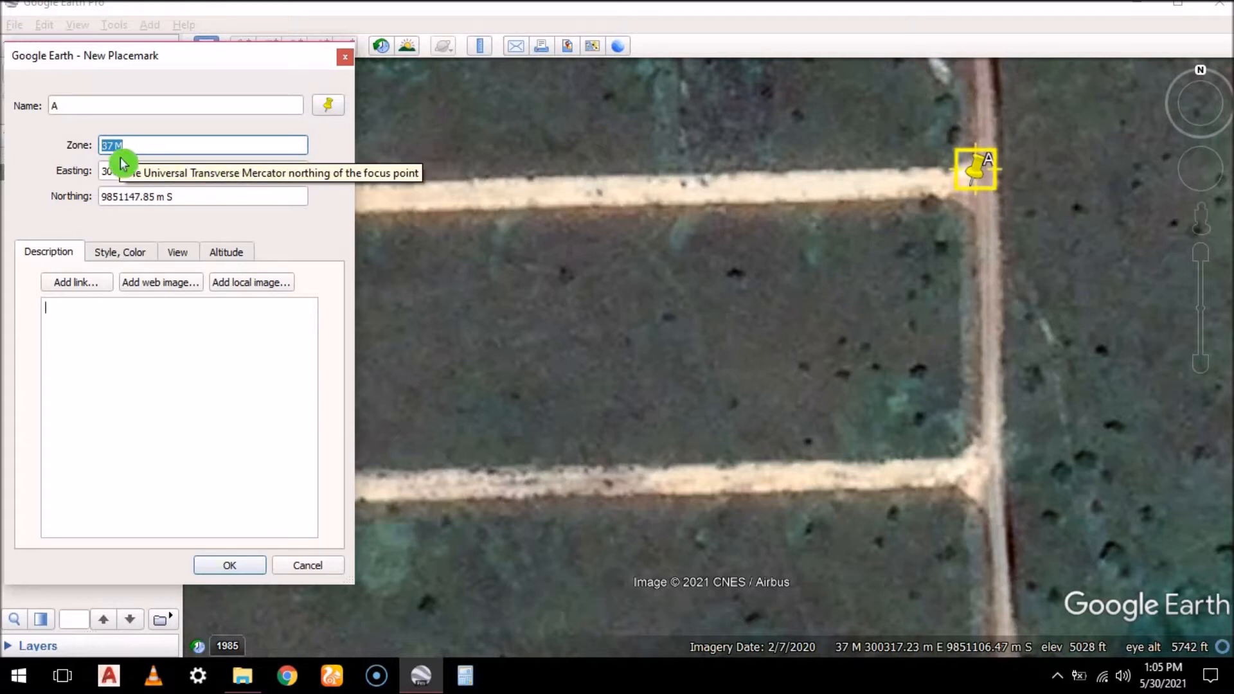
left_click(246, 567)
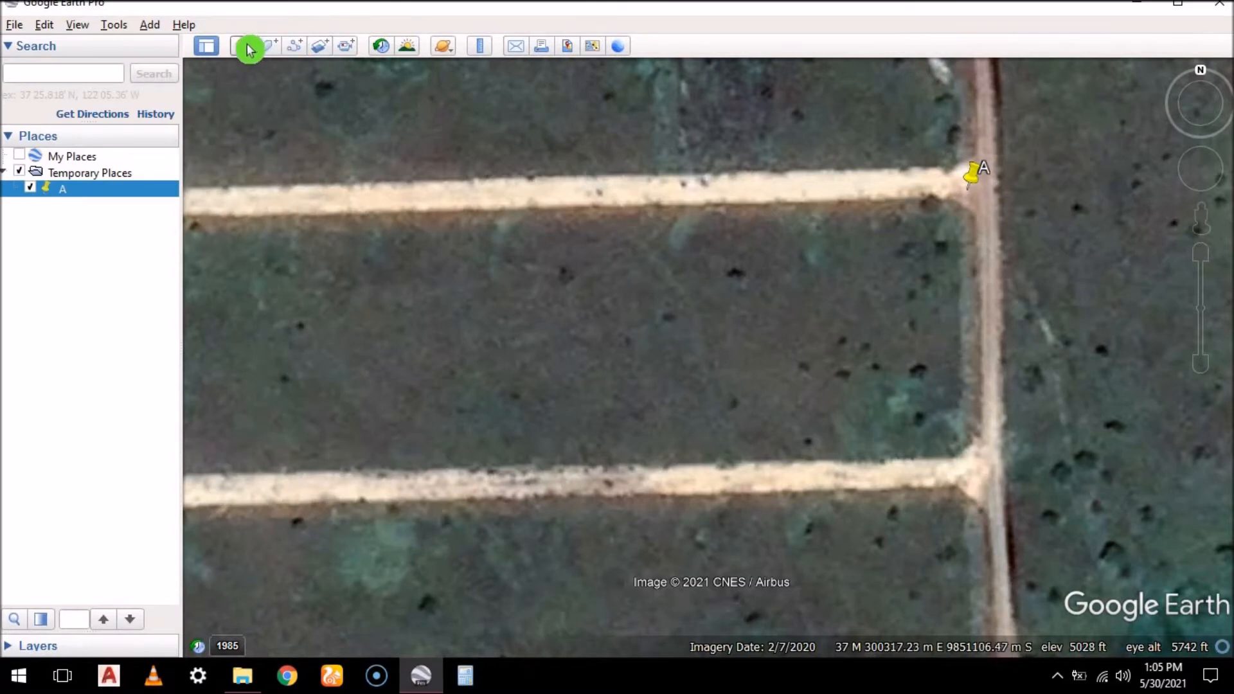
Add placemark B at the plot block's southeast junction below A, at about 300380 m E, 9851080 m S
left_click(250, 50)
left_click(884, 421)
left_click(977, 479)
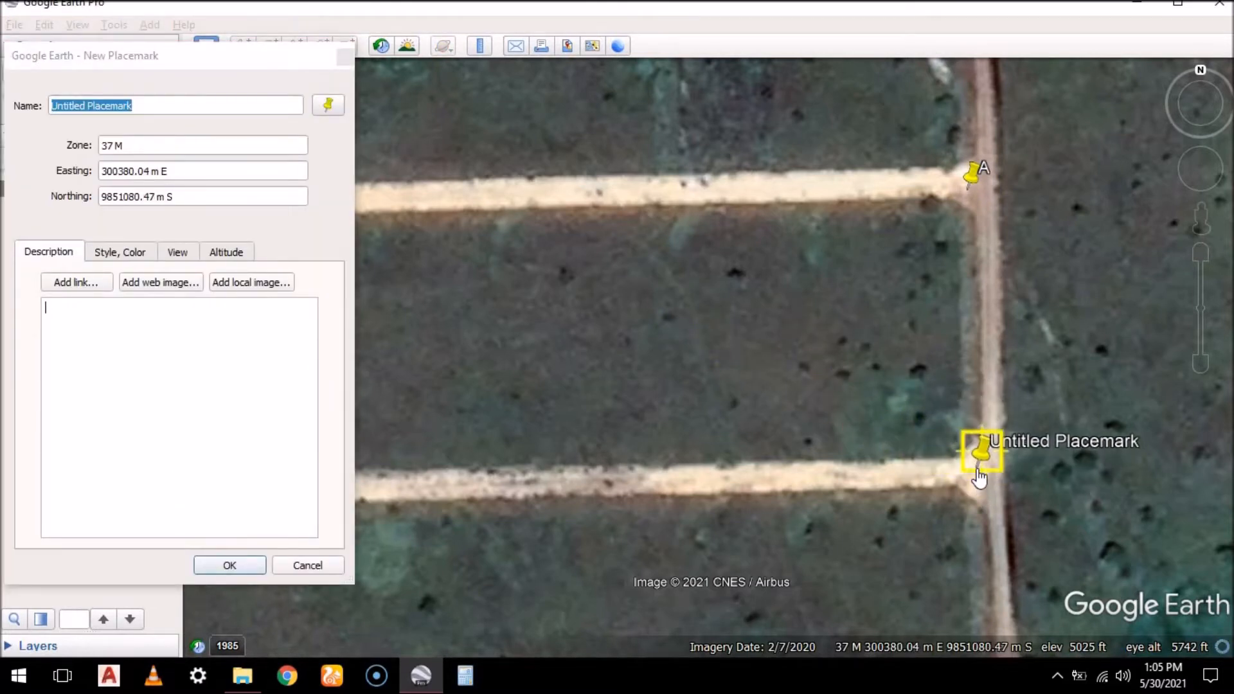
left_click_drag(977, 471, 977, 473)
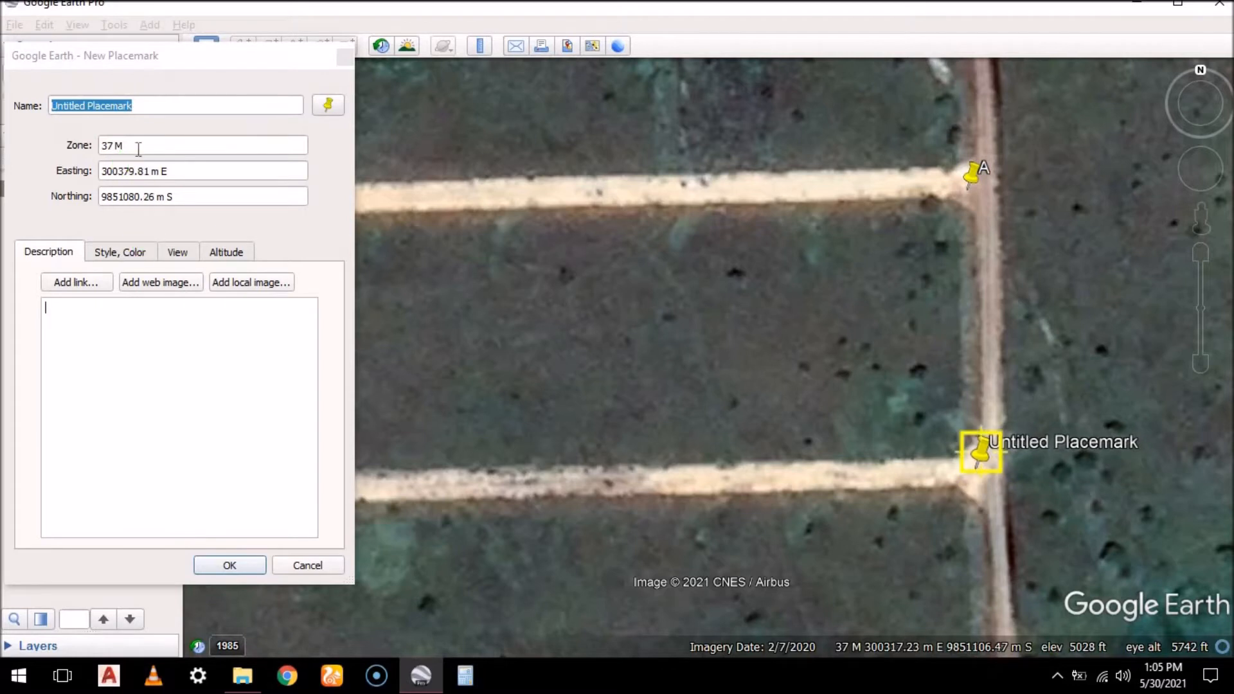
left_click(32, 132)
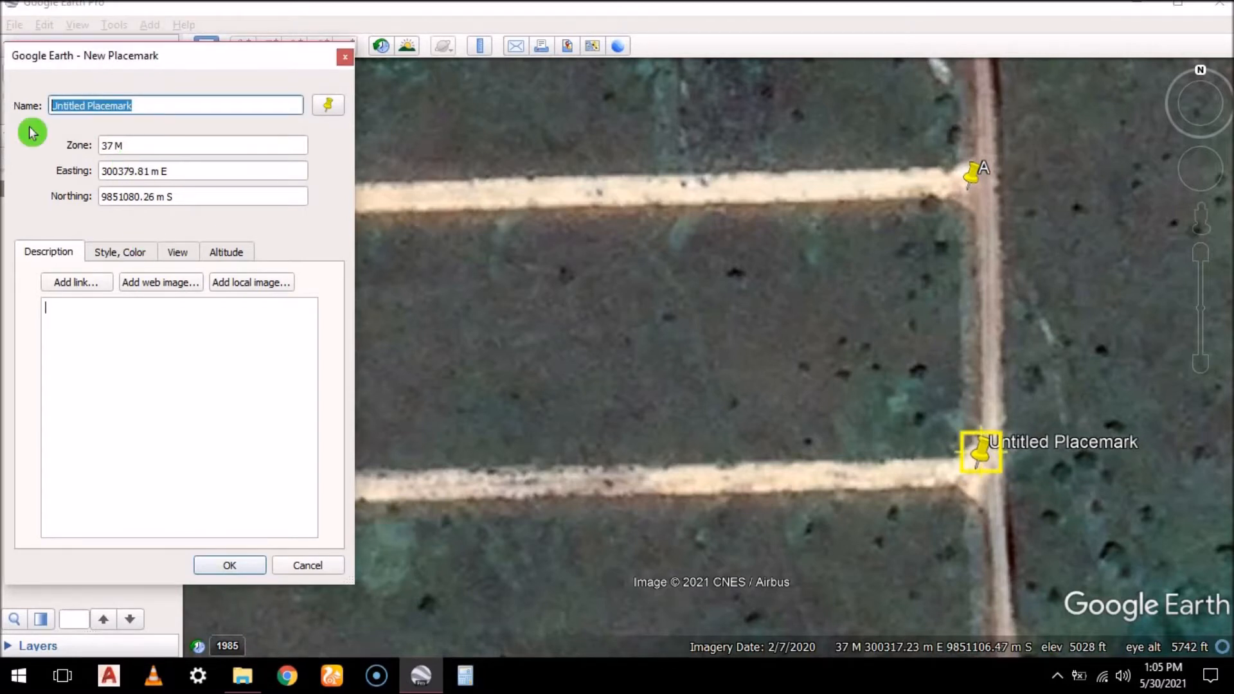
type("B")
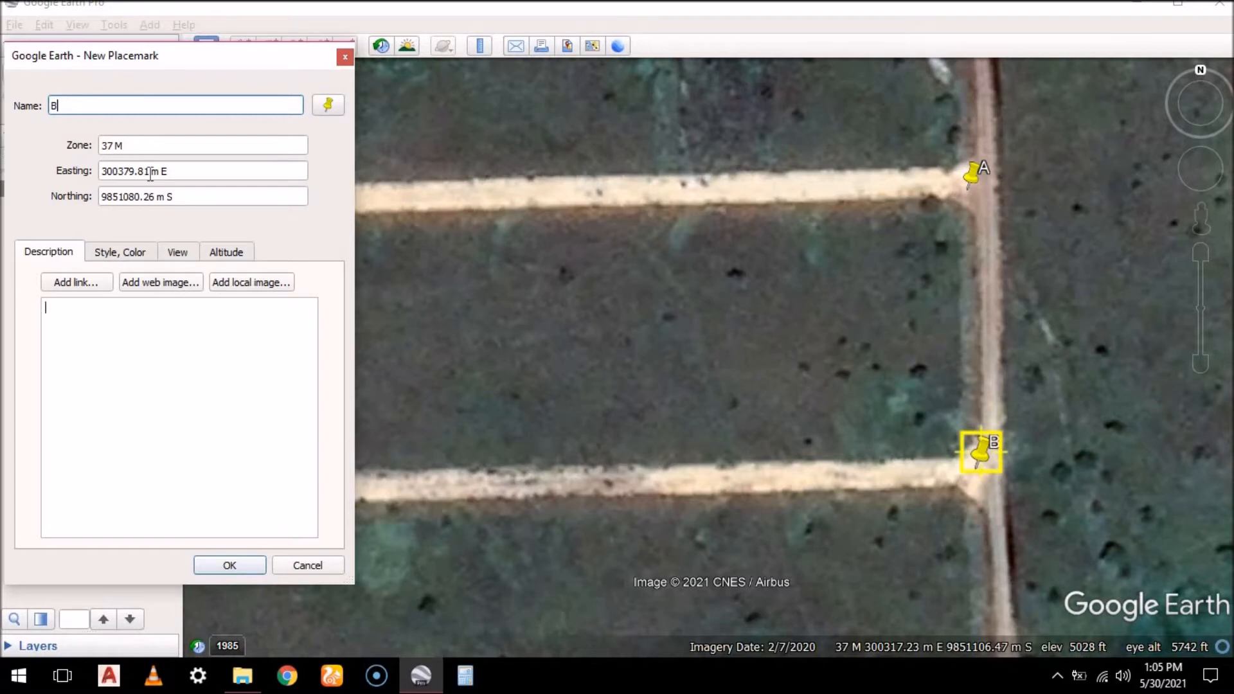
left_click(230, 563)
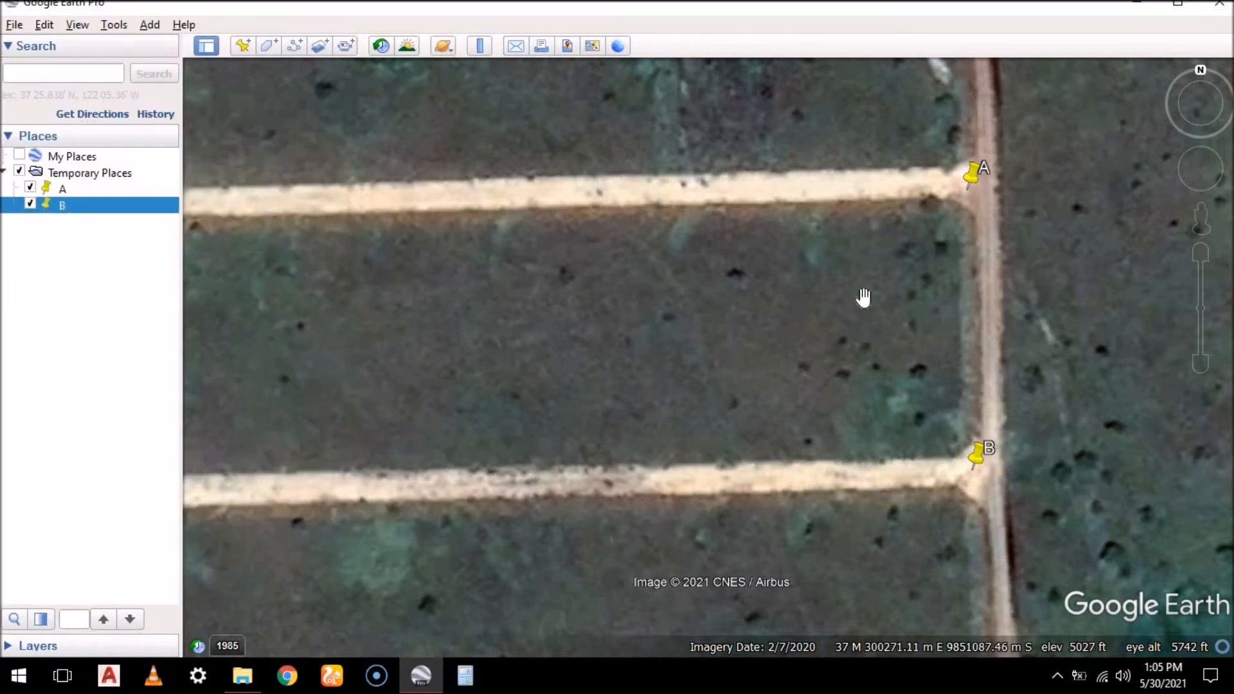
Add placemark C at the plot block's southwest junction opposite B, at about 300182 m E, 9851075 m S
scroll(862, 295, "down", 1)
left_click(243, 46)
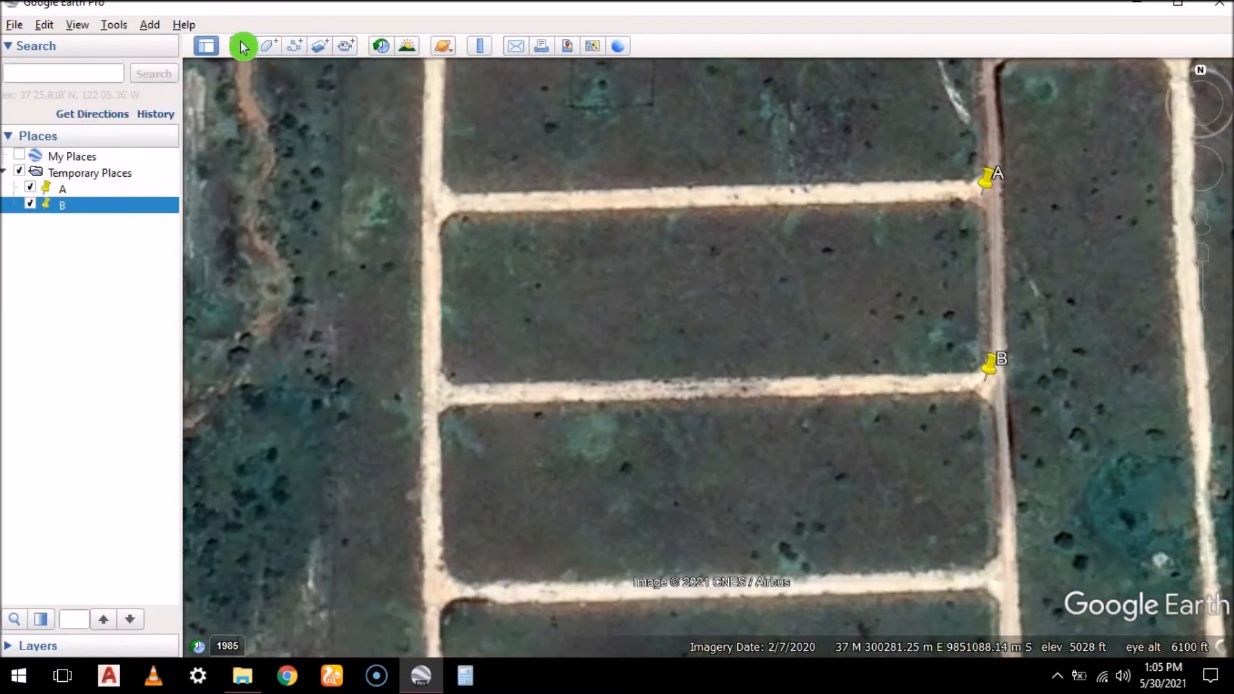
scroll(455, 388, "up", 2)
left_click(503, 354)
left_click(437, 389)
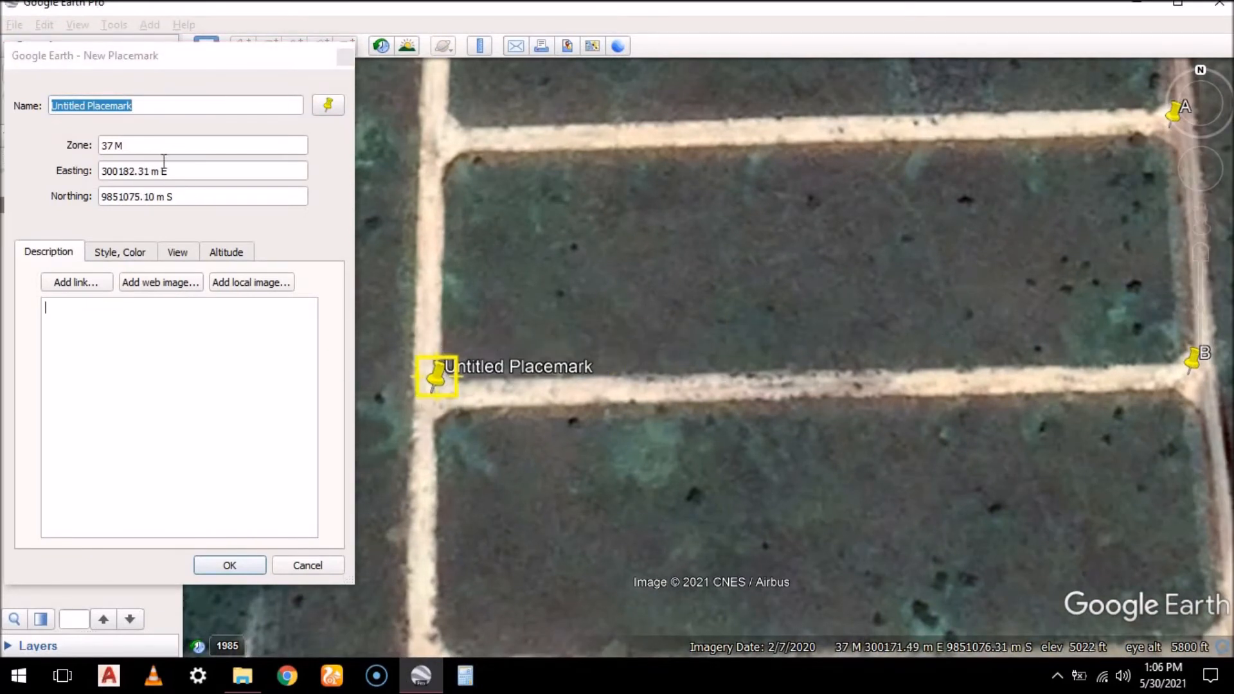
left_click_drag(141, 109, 52, 106)
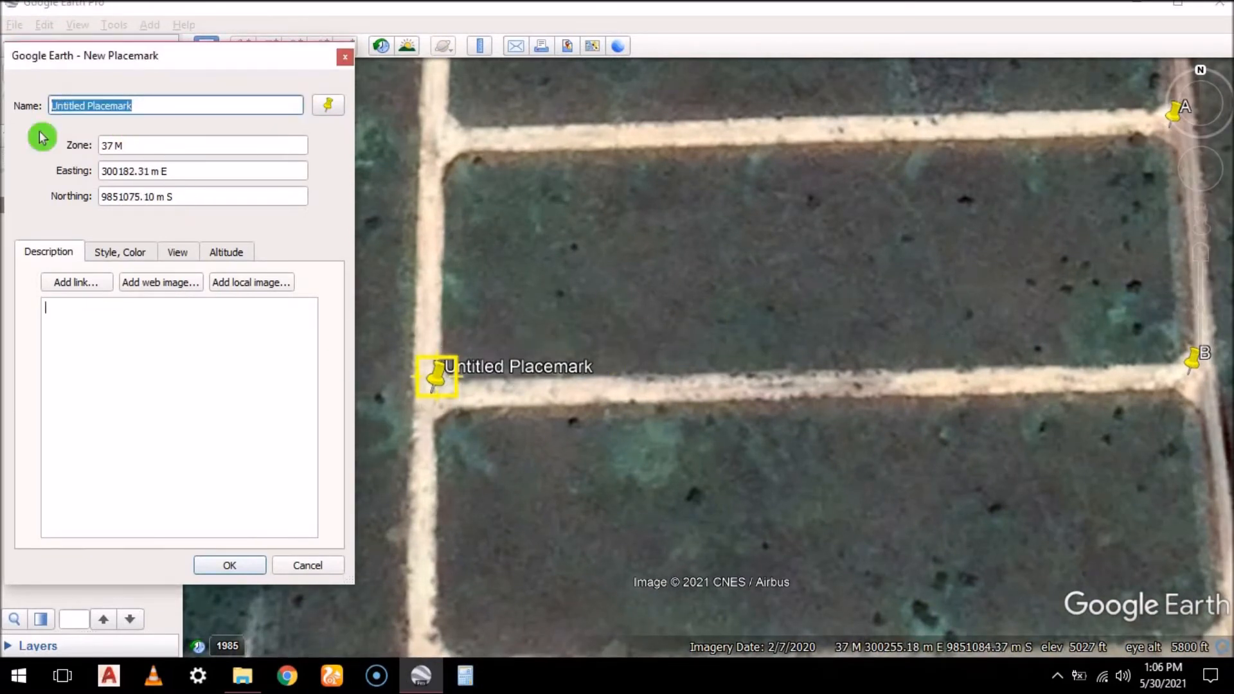
type("C")
left_click(232, 569)
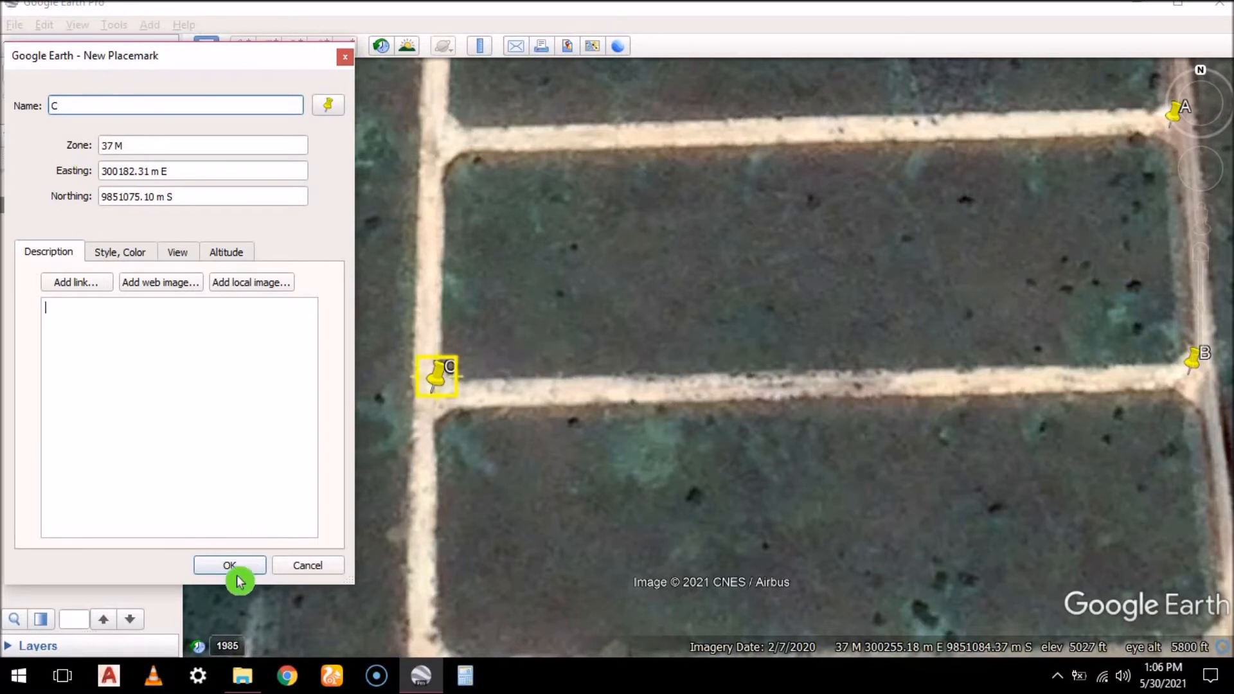
Add placemark D at the plot block's northwest junction above C, at about 300181 m E, 9851144 m S
left_click(243, 56)
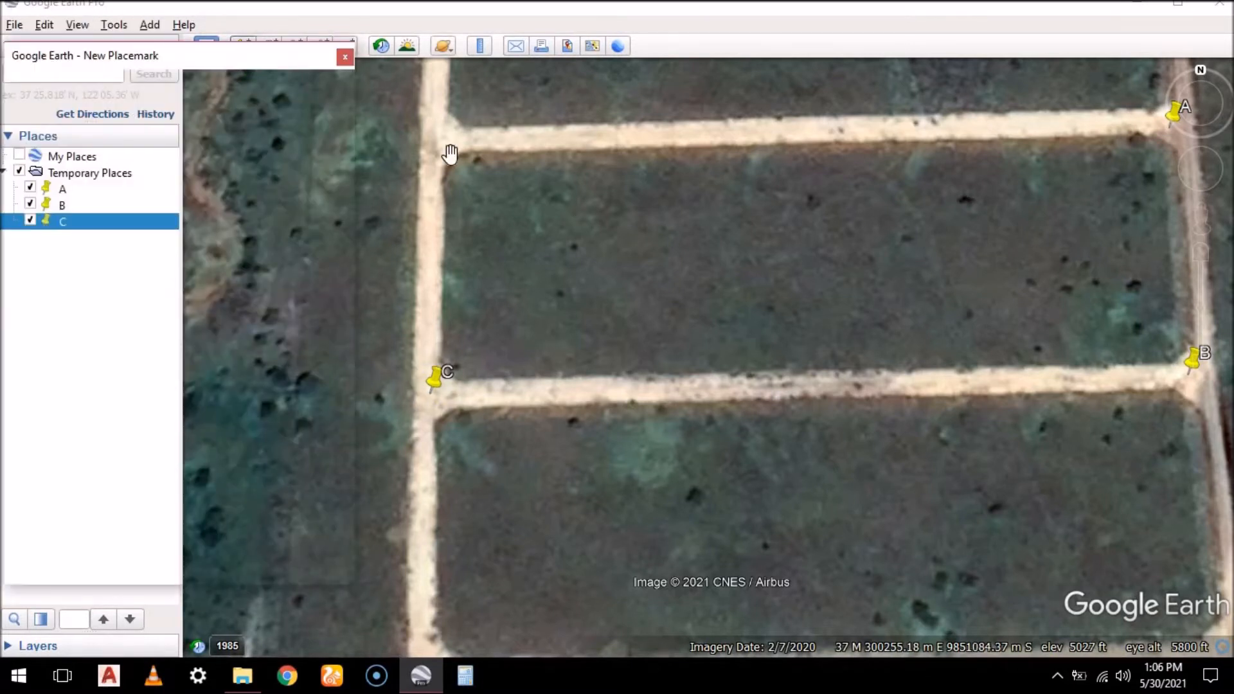
left_click_drag(729, 350, 443, 150)
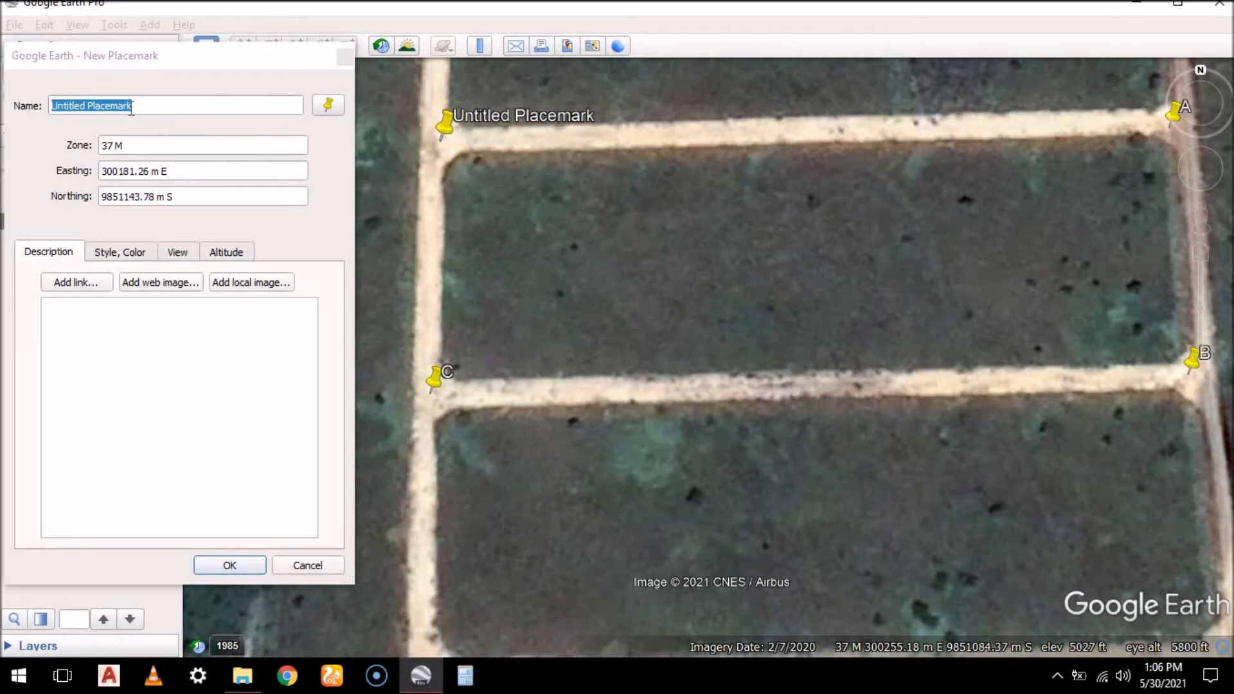
left_click(11, 116)
type("D")
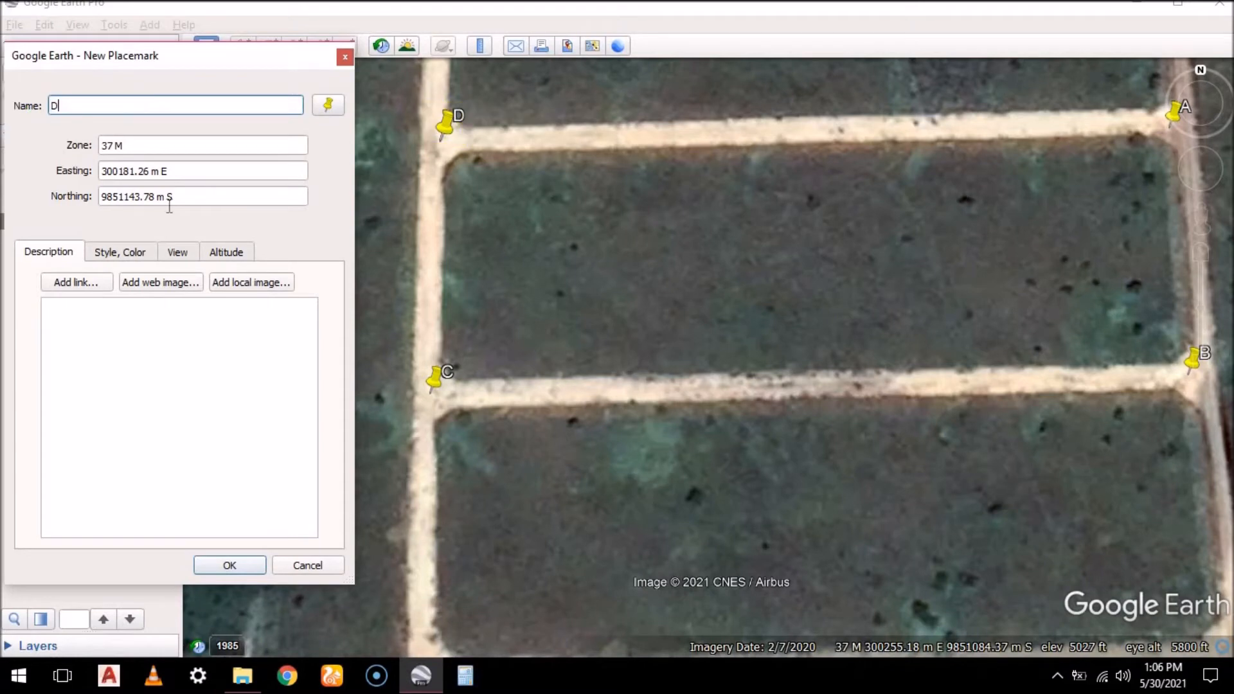
left_click(229, 565)
Check placemark D's zone, easting and northing in its properties, and close them without changes
scroll(532, 268, "down", 2)
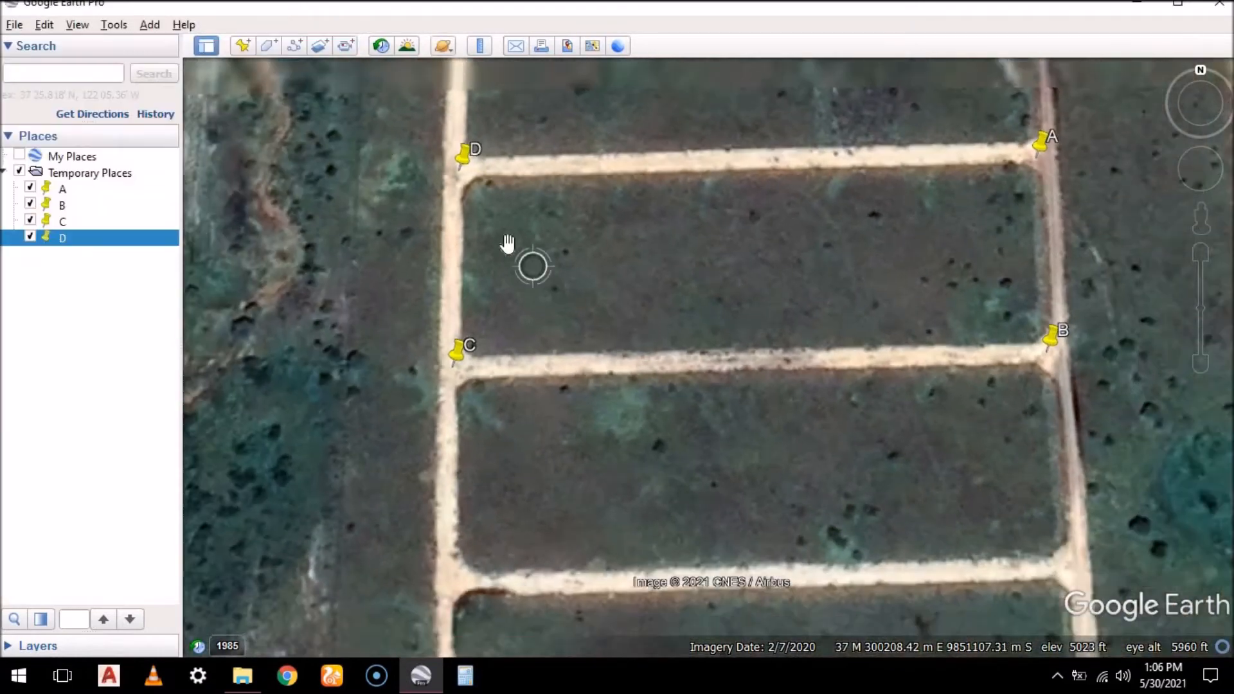
scroll(606, 302, "down", 2)
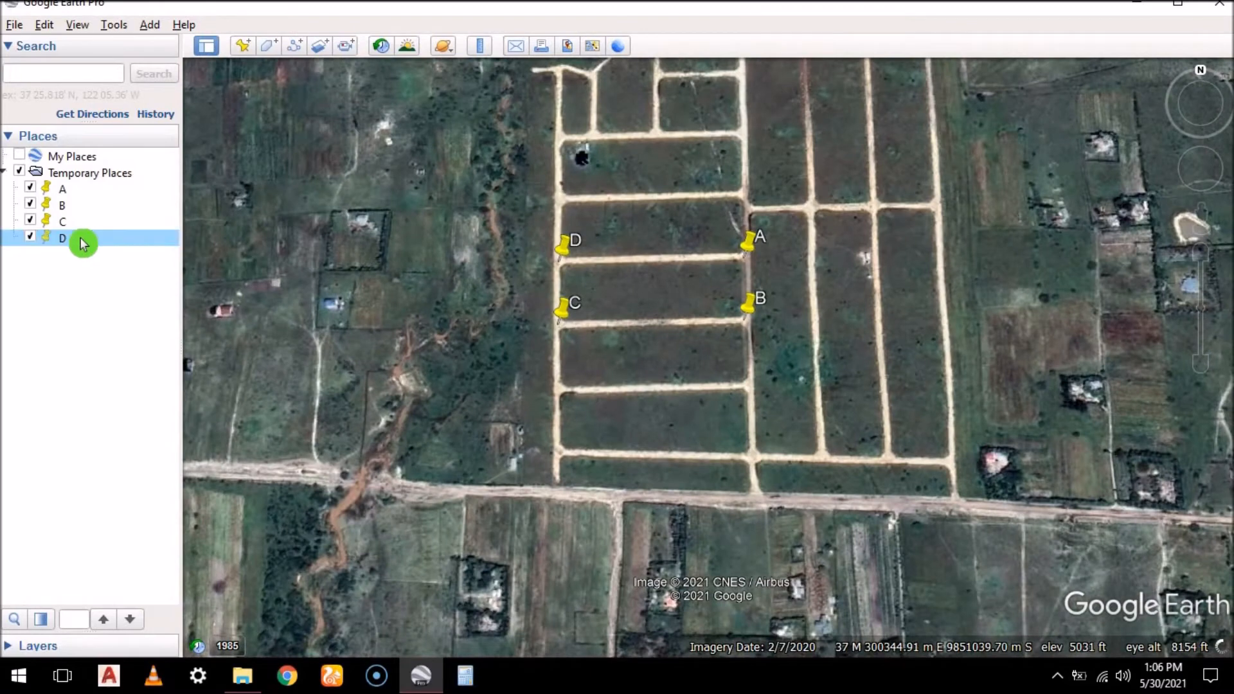
right_click(83, 242)
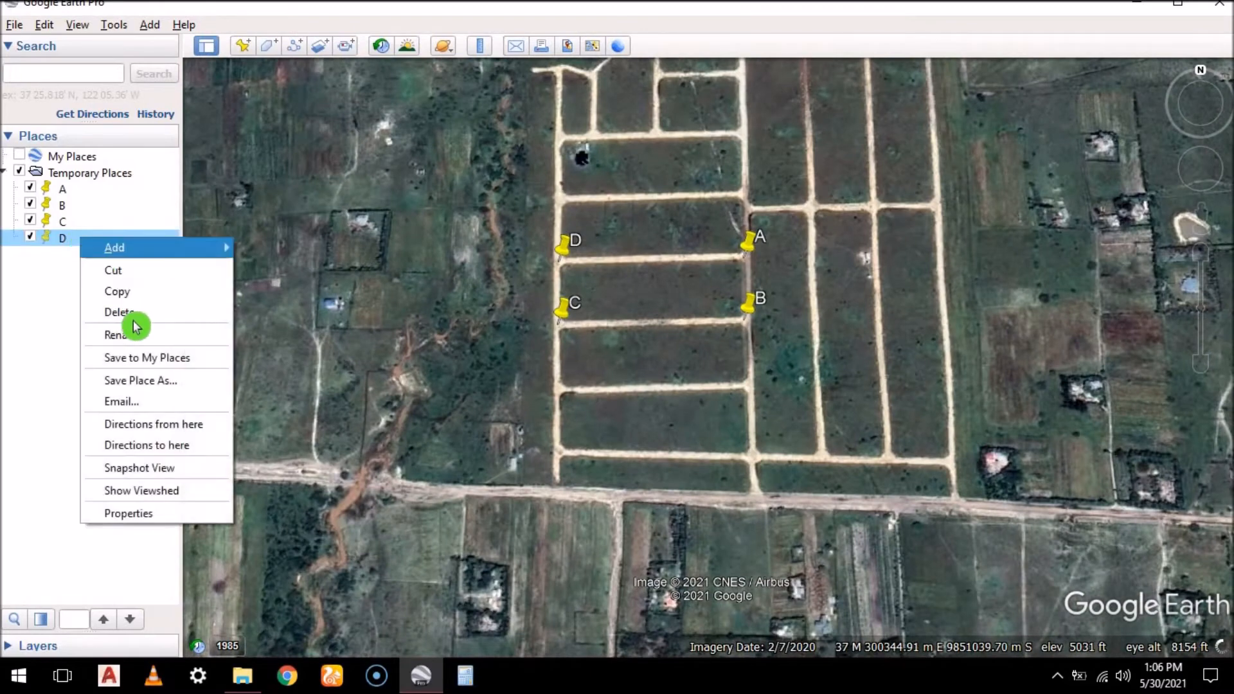
left_click(145, 513)
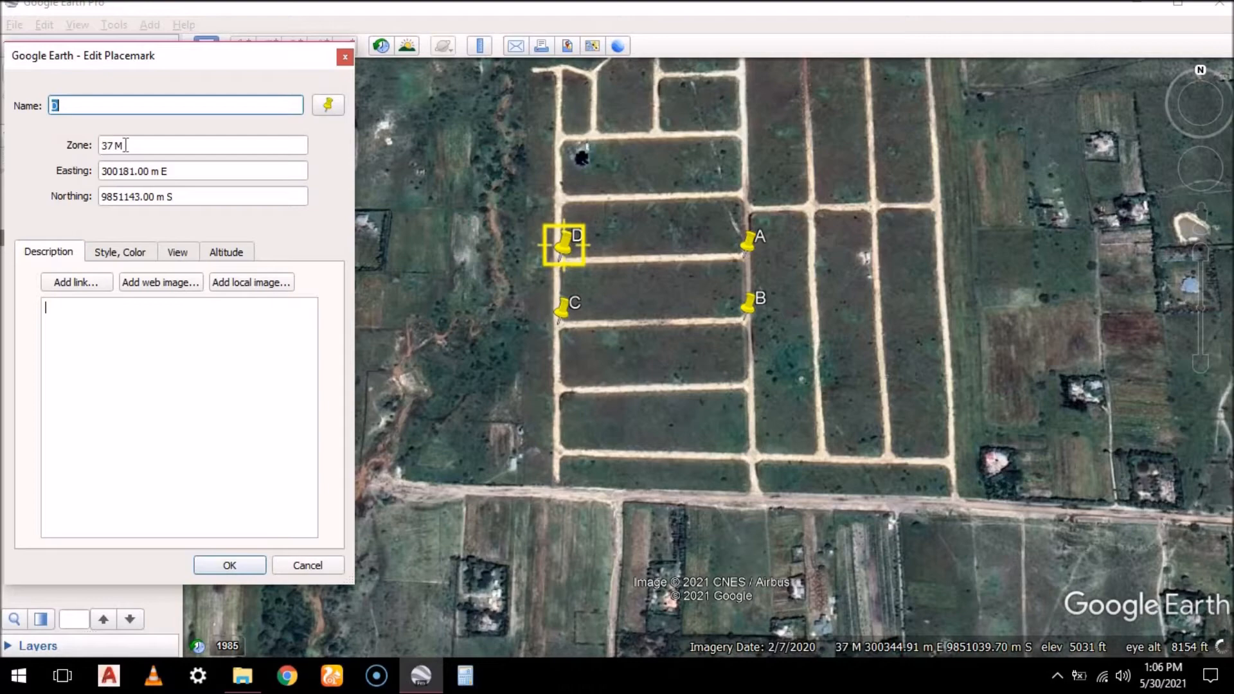
left_click(345, 57)
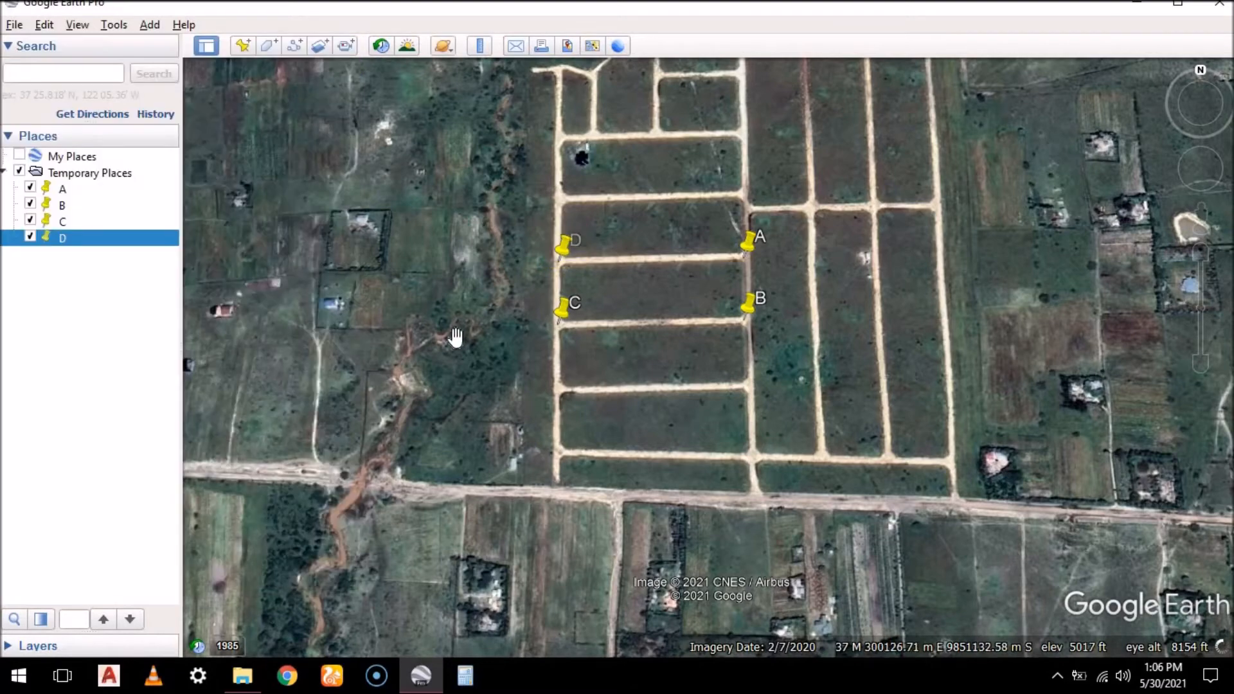
Display the grid overlay with southern Kenya in view, from Narok and Nairobi to the coast
scroll(456, 336, "down", 3)
left_click(561, 301)
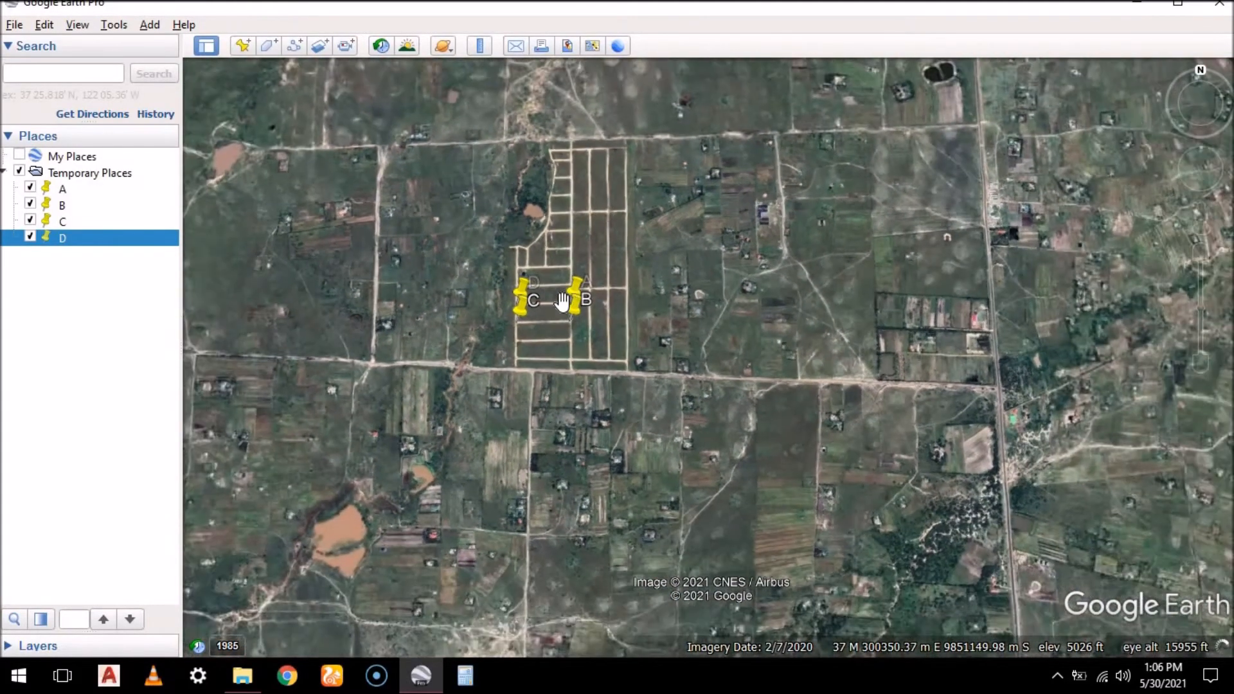
scroll(466, 321, "down", 3)
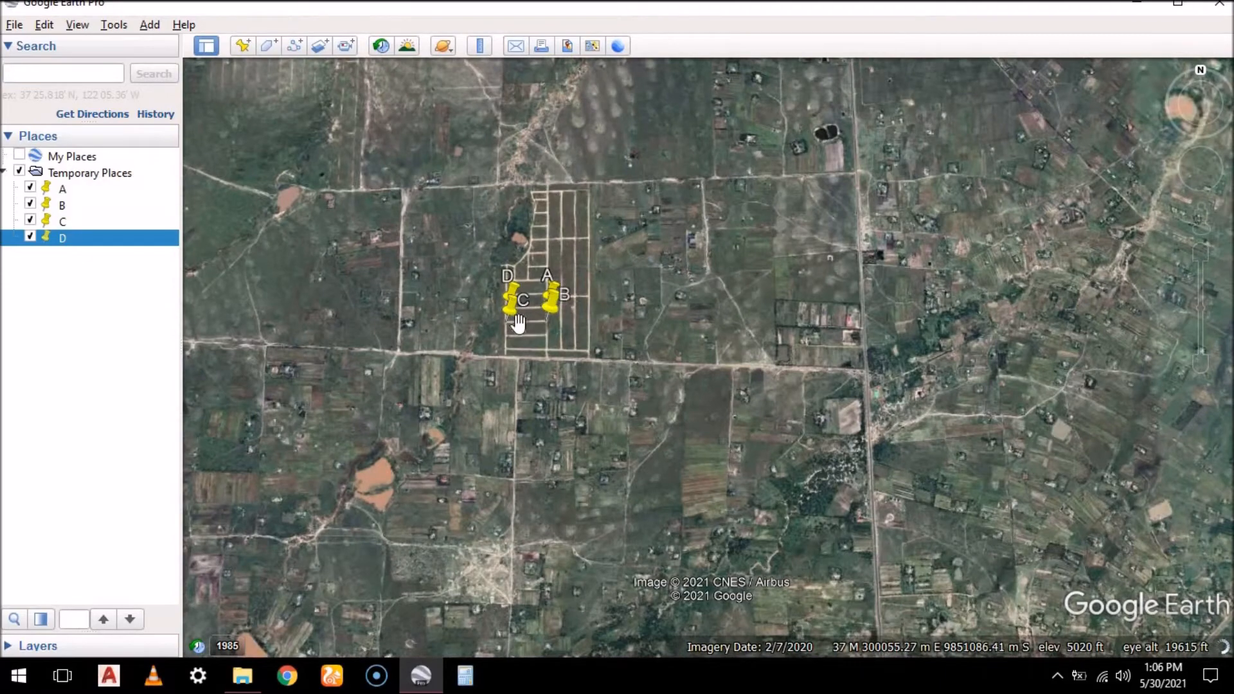
scroll(520, 321, "down", 3)
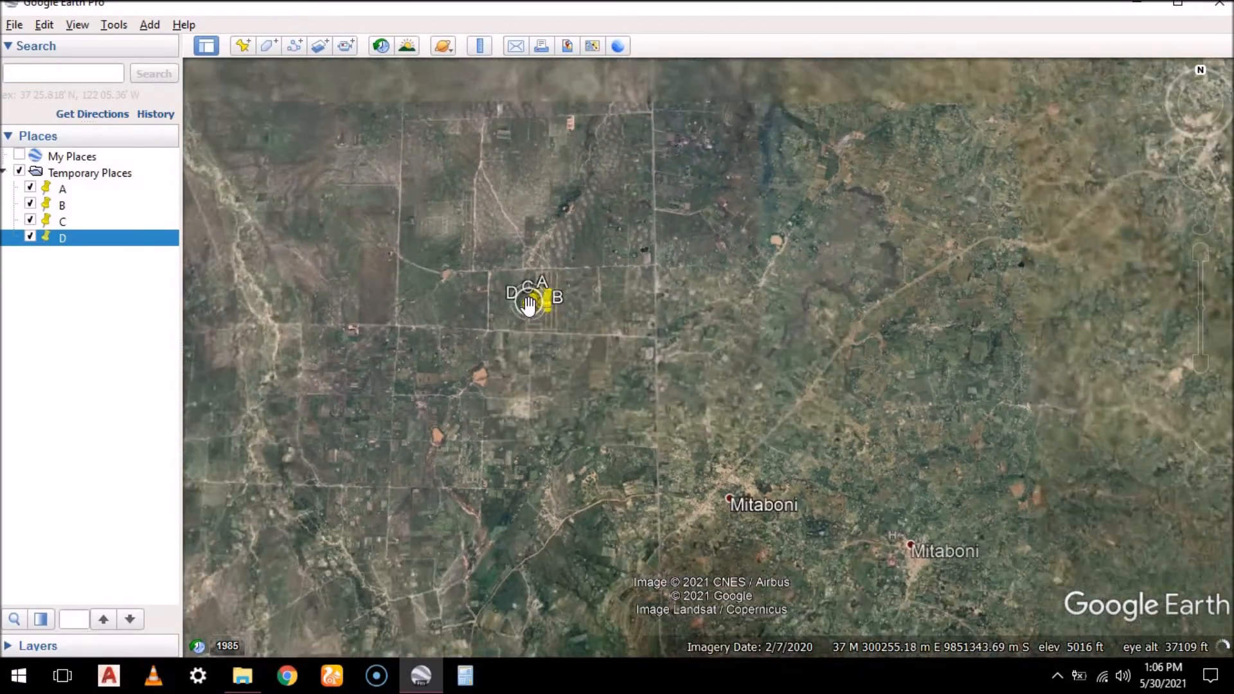
scroll(529, 305, "down", 5)
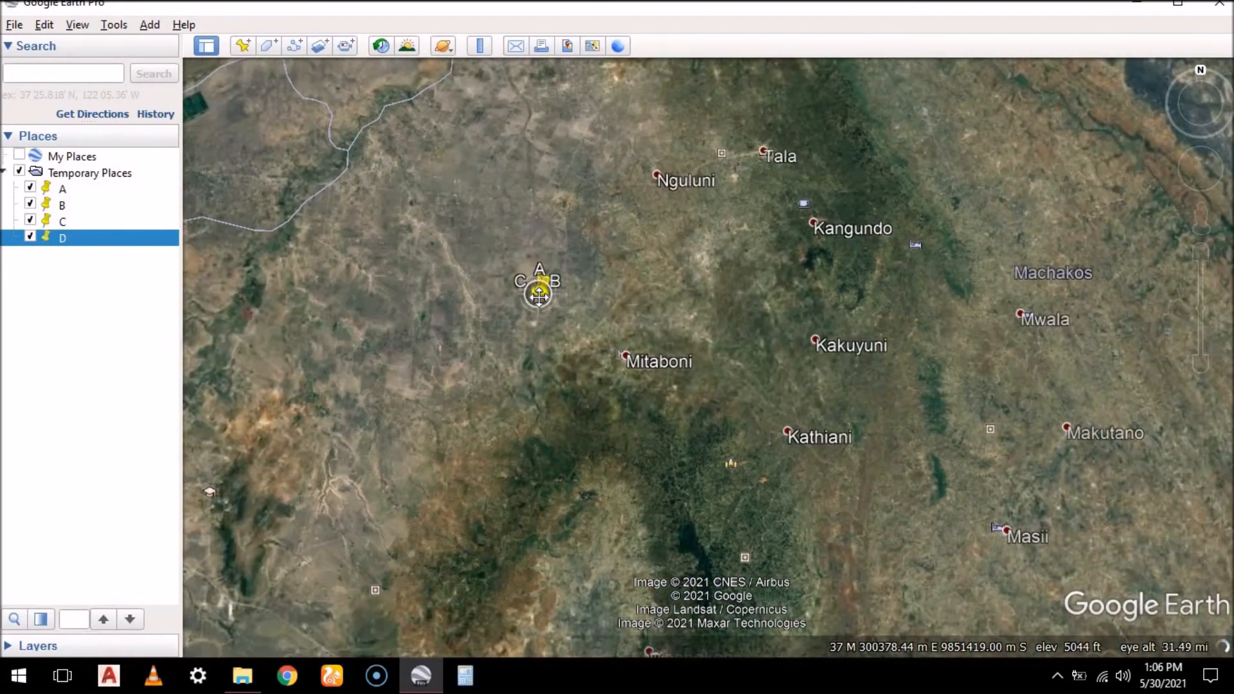
scroll(538, 295, "down", 4)
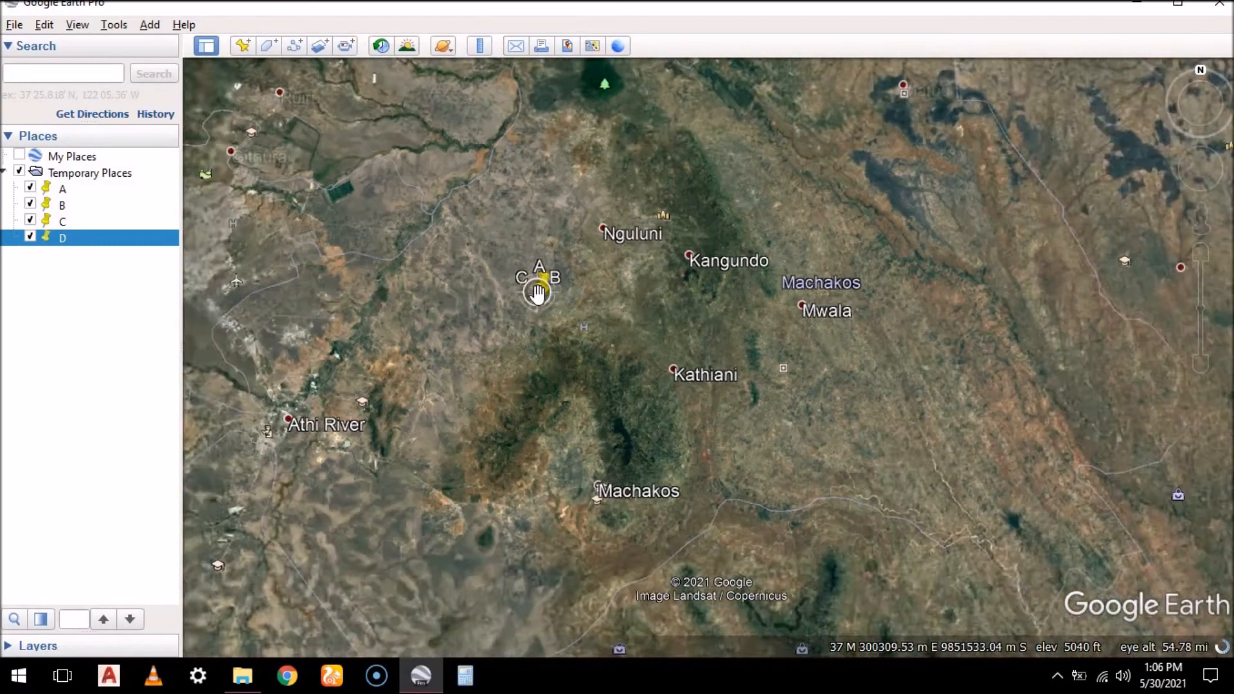
scroll(539, 297, "down", 5)
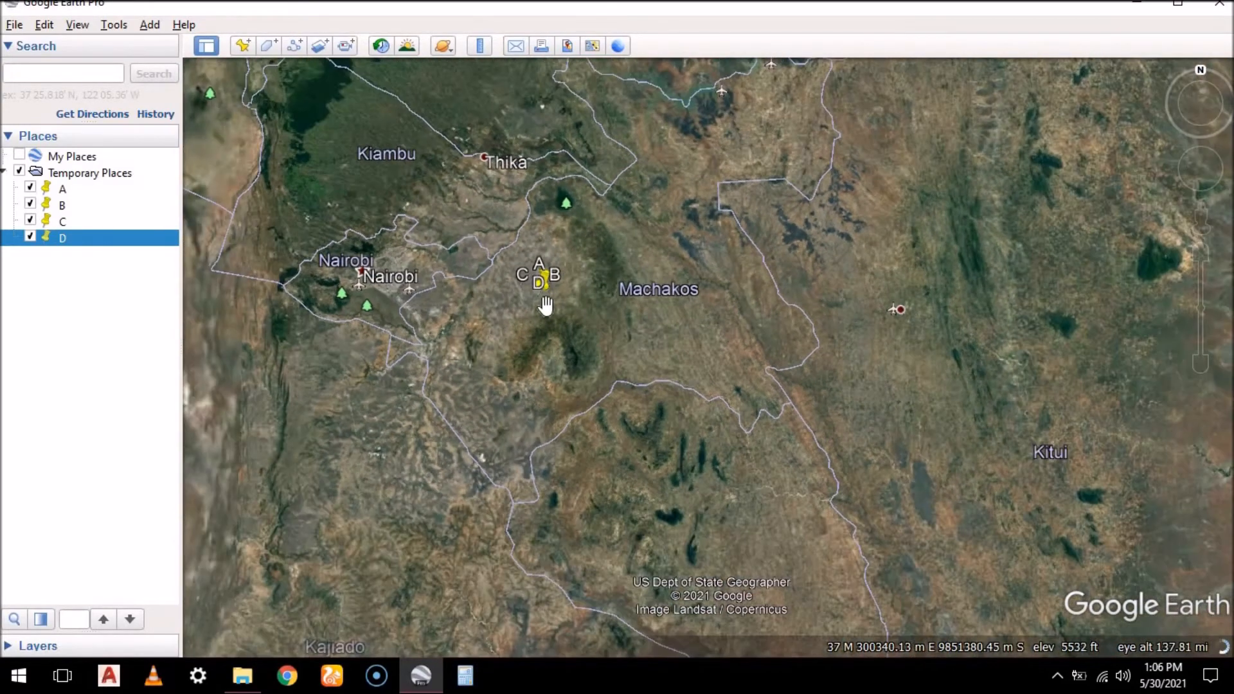
scroll(545, 302, "down", 5)
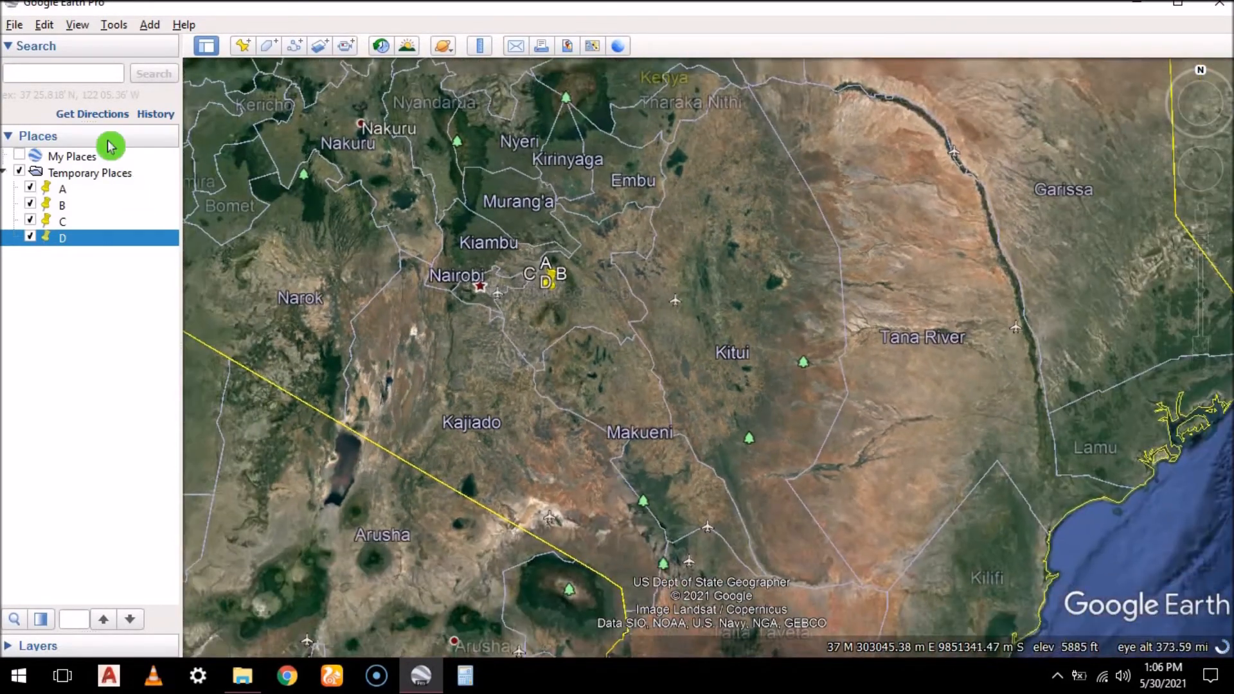
left_click(77, 25)
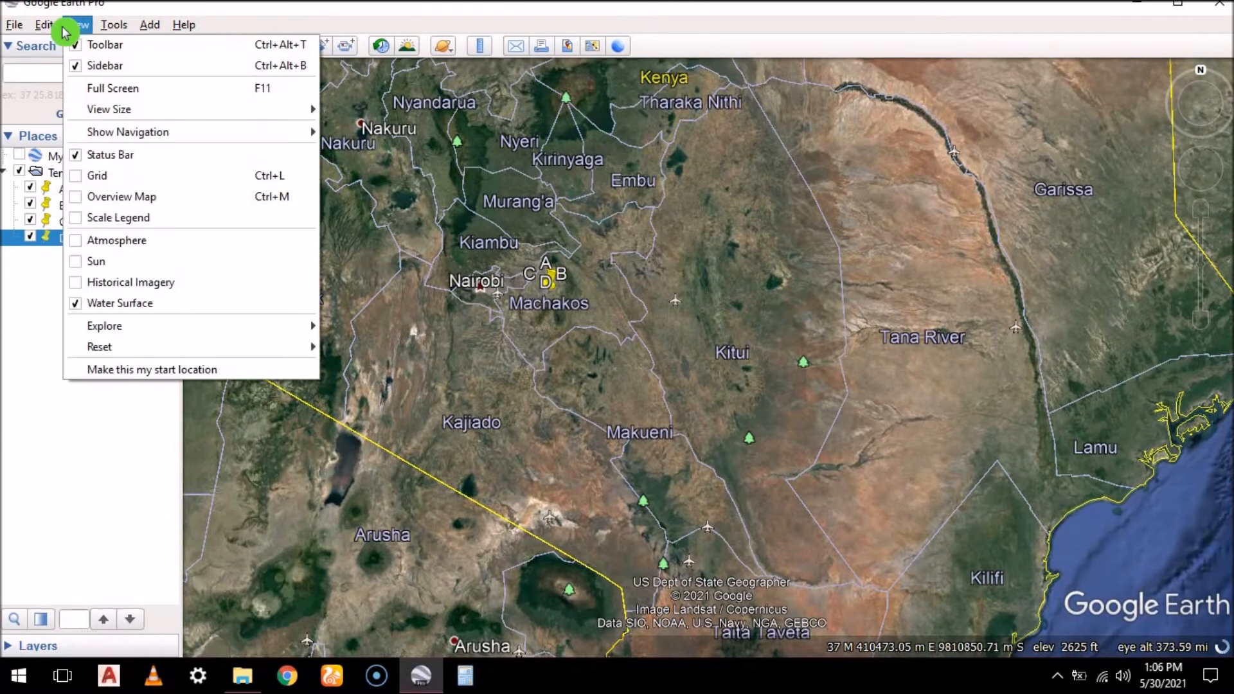
left_click(84, 176)
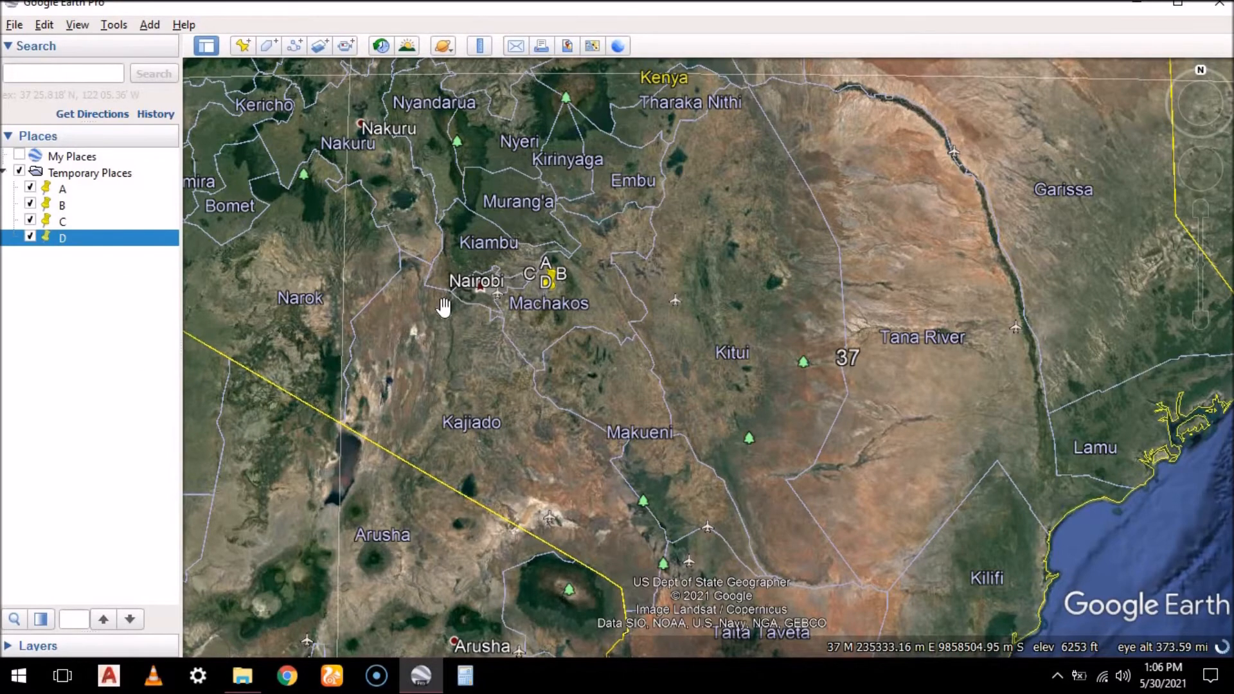
Examine the UTM grid zones across East Africa and compare placemark B's zone in its properties, leaving the placemark unchanged
scroll(443, 307, "down", 4)
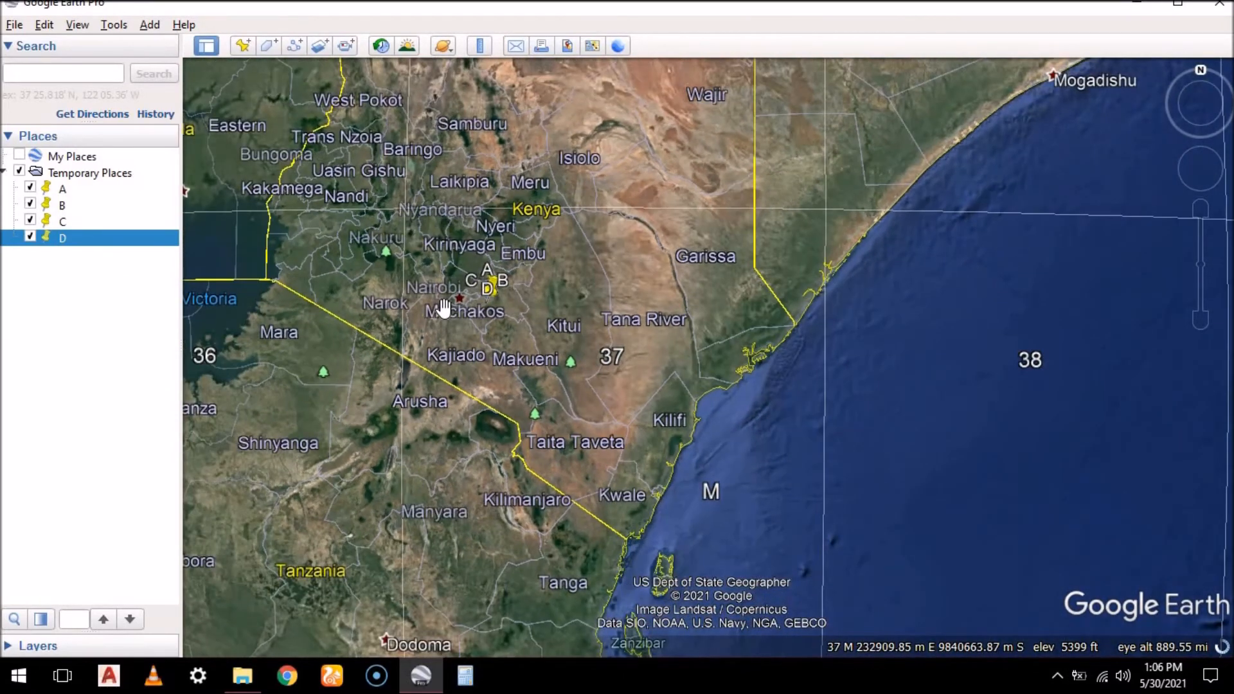
scroll(443, 308, "down", 4)
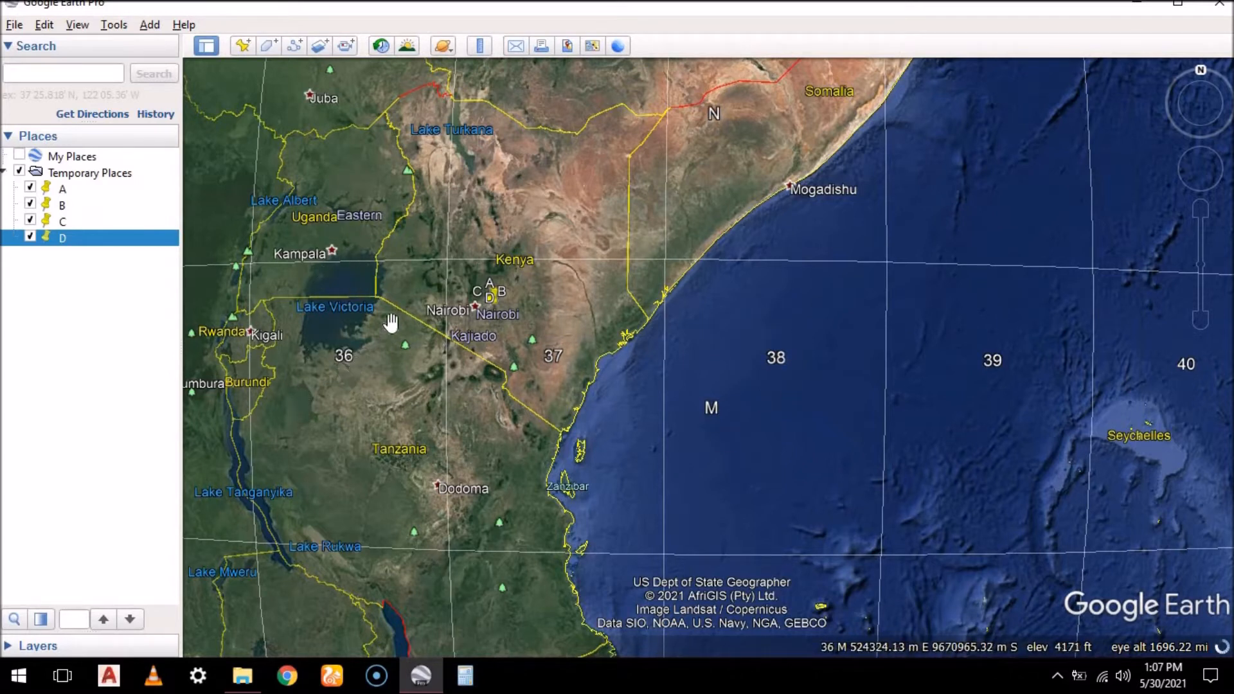
scroll(444, 380, "down", 3)
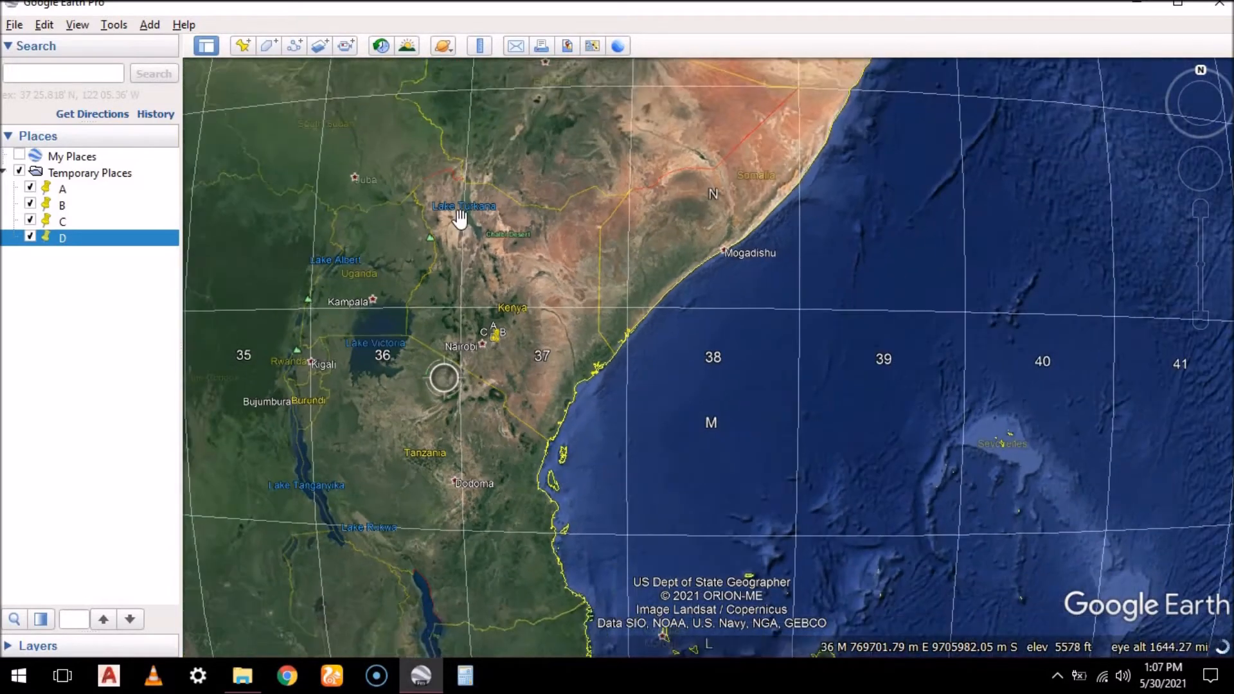
scroll(502, 313, "up", 3)
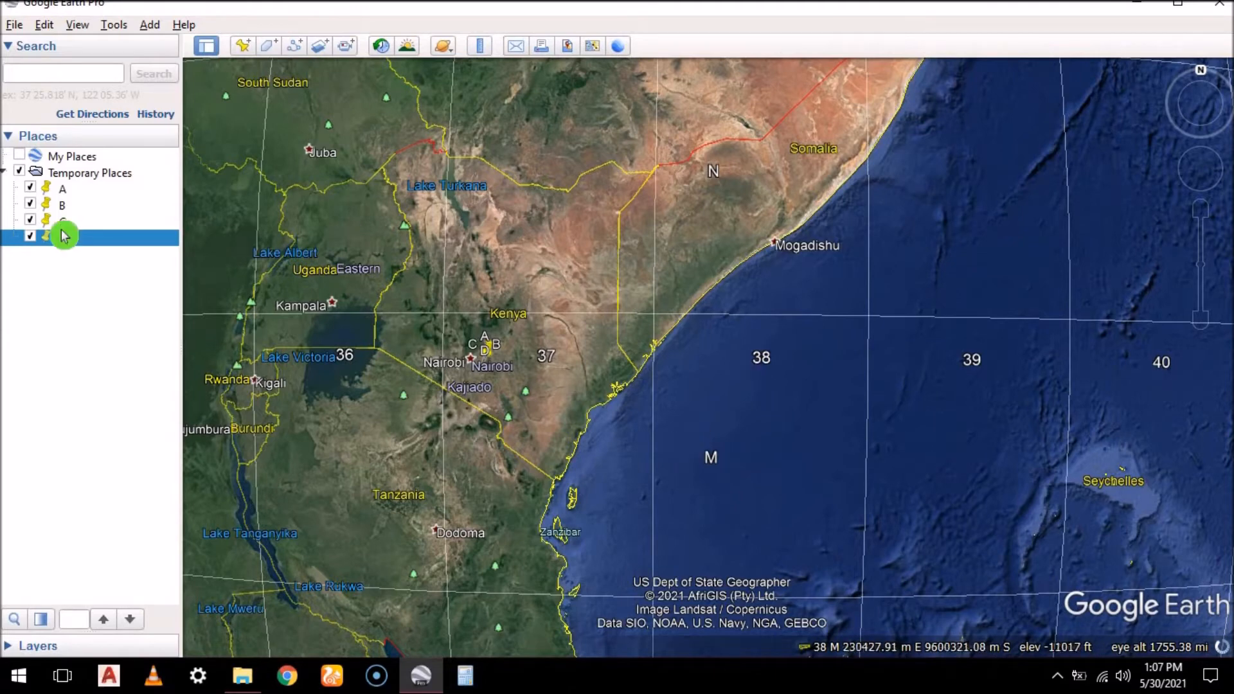
left_click(62, 208)
right_click(62, 209)
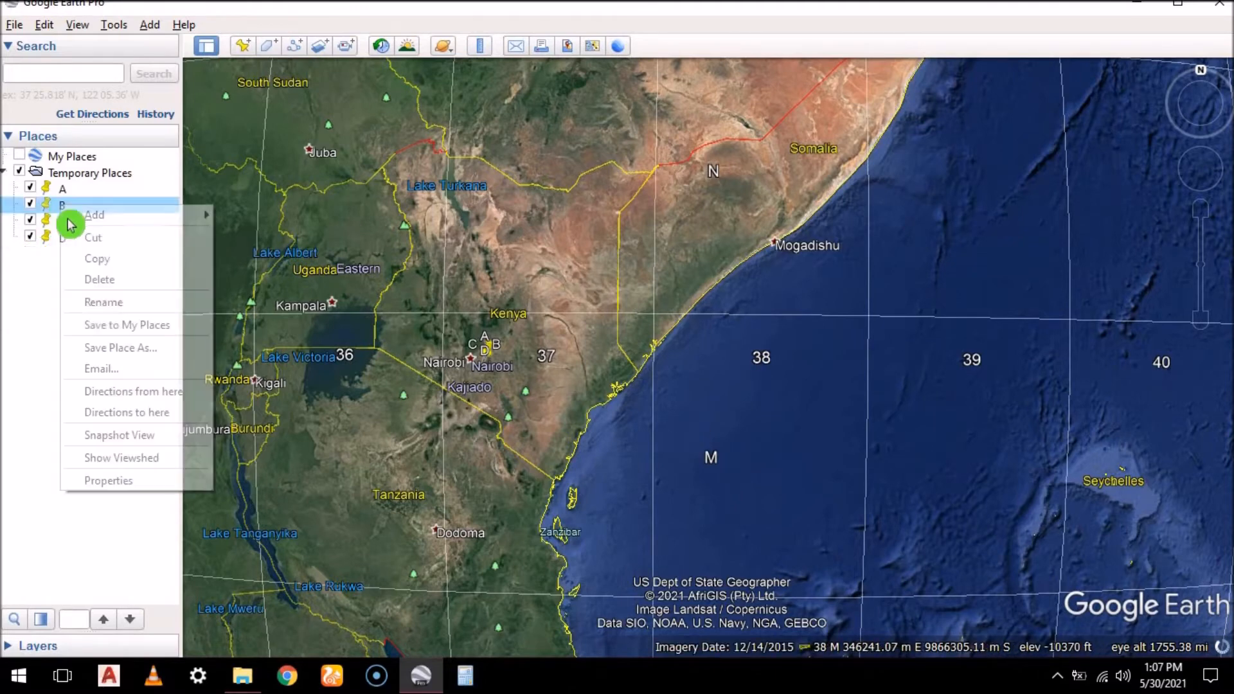
left_click(133, 479)
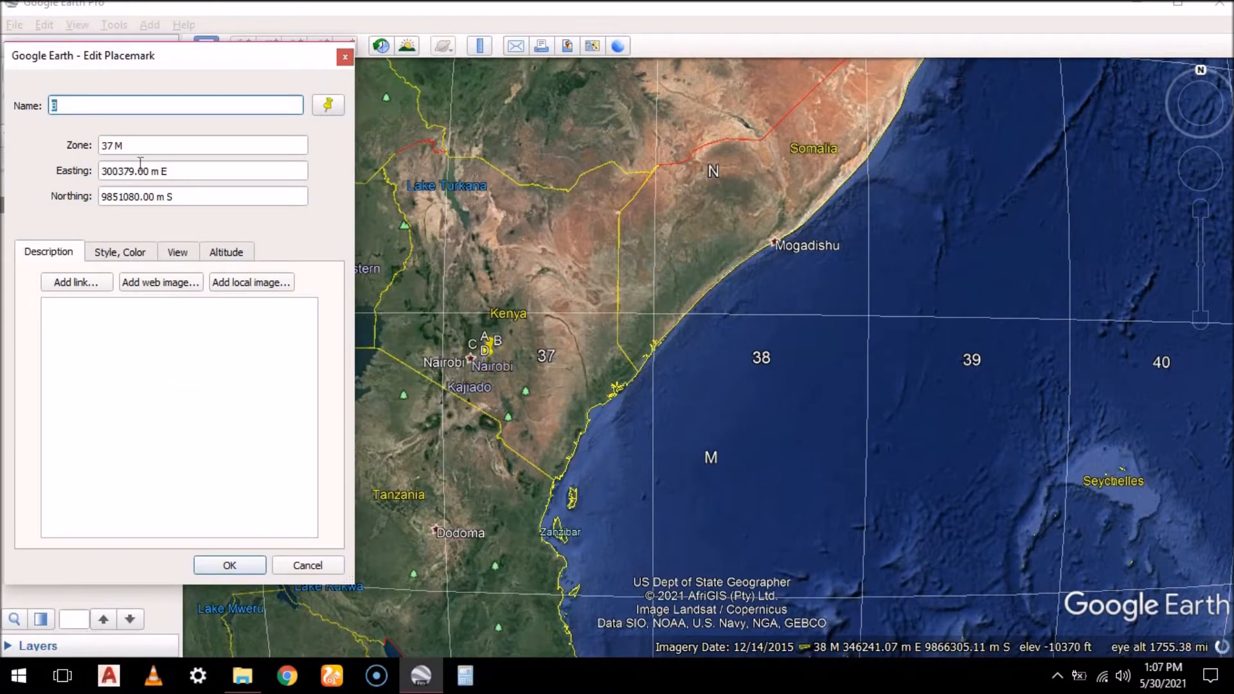
left_click(113, 146)
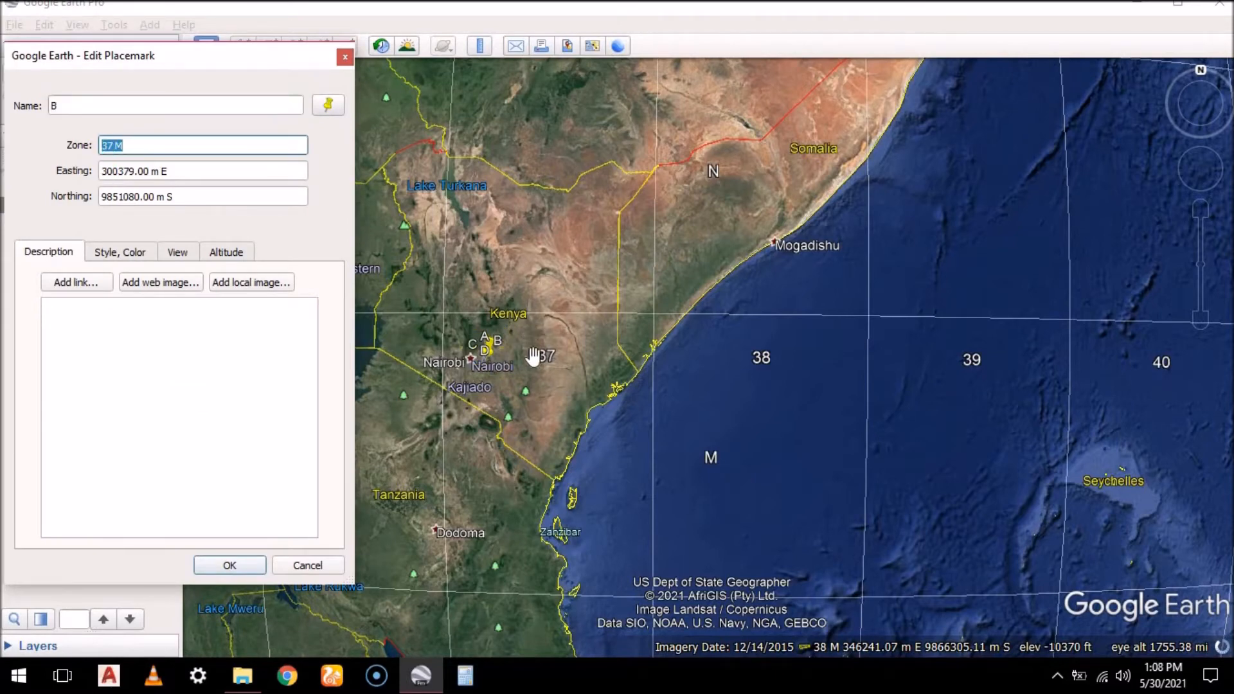
left_click(346, 57)
left_click(283, 101)
Check how the UTM zone changes by moving a trial placemark over the ocean from grid zone 38 to 39, and discard it
left_click(243, 46)
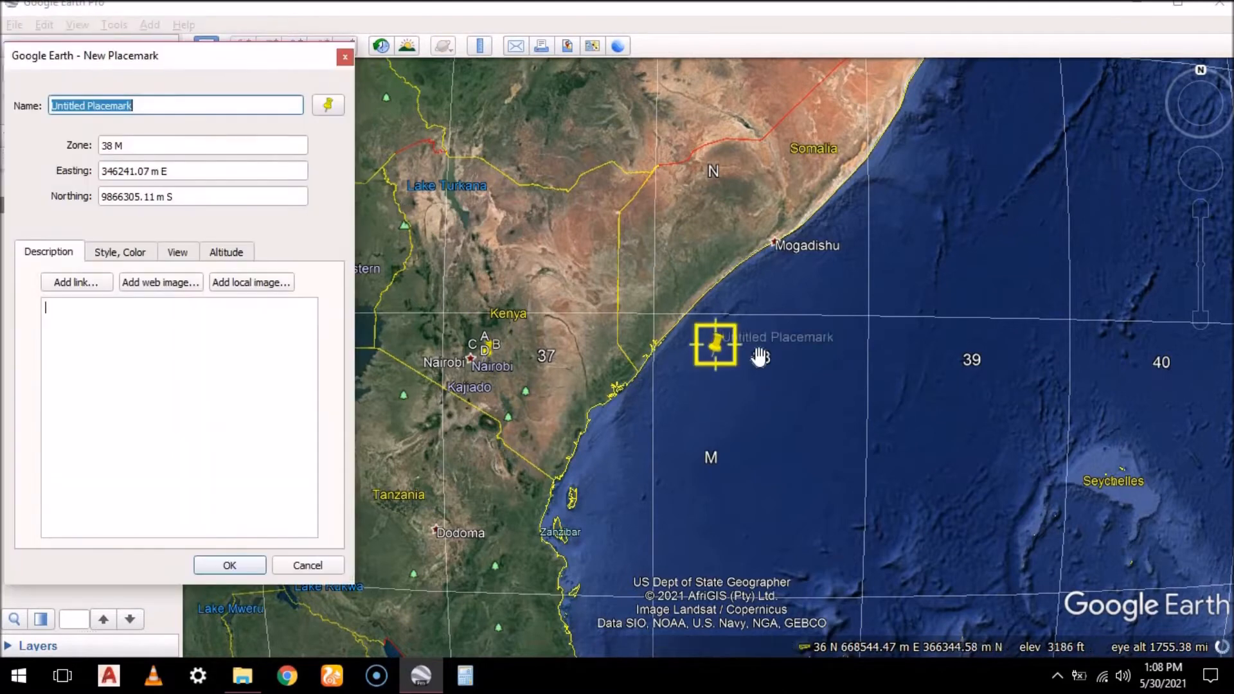
left_click_drag(721, 355, 799, 413)
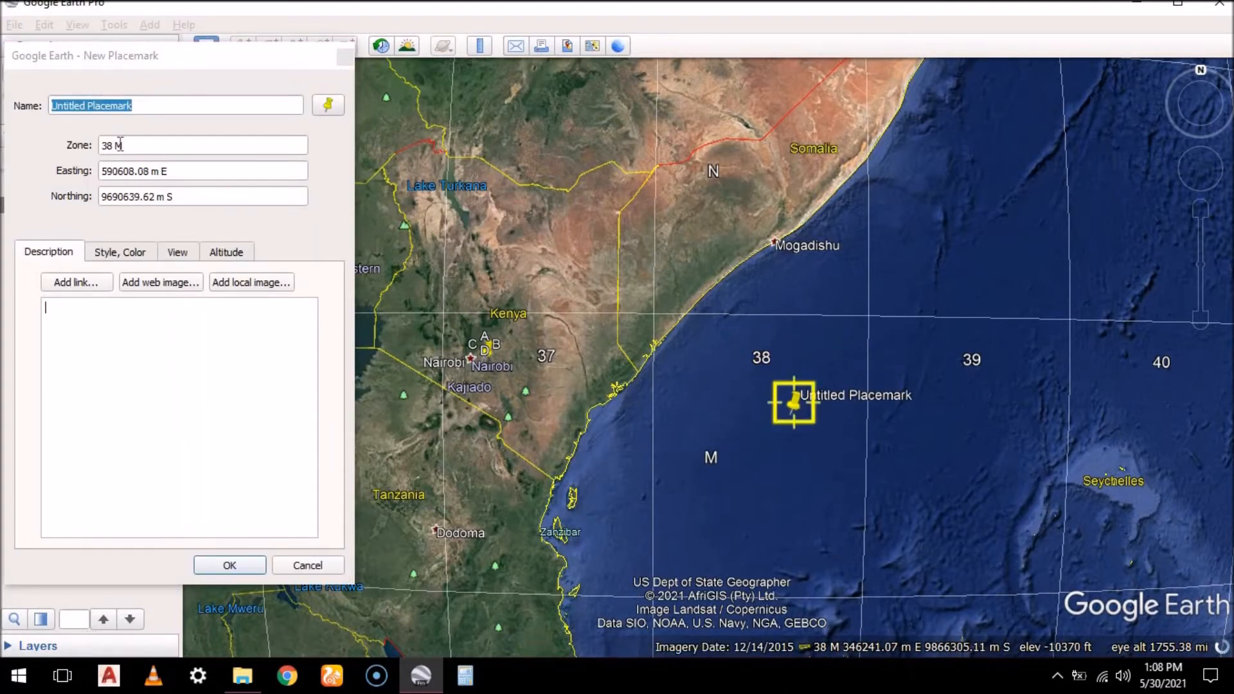
left_click_drag(881, 413, 967, 394)
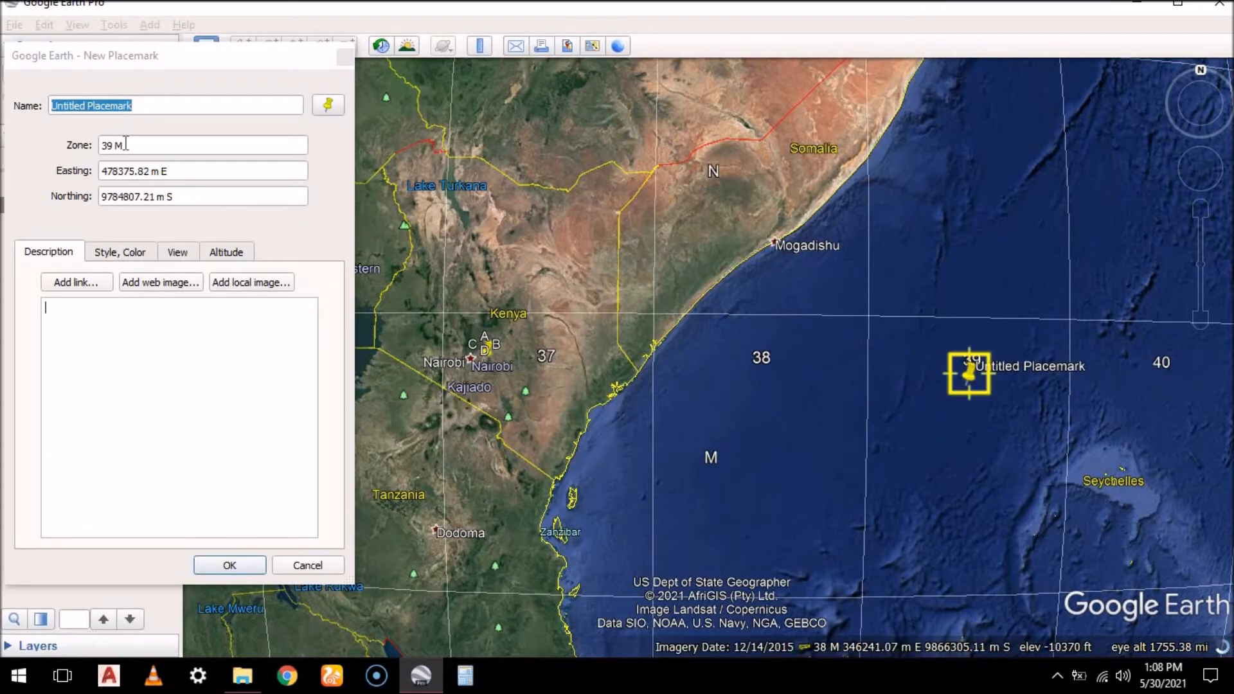
left_click(345, 57)
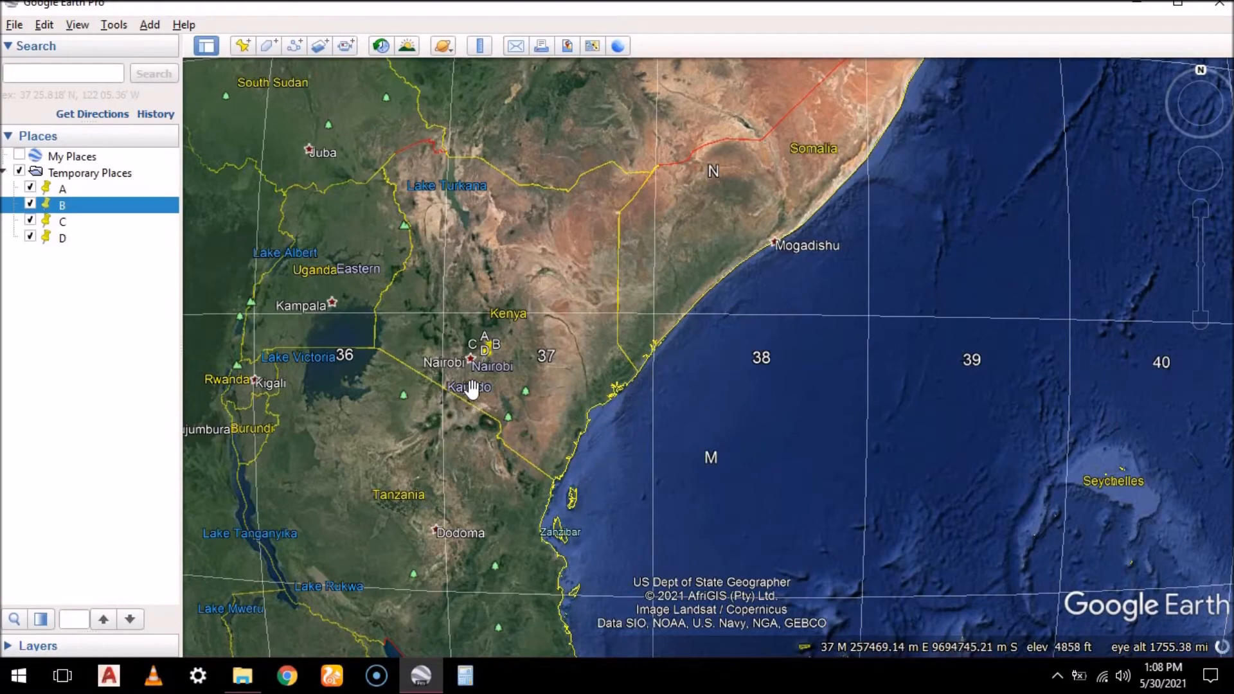
Start a new polygon at the plot block marked by placemarks A to D, keeping all four corners clear of the dialog
scroll(480, 365, "up", 5)
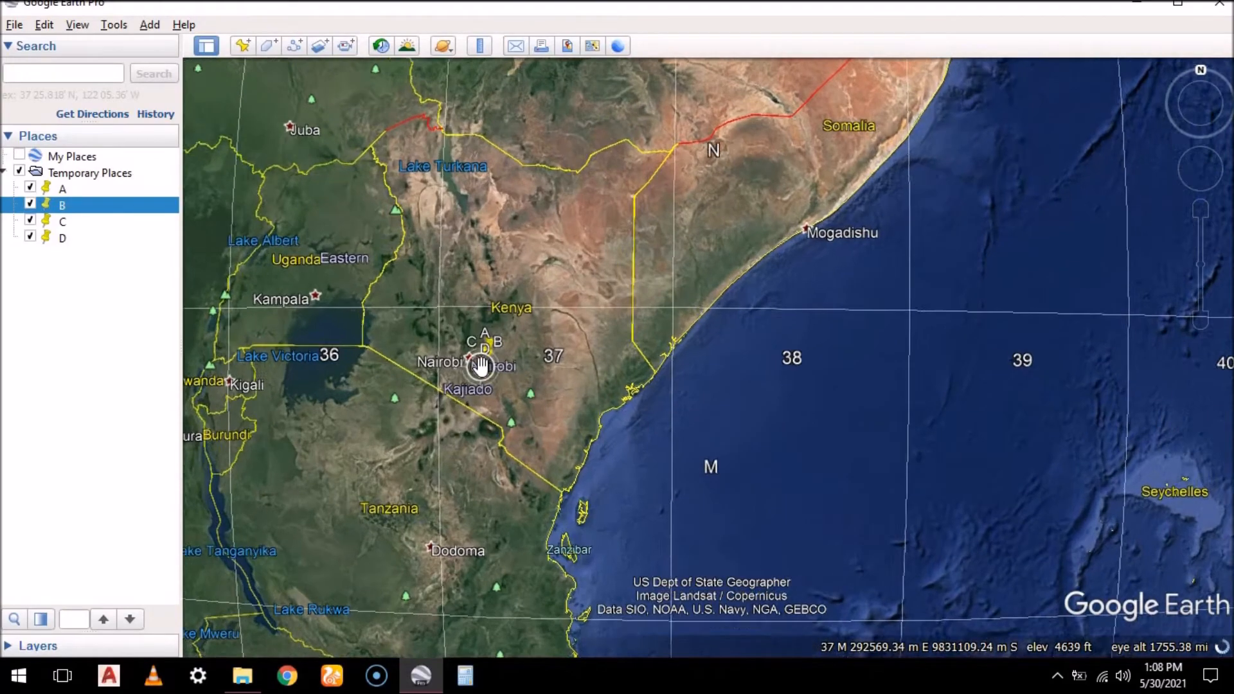
scroll(499, 341, "up", 5)
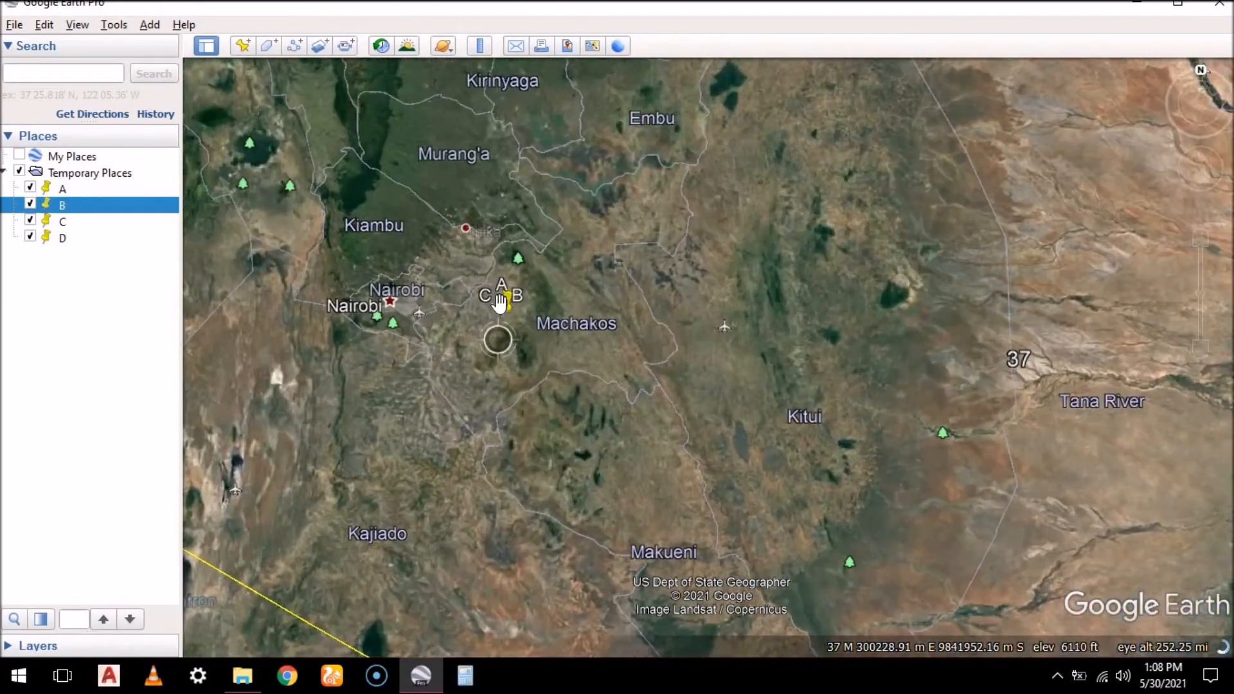
scroll(512, 301, "up", 5)
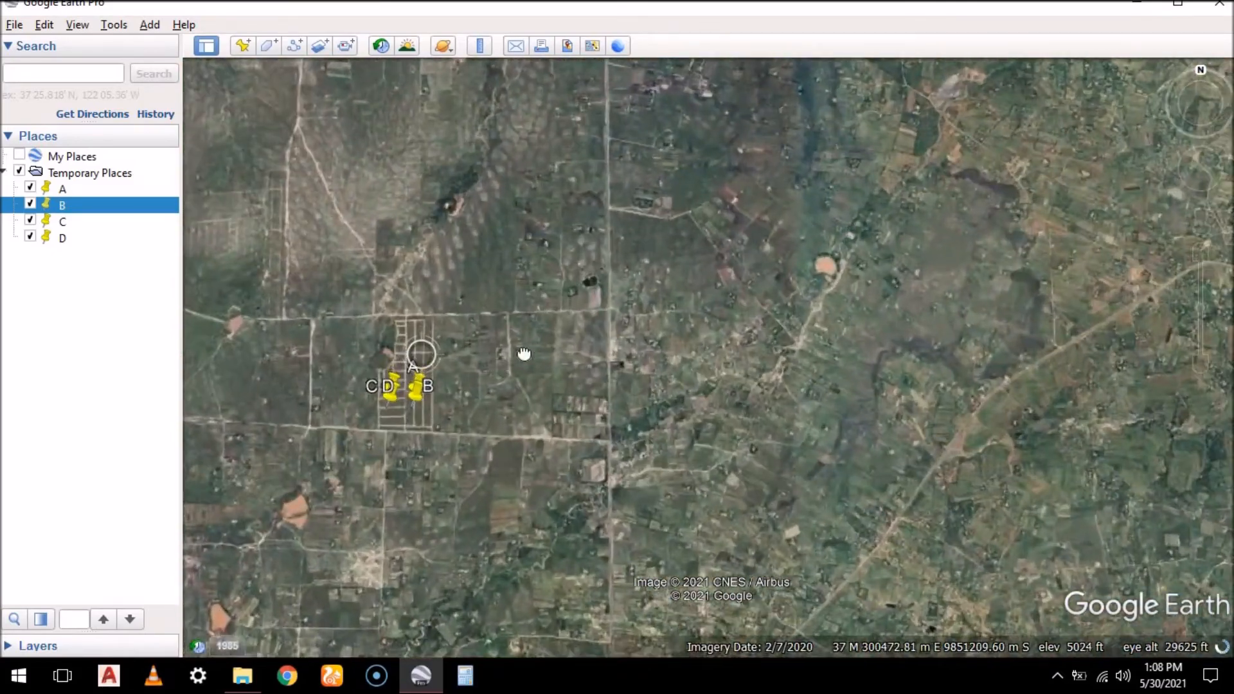
left_click_drag(524, 354, 512, 313)
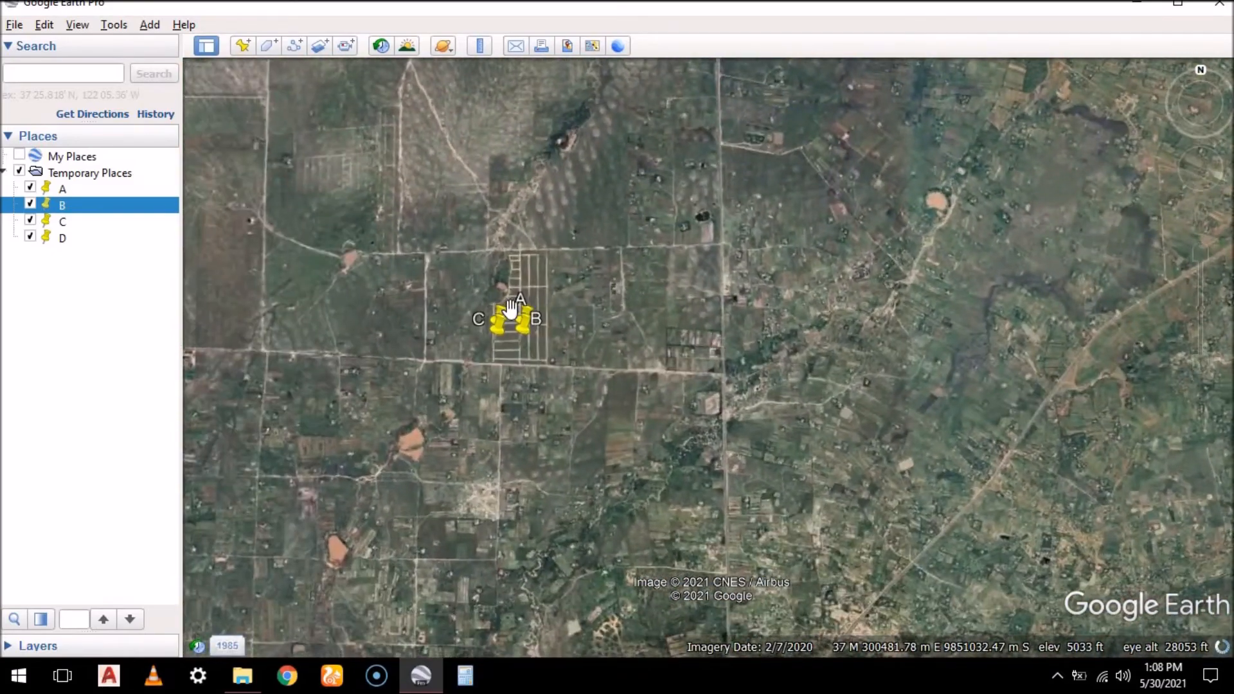
scroll(500, 353, "up", 4)
scroll(499, 378, "up", 4)
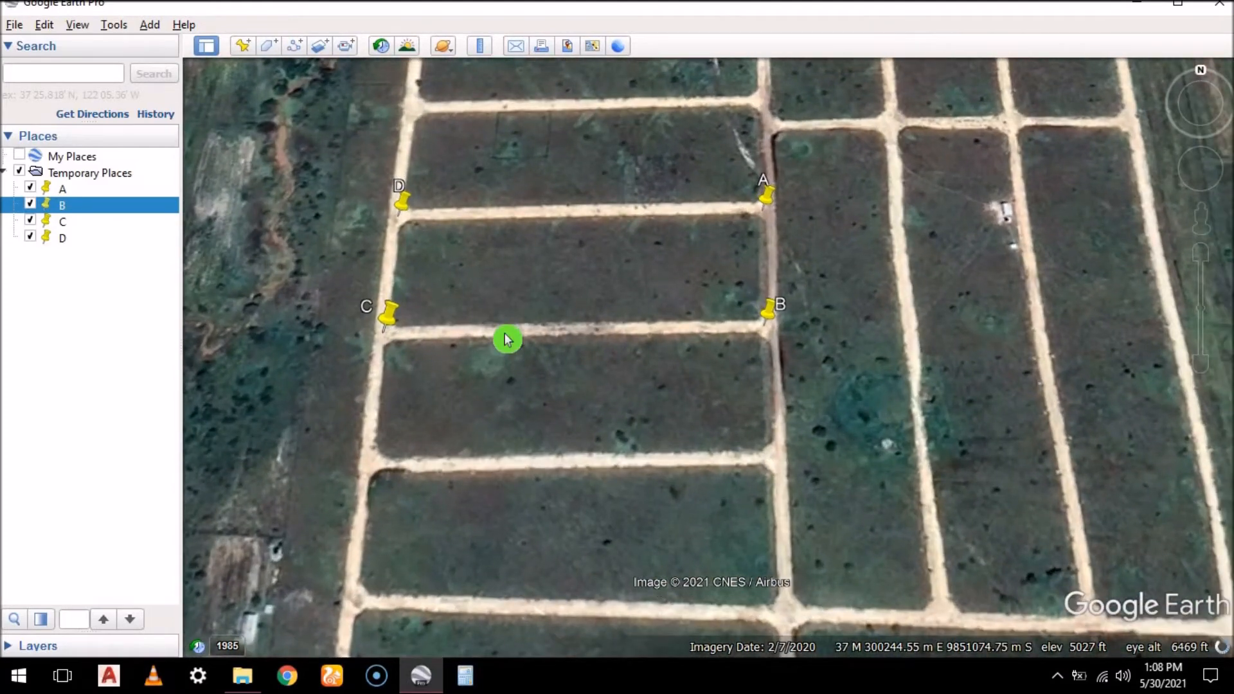
key("r")
scroll(431, 232, "up", 2)
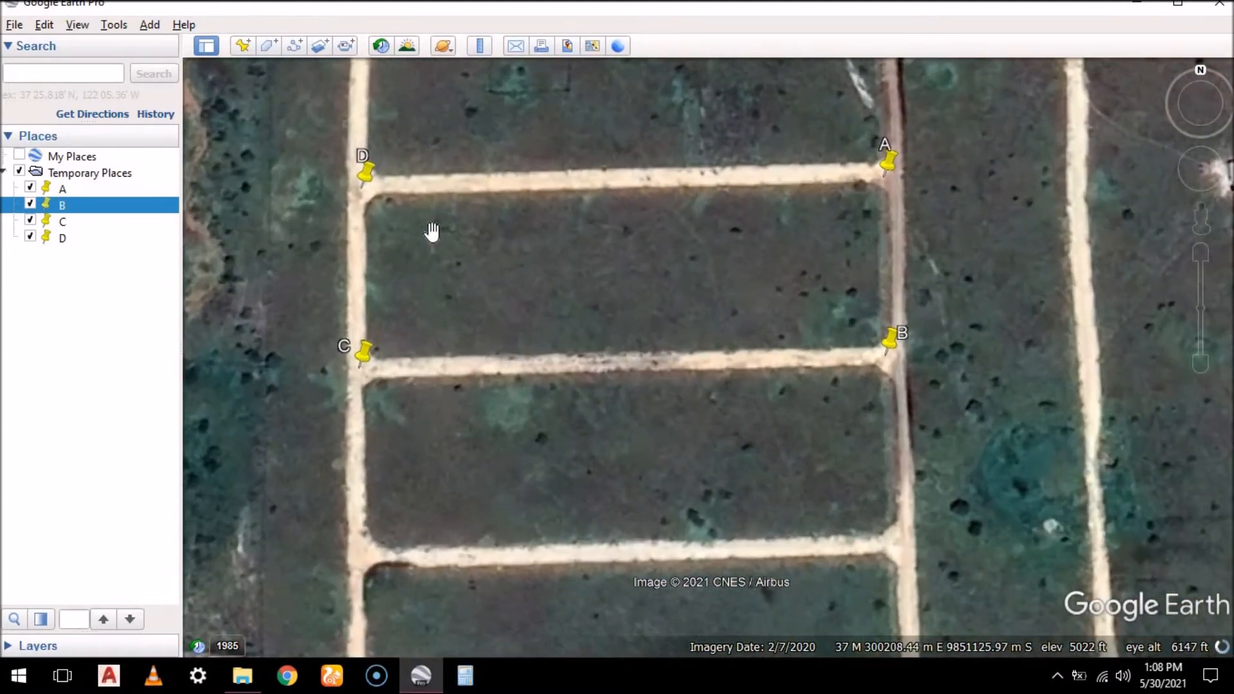
scroll(561, 326, "up", 1)
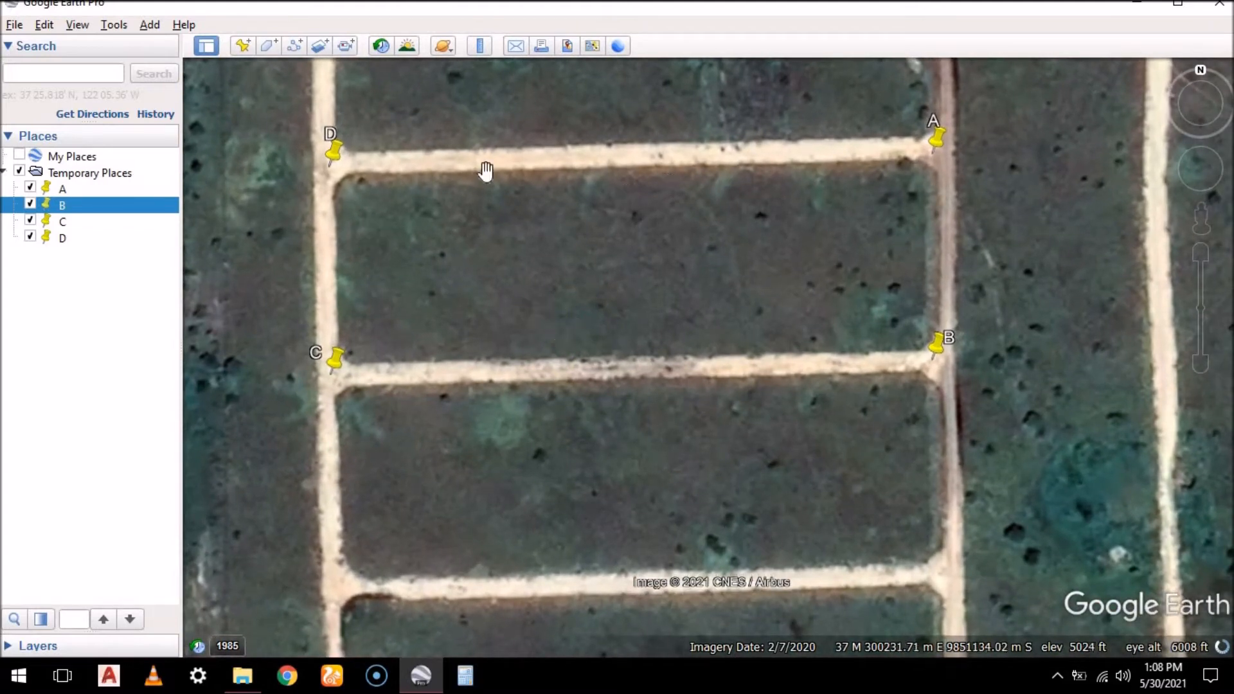
left_click(272, 45)
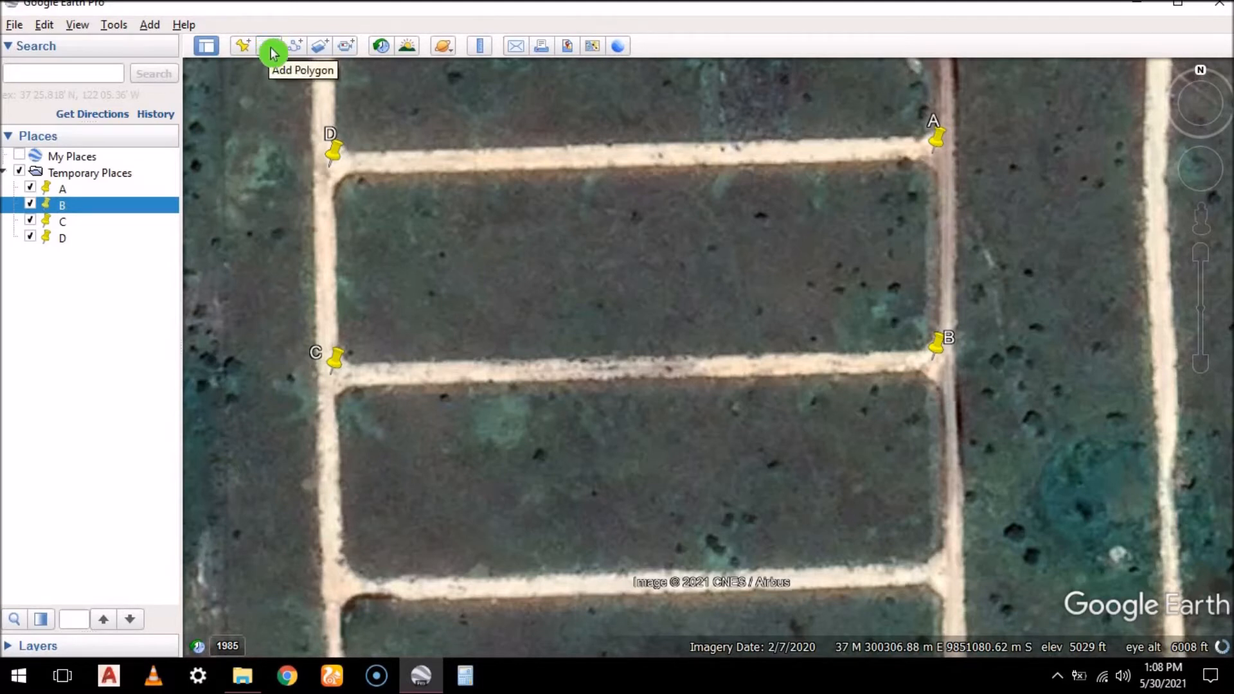
left_click(267, 45)
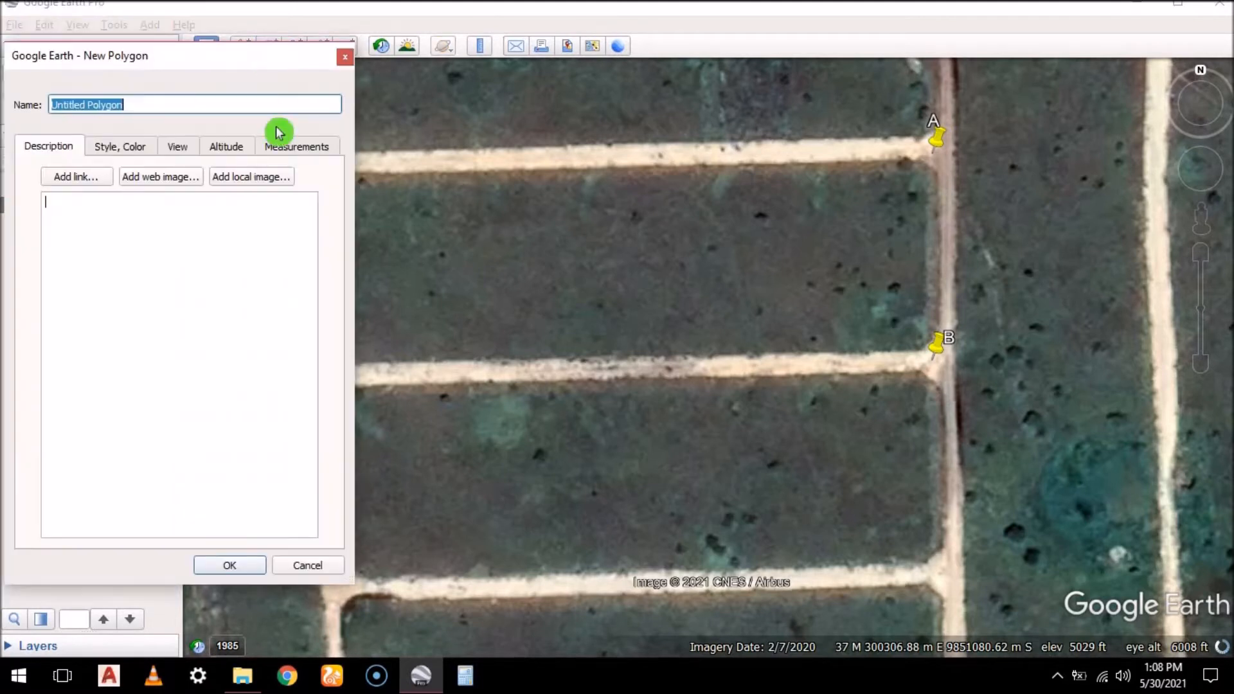
left_click(58, 178)
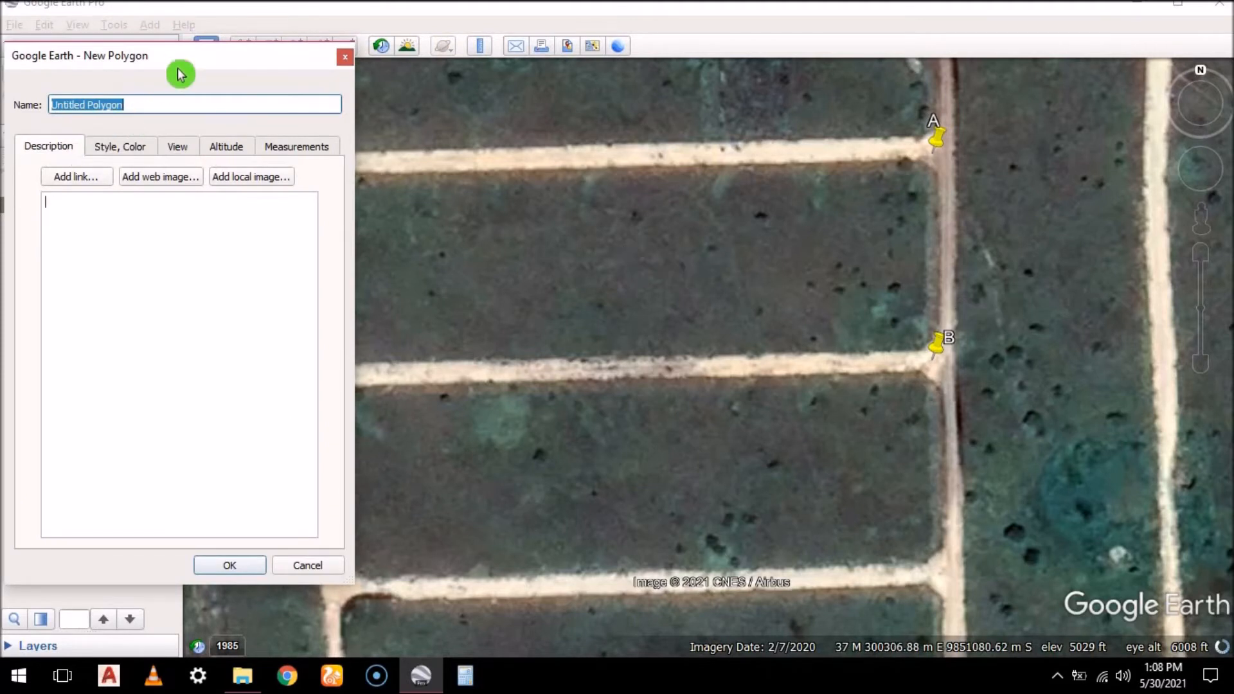
left_click_drag(193, 61, 159, 94)
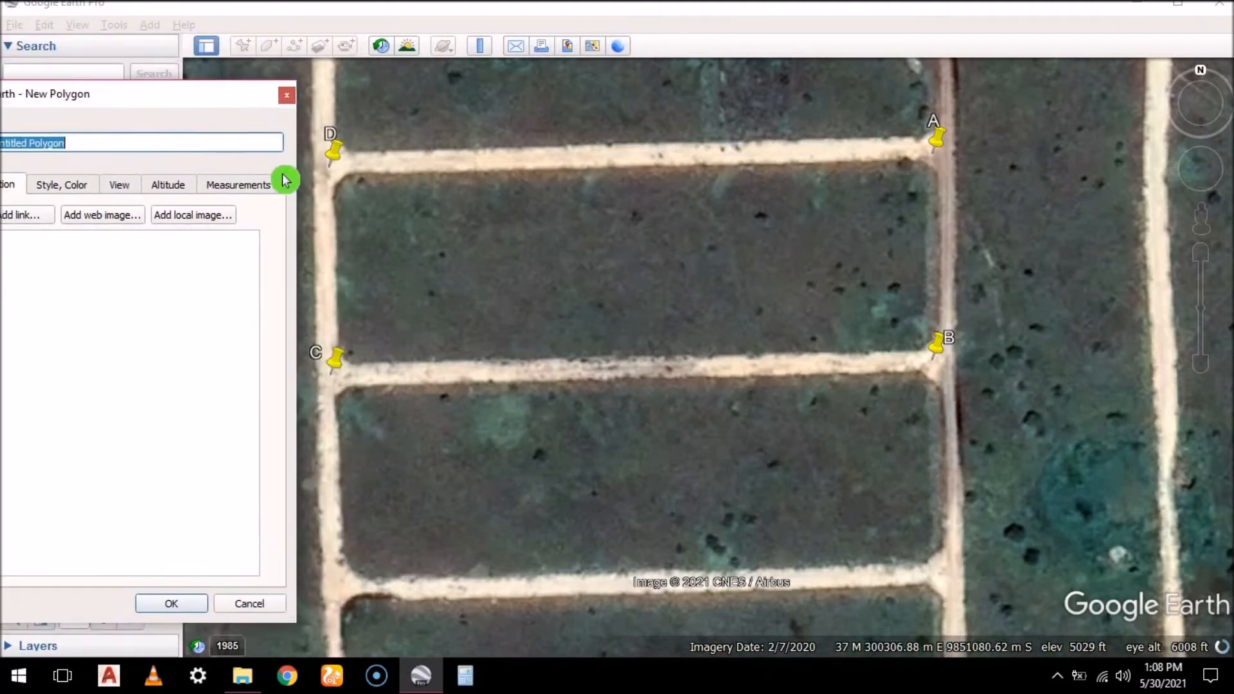
Outline the plot block with polygon vertices at placemarks D, A, B and C
scroll(328, 172, "up", 2)
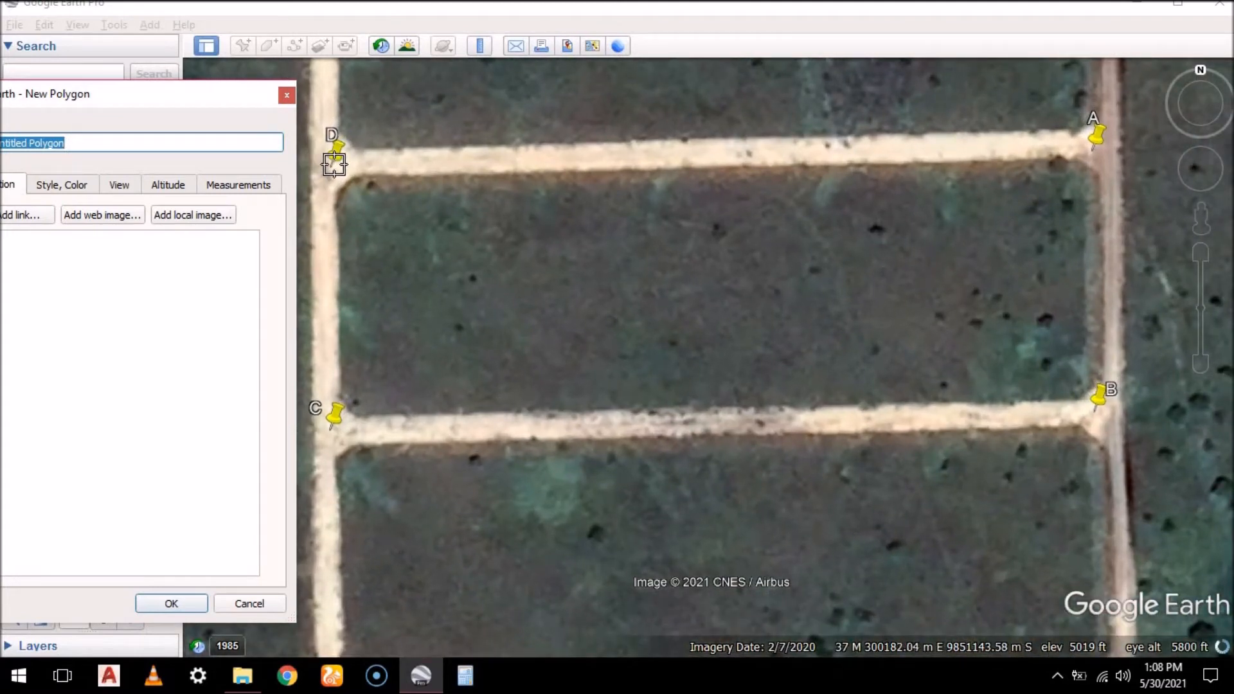
left_click(335, 165)
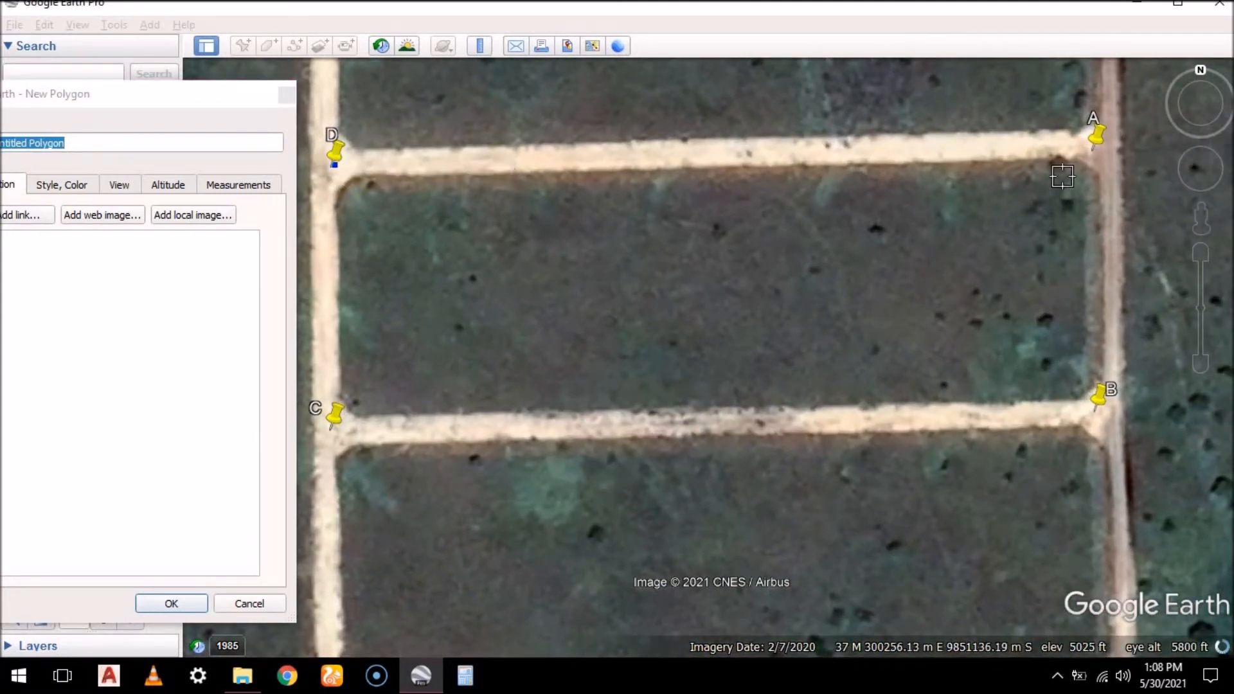
left_click(1095, 148)
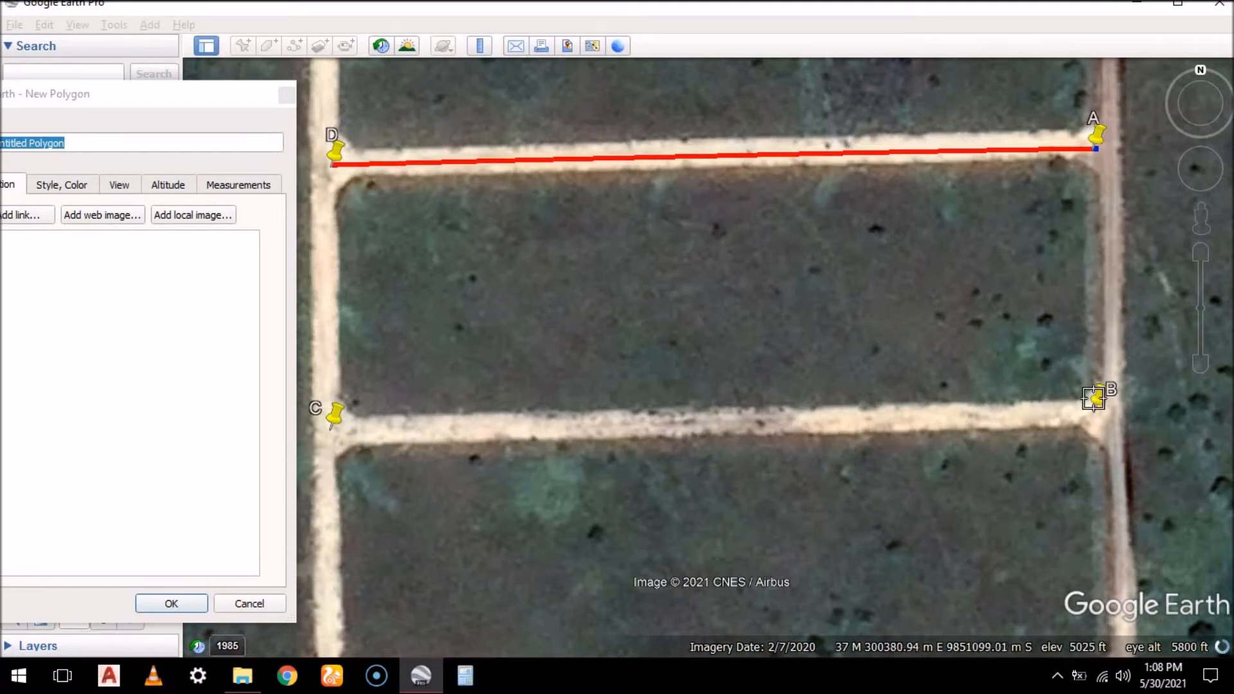
left_click(1096, 410)
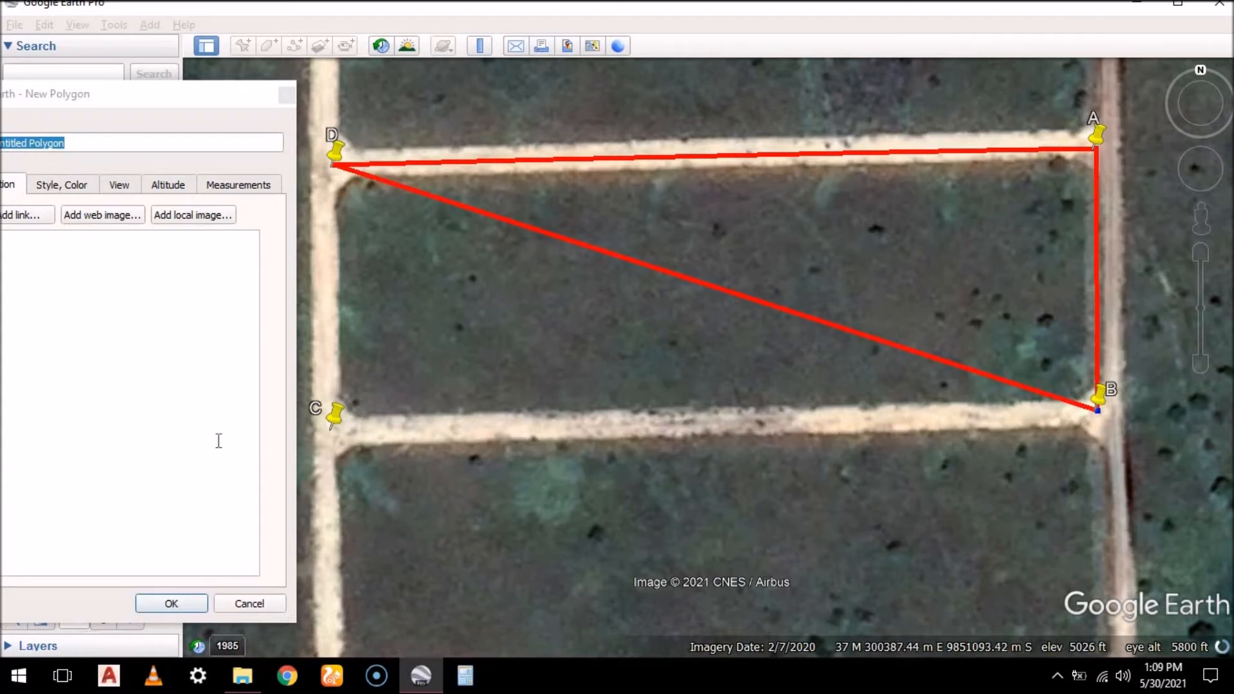
left_click(338, 426)
left_click_drag(336, 430, 332, 428)
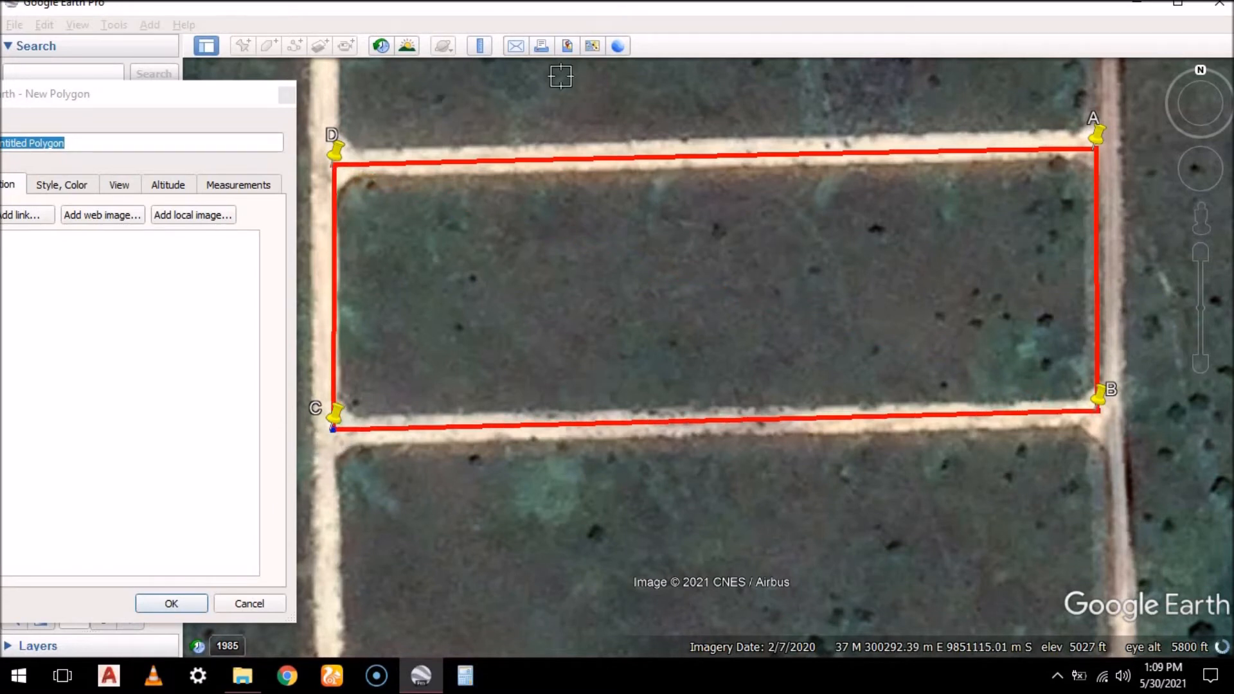
scroll(967, 186, "down", 3)
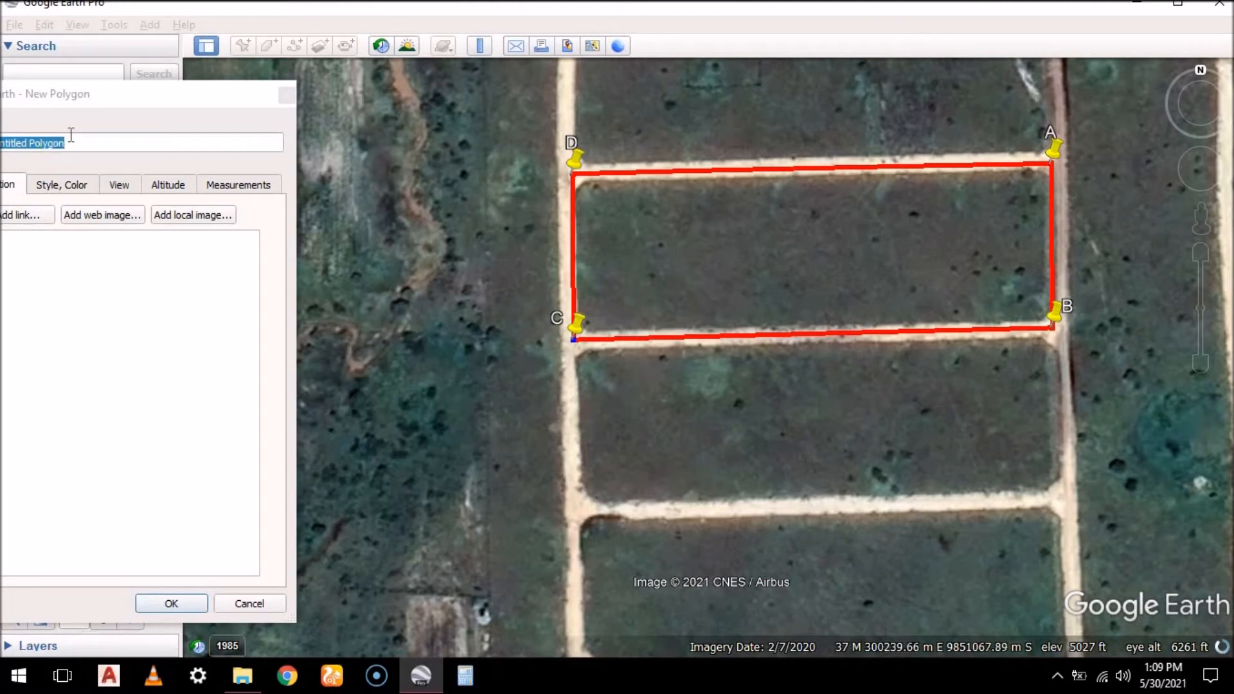
Set the polygon's line color to magenta #aa007f
left_click_drag(145, 99, 268, 72)
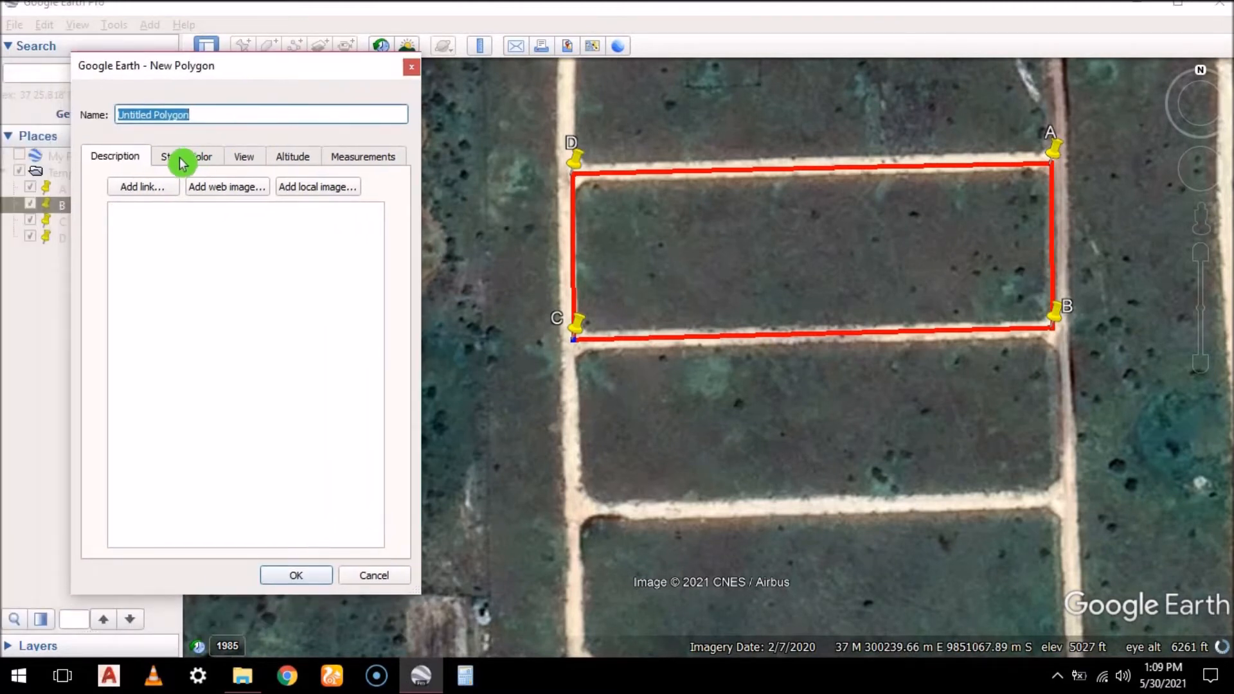
left_click(180, 162)
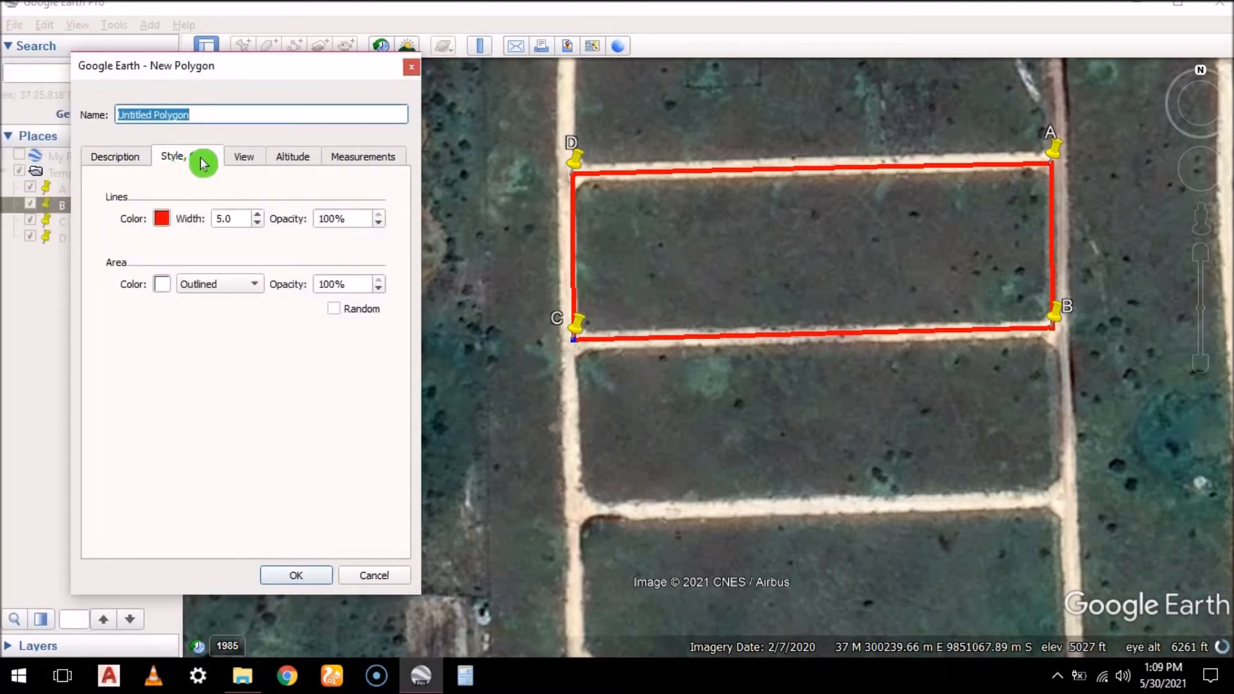
left_click(162, 220)
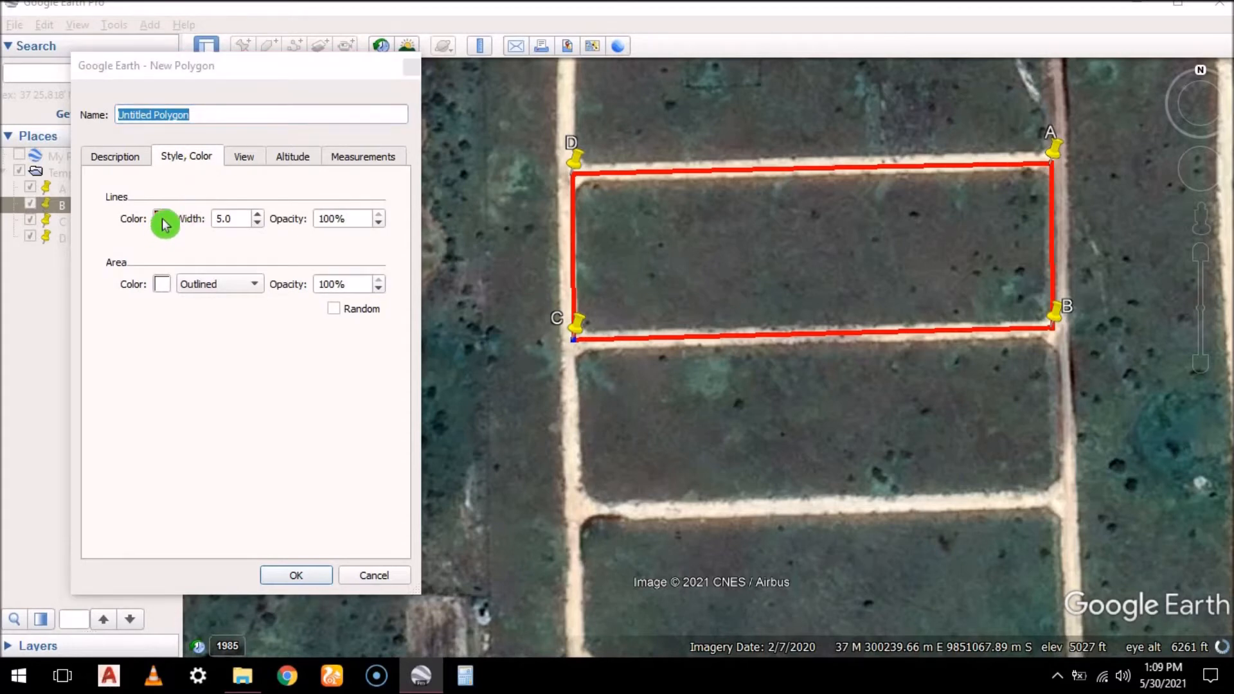
left_click(56, 204)
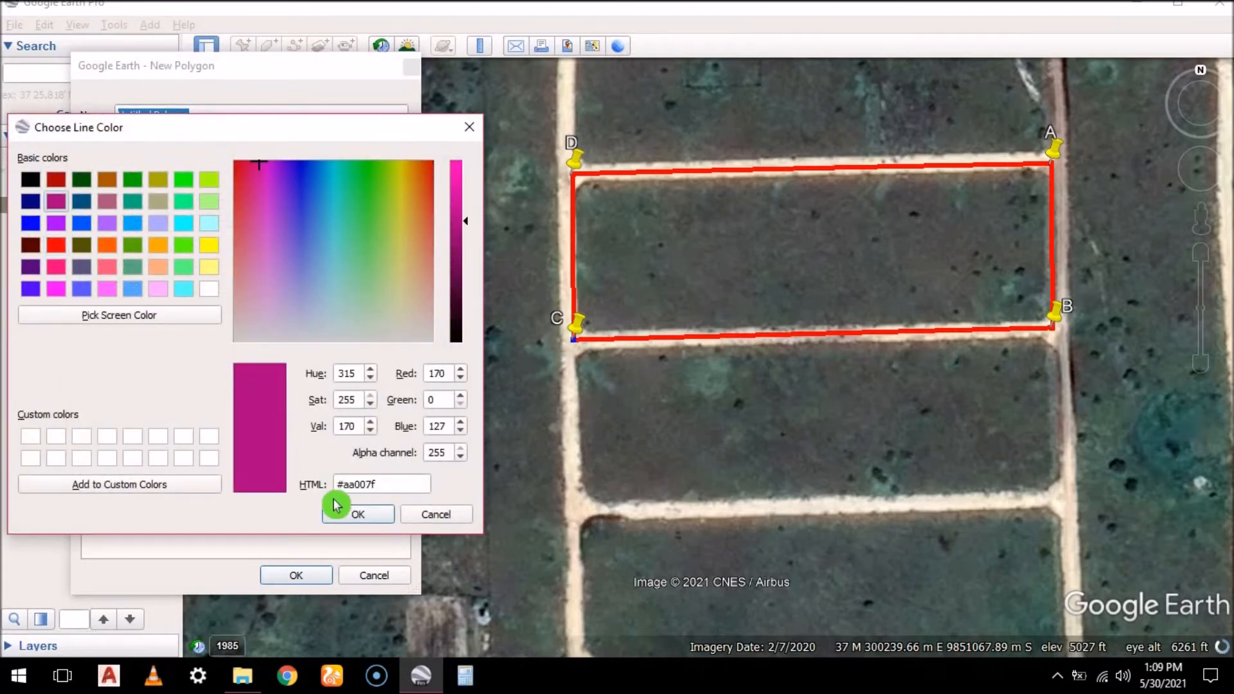
left_click(355, 515)
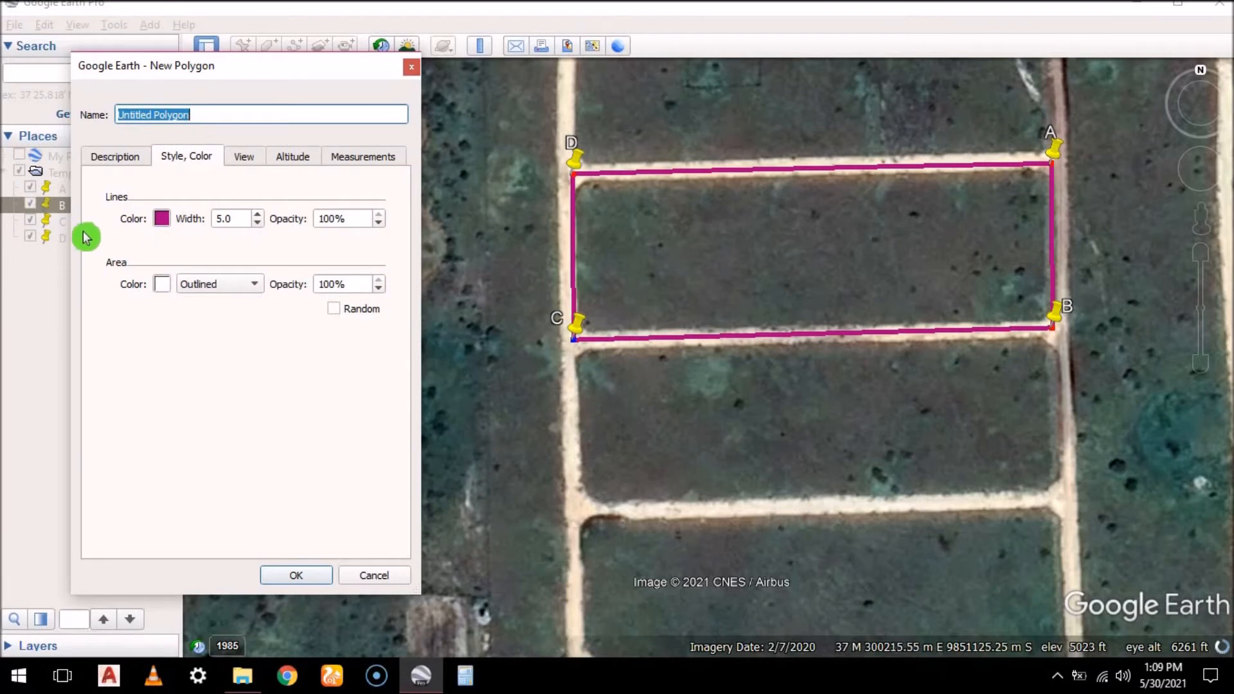
Change the polygon's line color to bright red
left_click(162, 220)
left_click(56, 245)
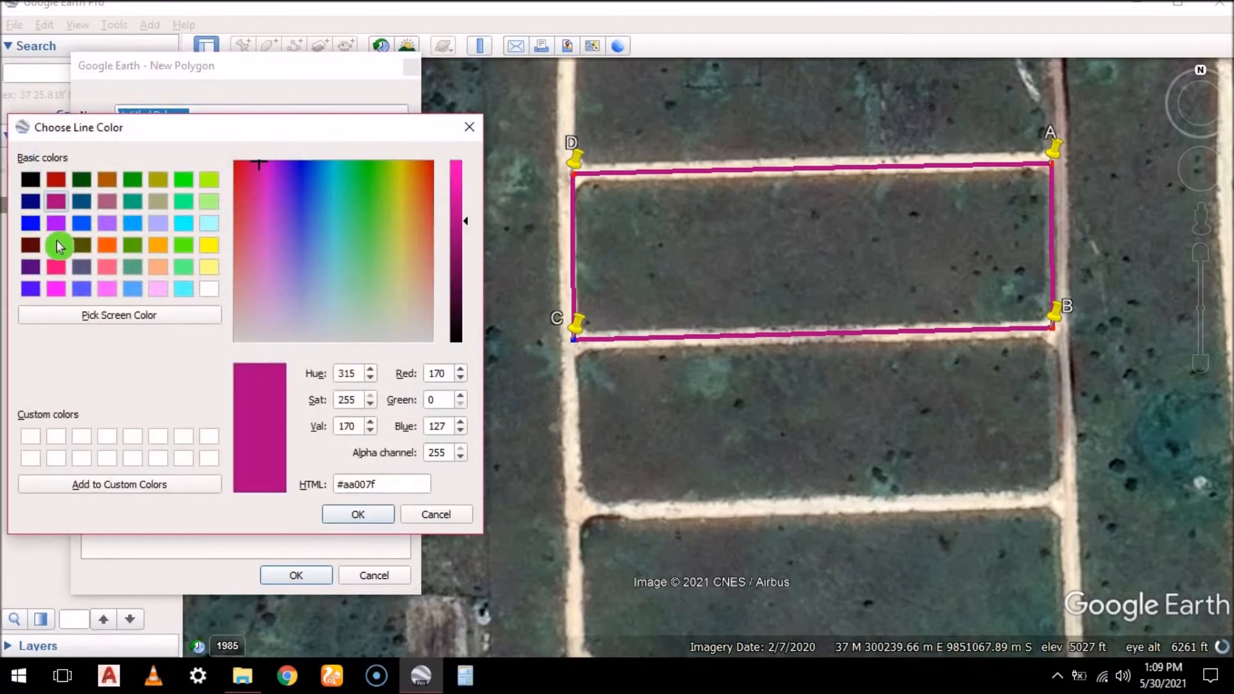
left_click(359, 513)
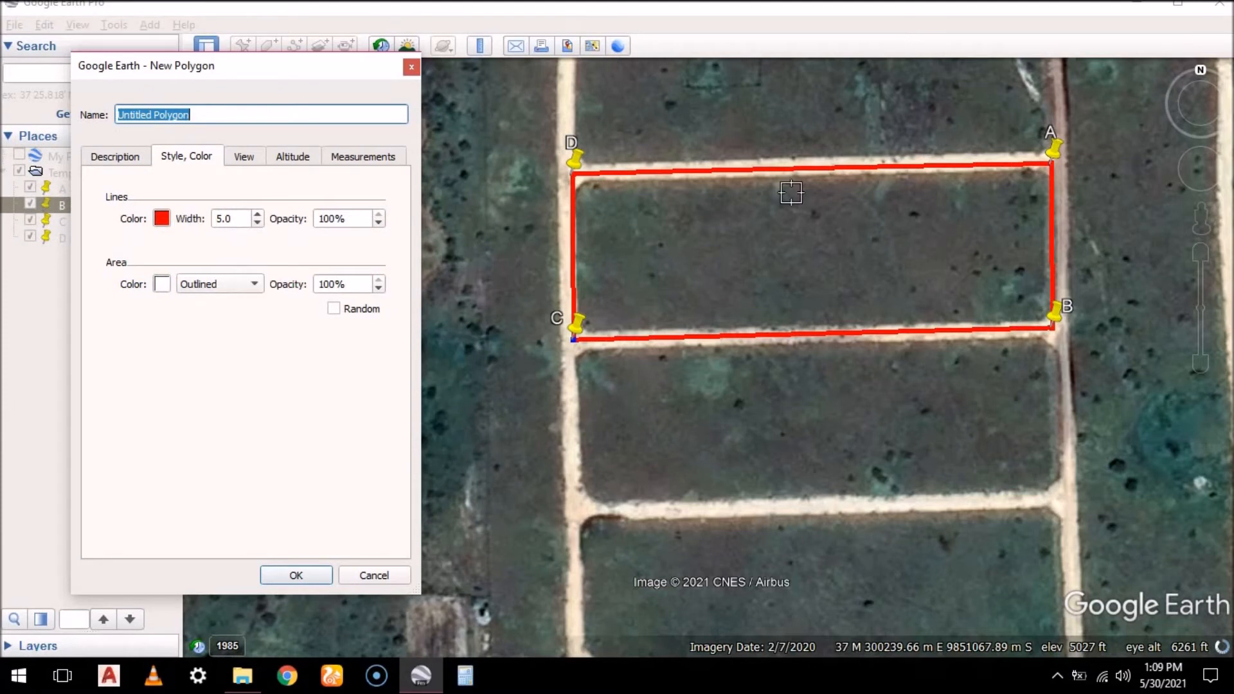
Try the Filled+Outlined area style on the polygon and switch it back to Outlined
left_click(252, 285)
left_click(223, 304)
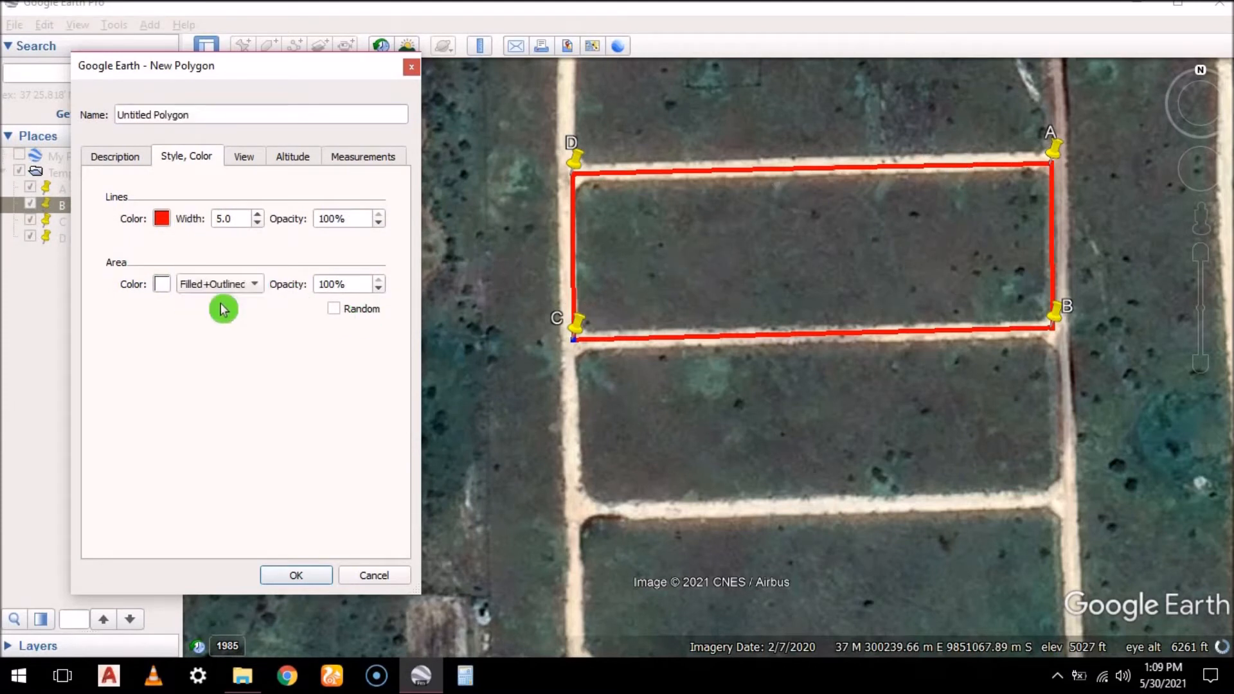
left_click(259, 290)
left_click(234, 268)
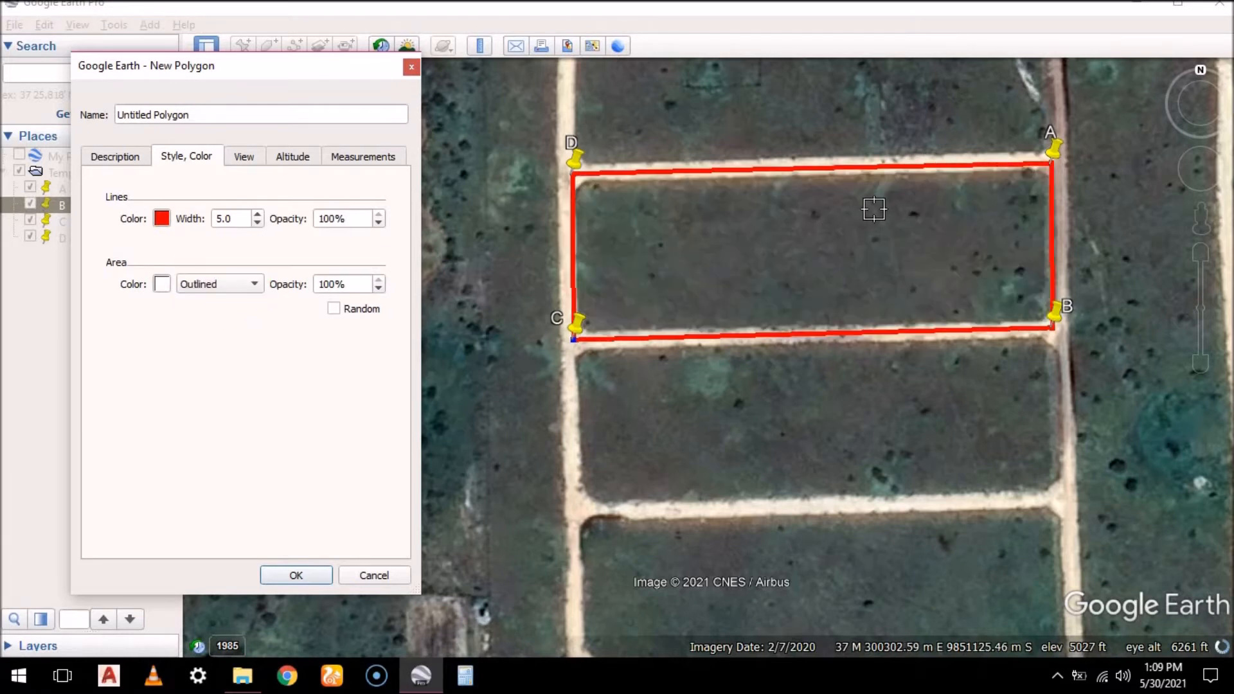
Check the polygon's perimeter in meters and its area in acres, square meters and hectares
scroll(874, 209, "up", 2)
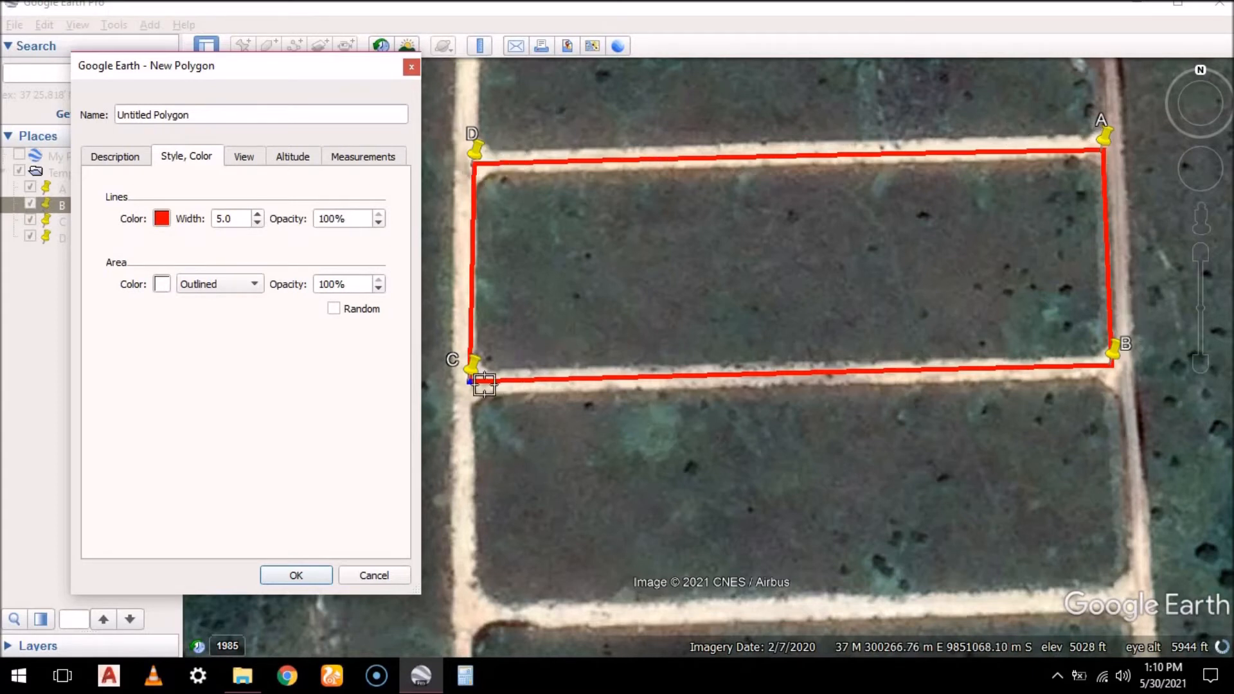
left_click(366, 161)
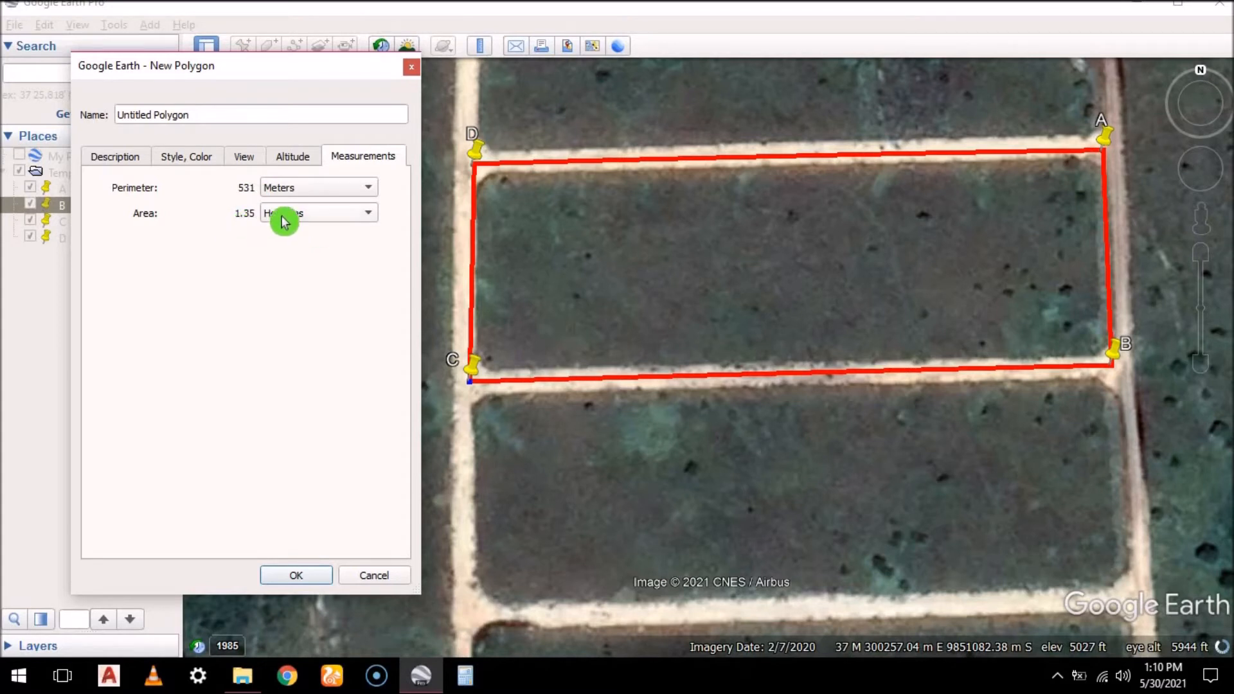
left_click(369, 215)
key("Return")
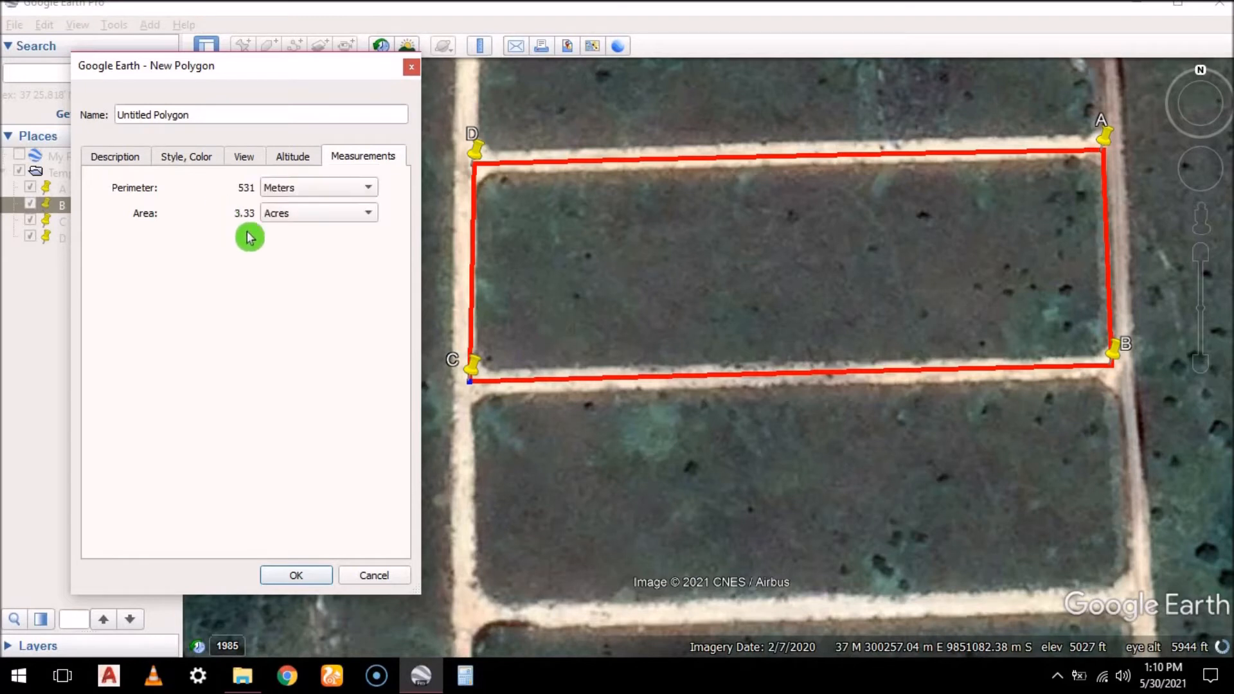
left_click(369, 214)
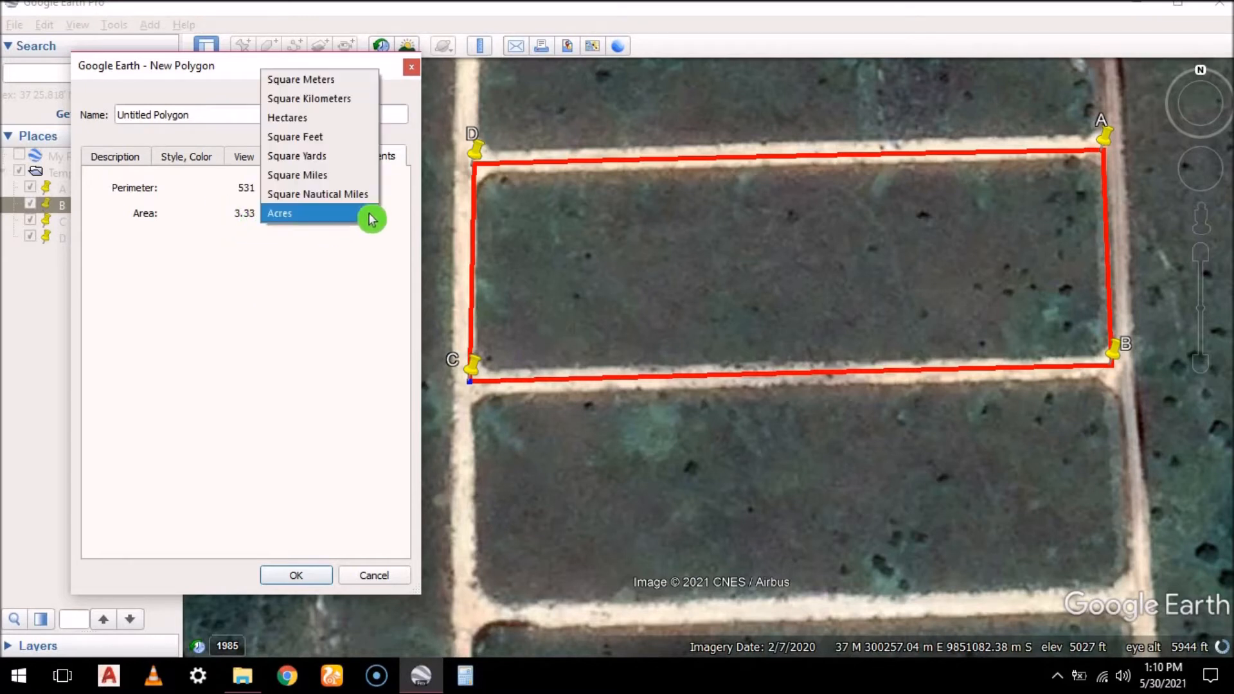
left_click(324, 80)
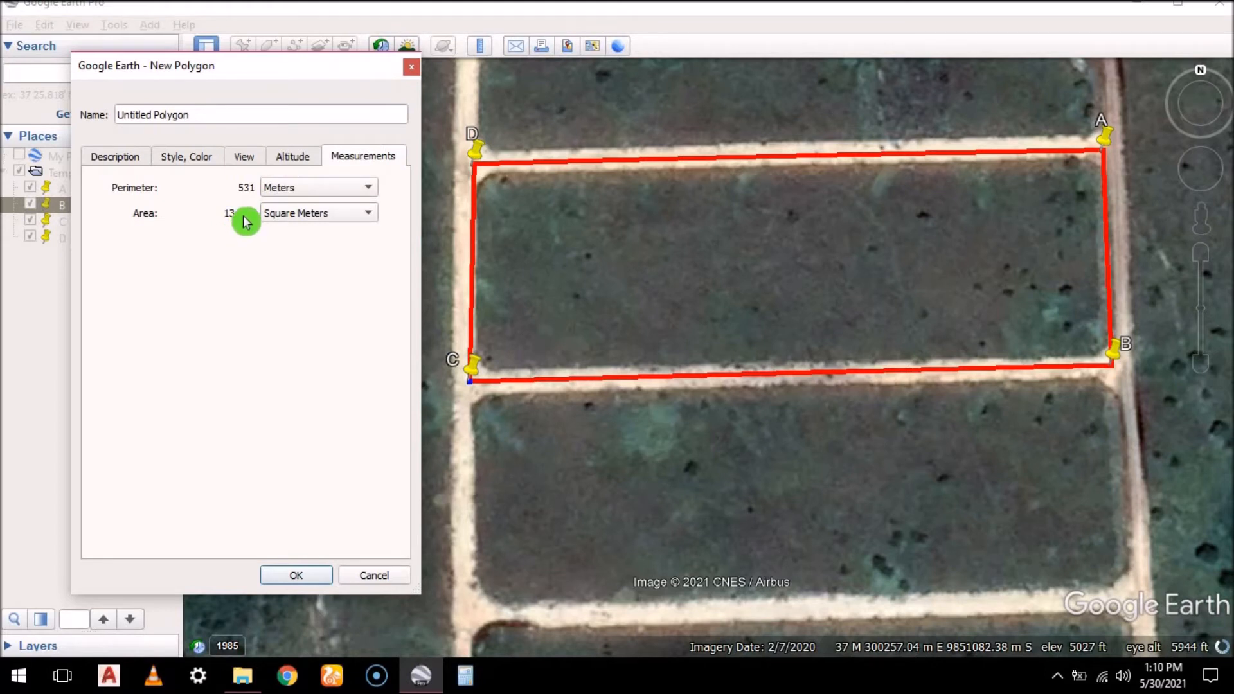
left_click(368, 213)
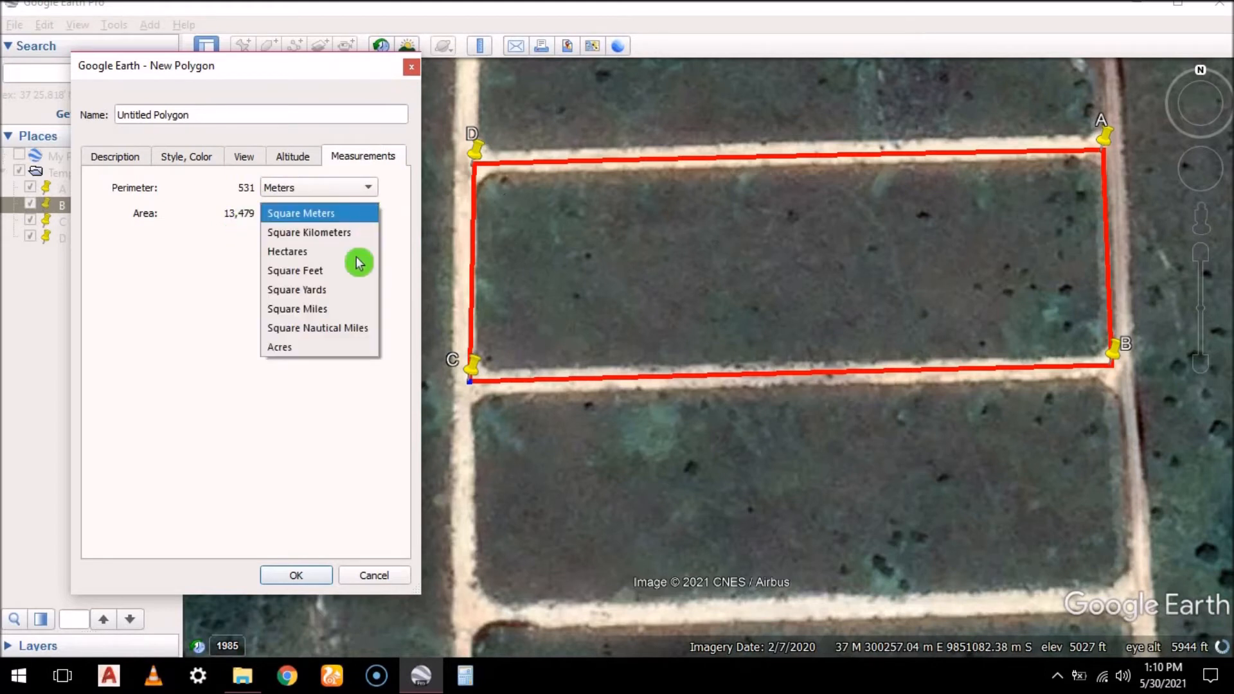
left_click(318, 265)
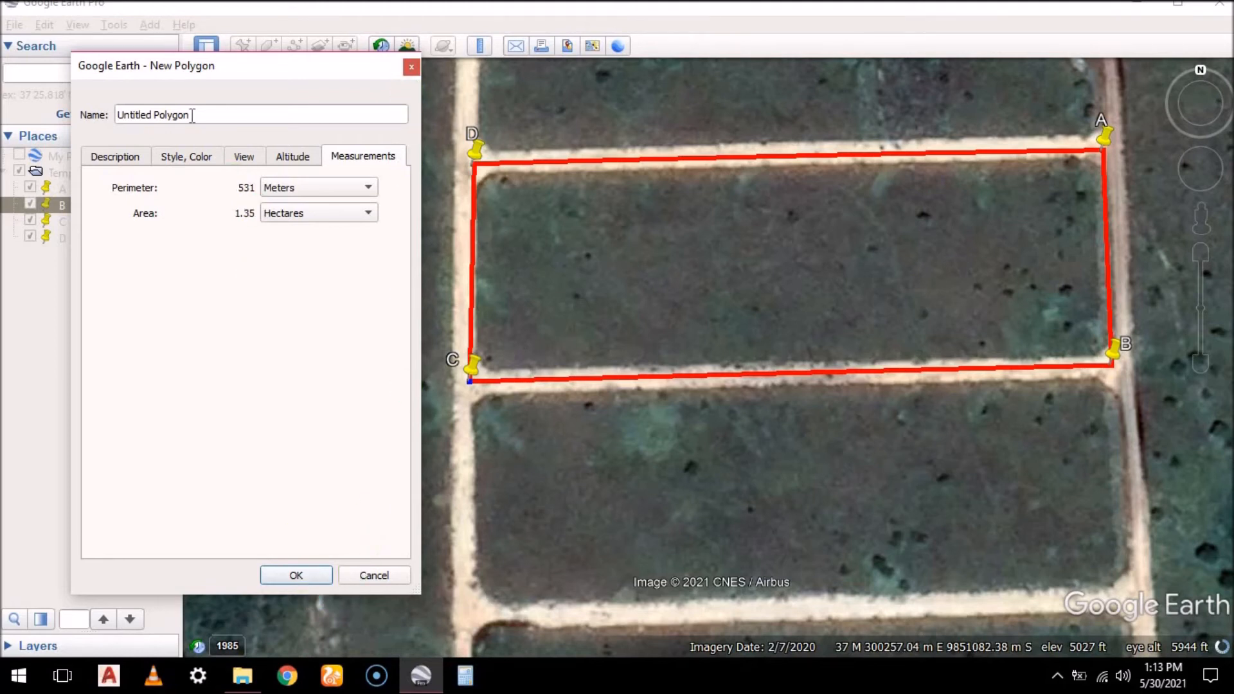
Name the polygon My Land Parcel and finish creating it
left_click_drag(191, 116, 106, 126)
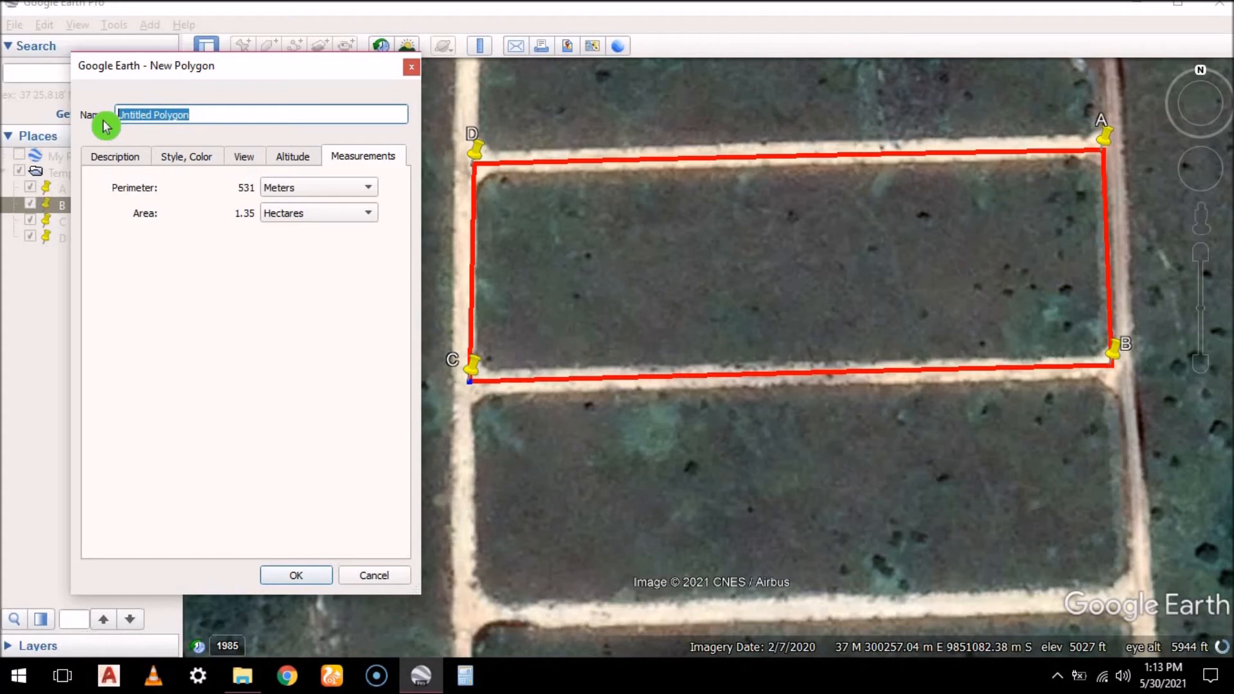
type("m")
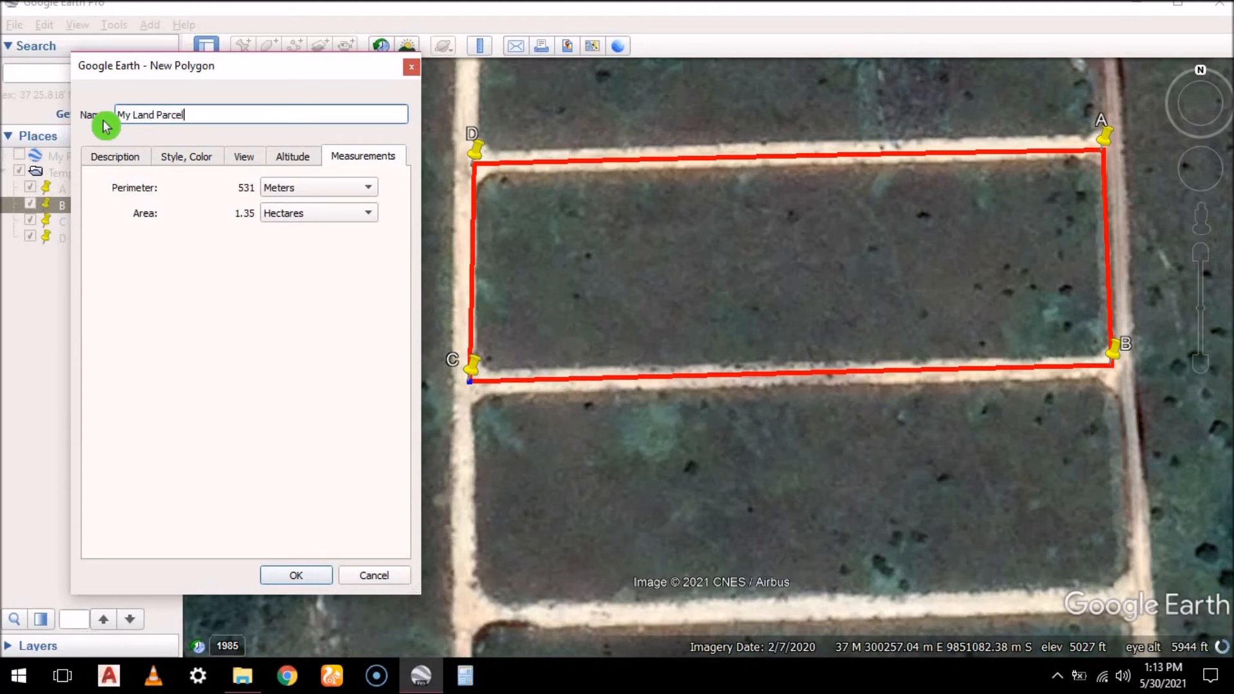
left_click(297, 576)
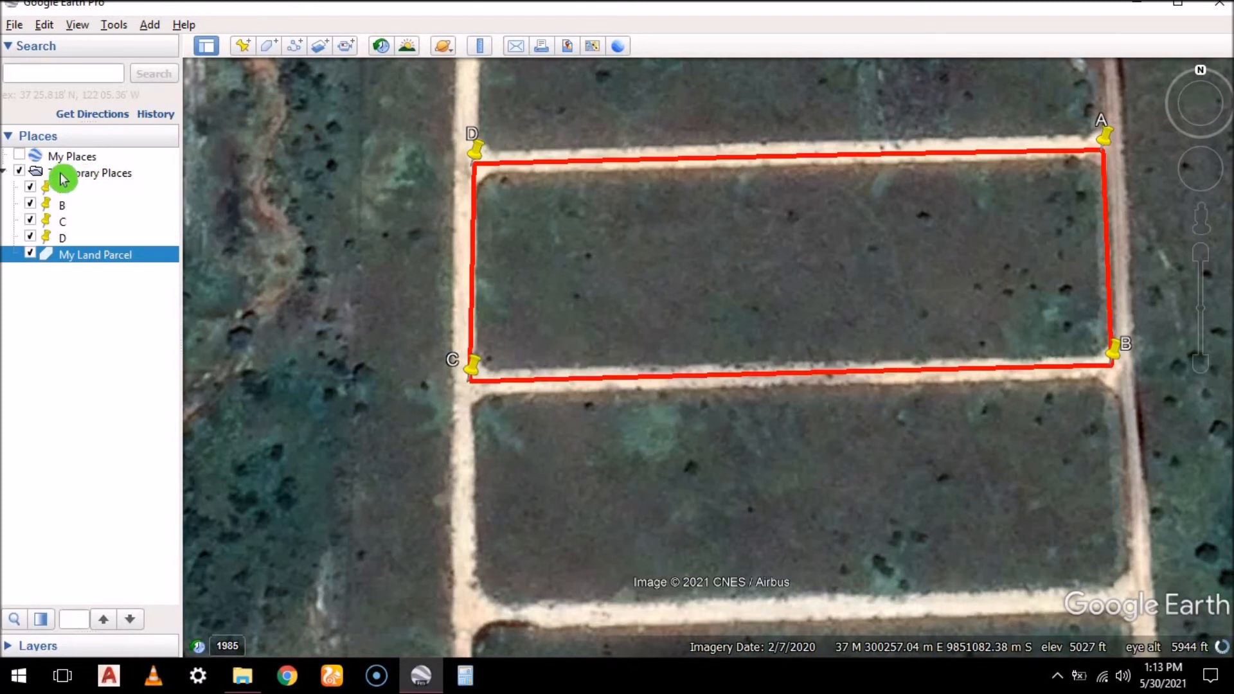
Save the Temporary Places folder to the Desktop as a KML file named My Land Parcel
left_click(115, 178)
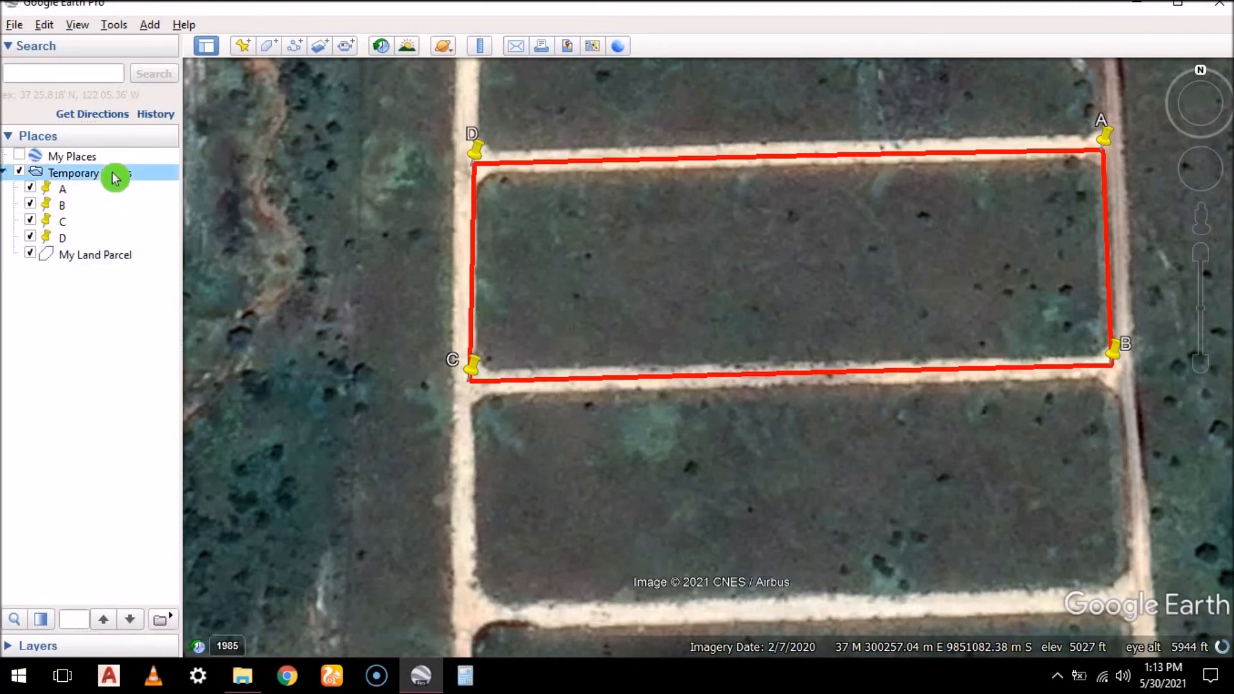
right_click(113, 173)
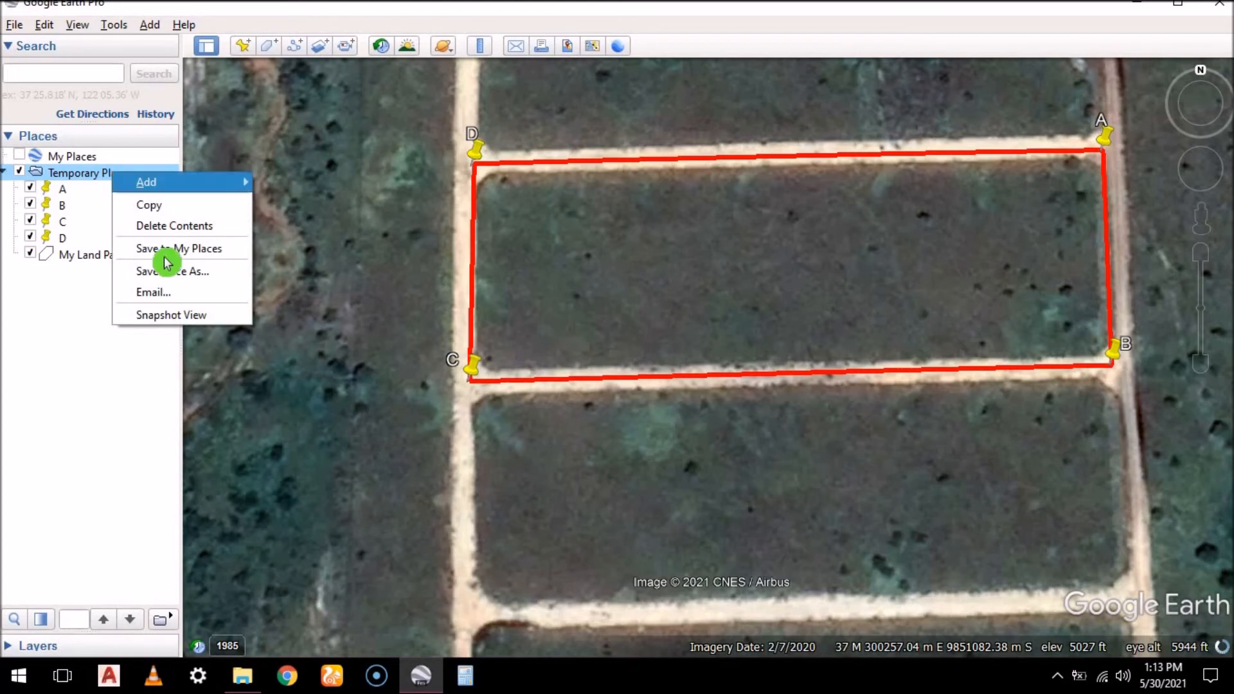
left_click(191, 278)
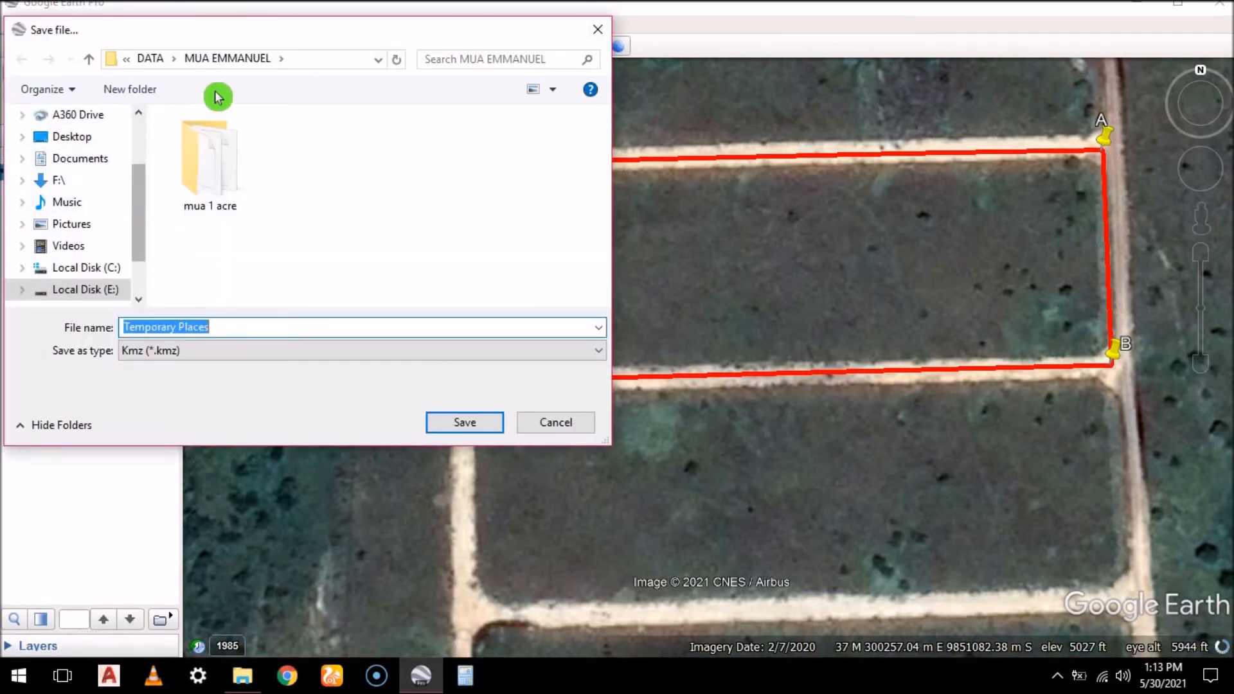
left_click(96, 145)
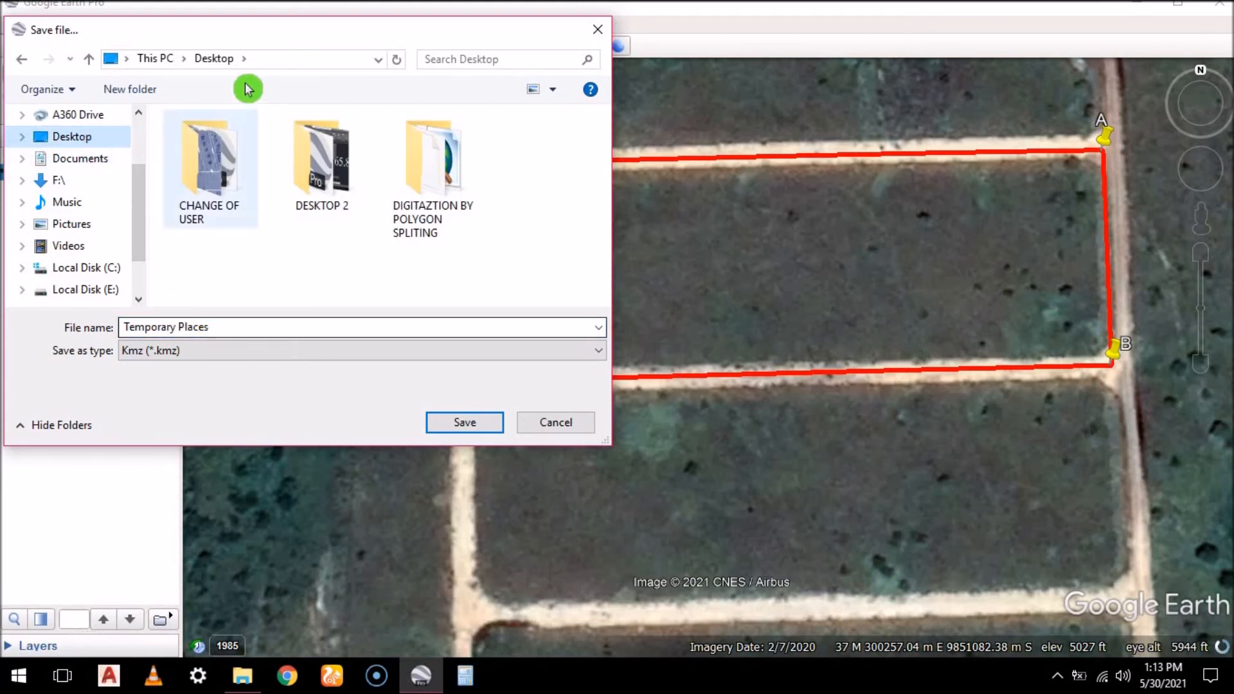
left_click(222, 327)
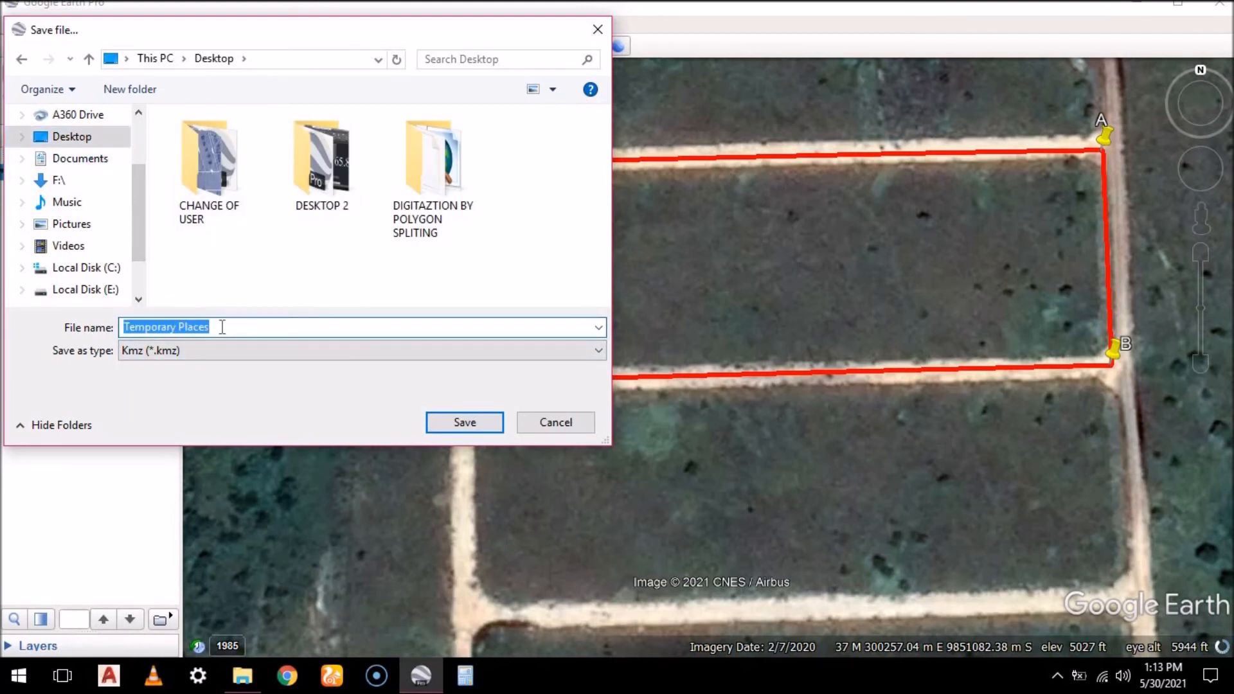
type("My Land Parcel")
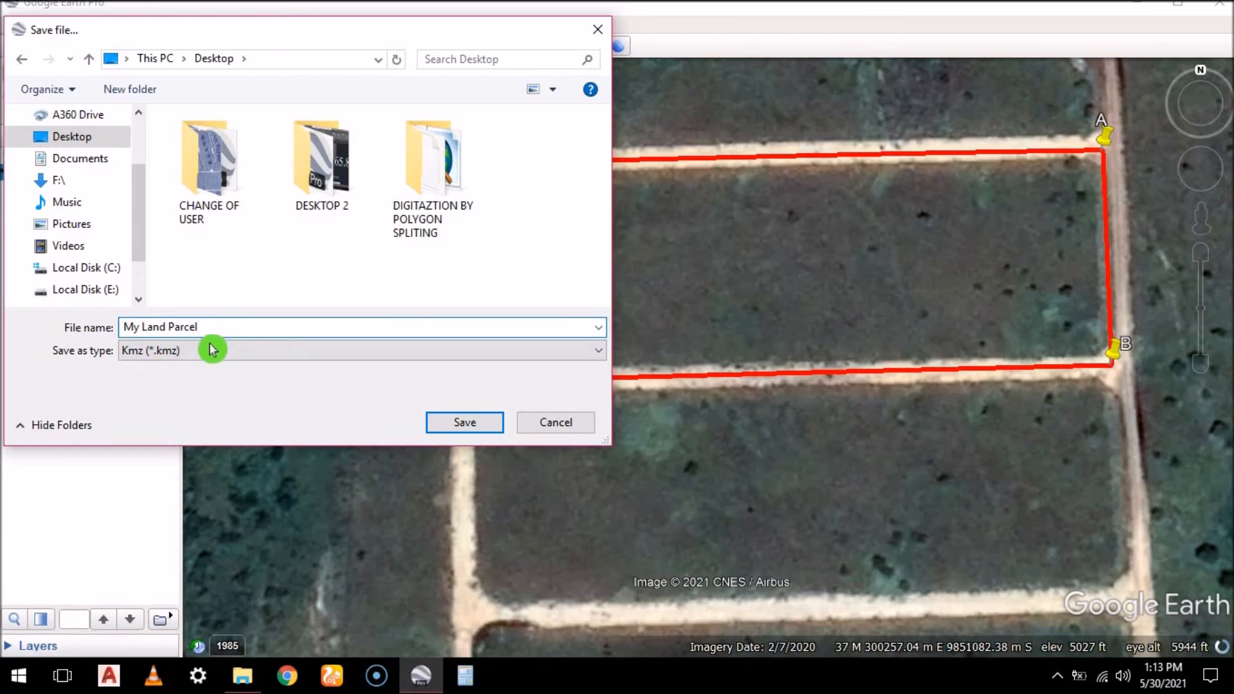
left_click(187, 350)
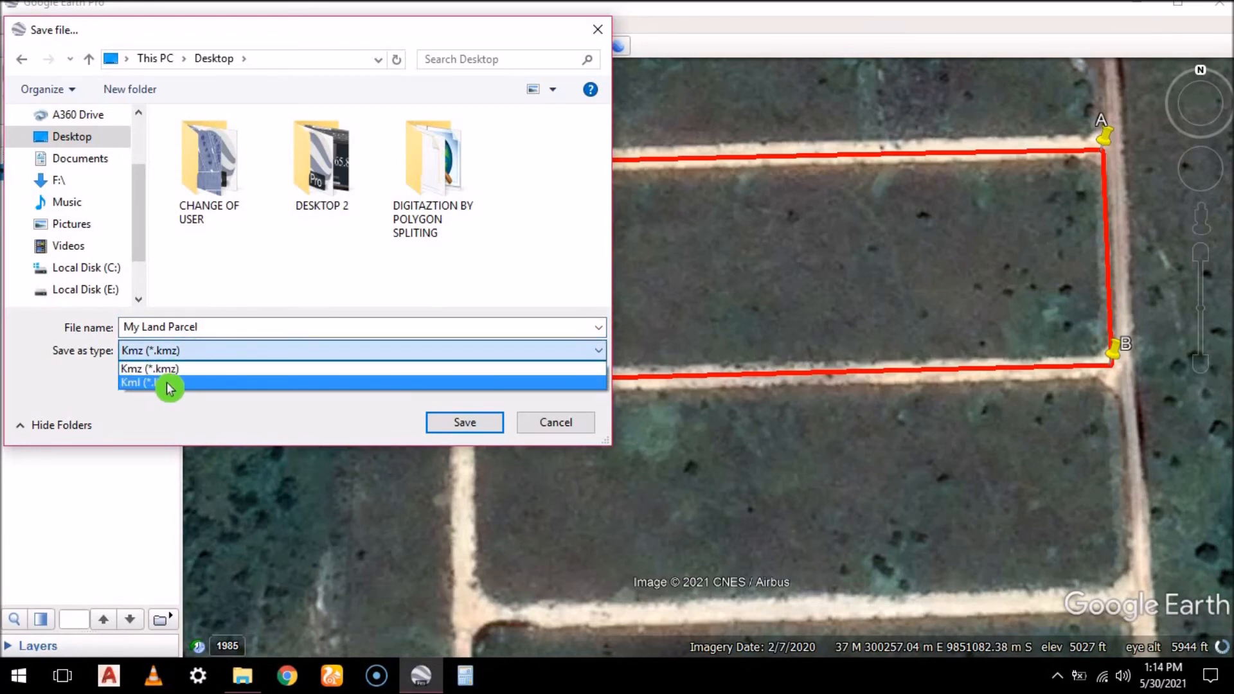
left_click(179, 384)
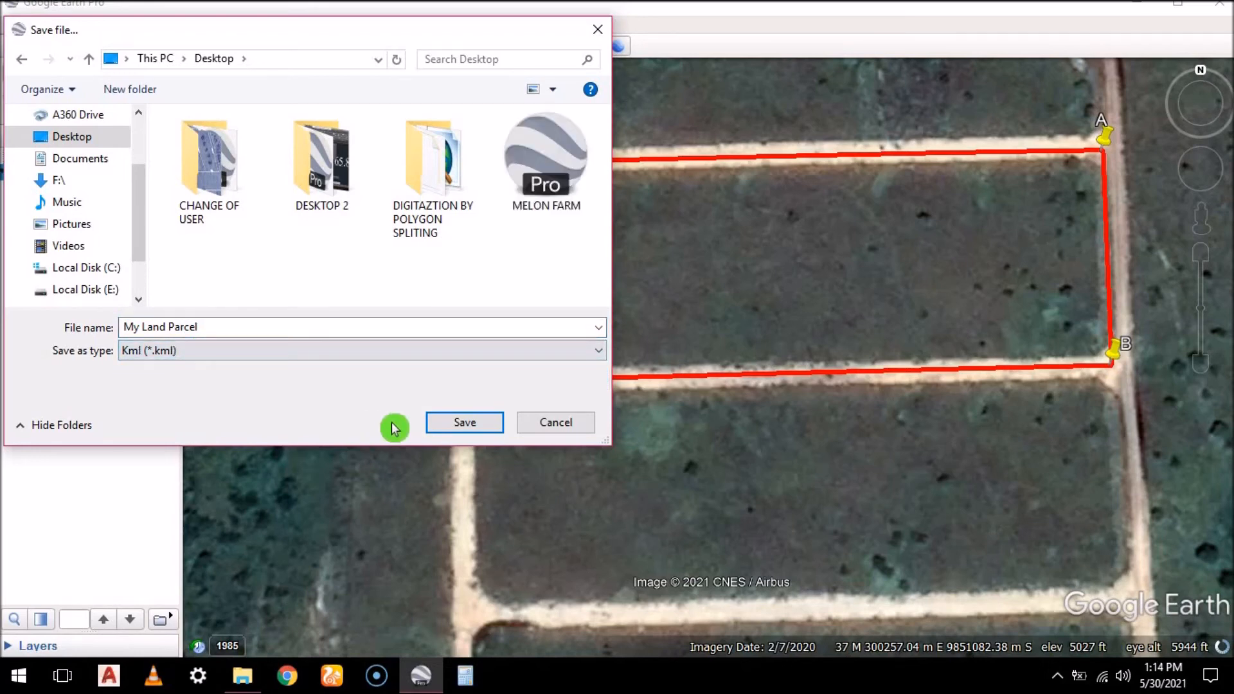
left_click(464, 435)
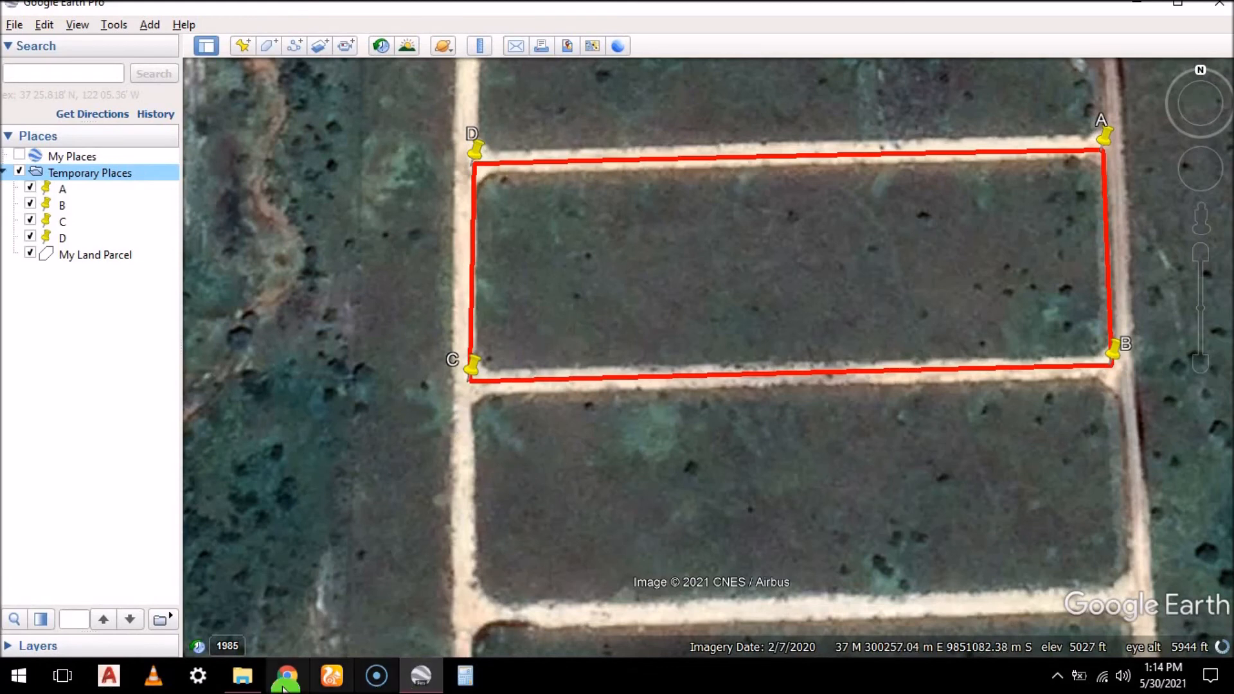
Locate the saved My Land Parcel file on the Desktop in File Explorer and return to Google Earth Pro
left_click(246, 684)
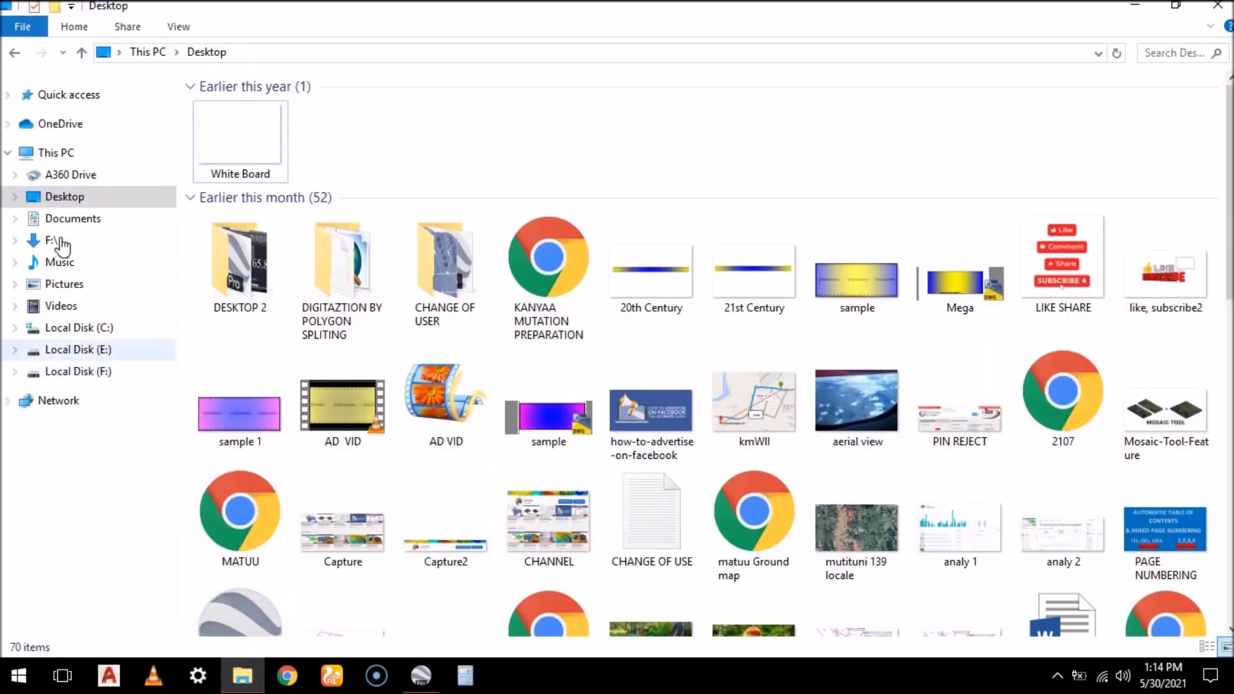
scroll(447, 550, "down", 10)
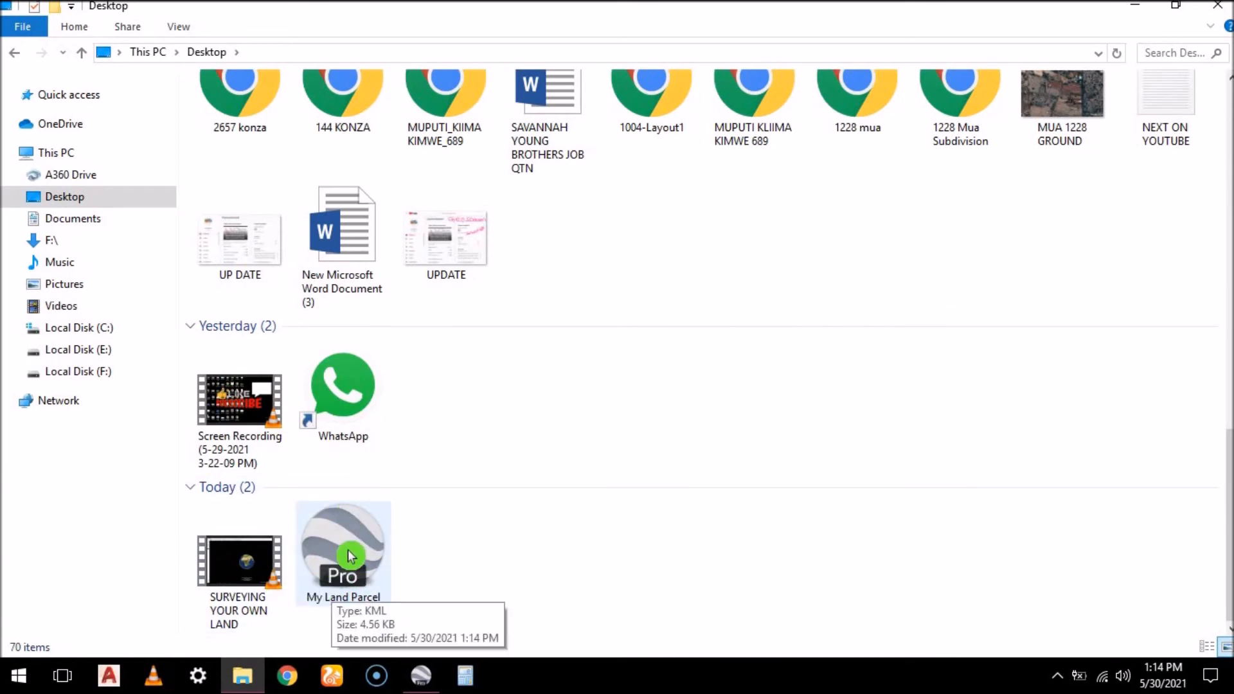
right_click(320, 590)
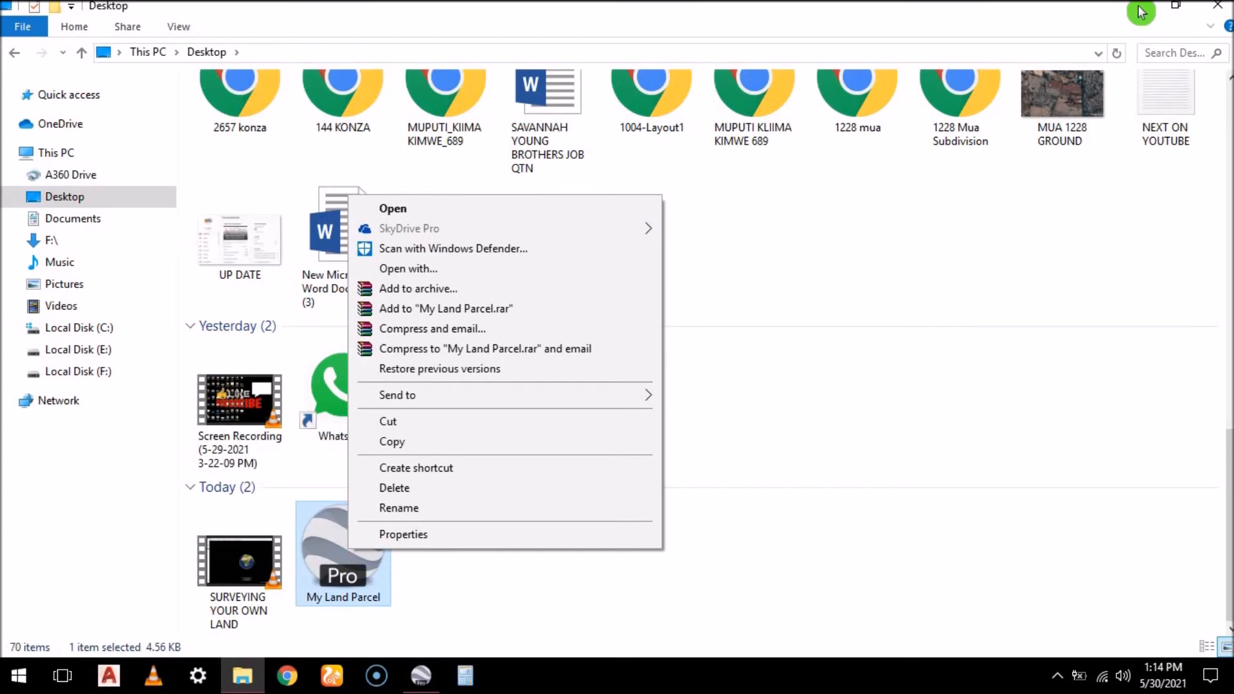
left_click(1138, 7)
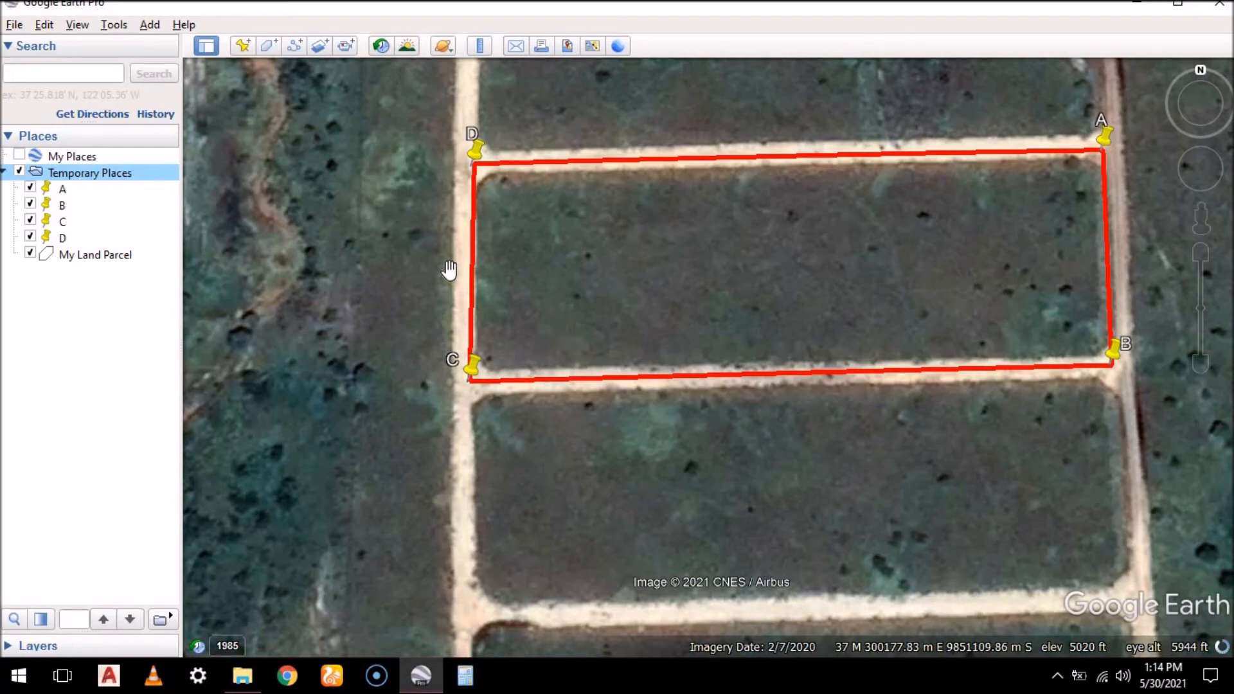
Examine the region around the land parcel, from the town of Machakos across to Kitui
scroll(462, 260, "down", 5)
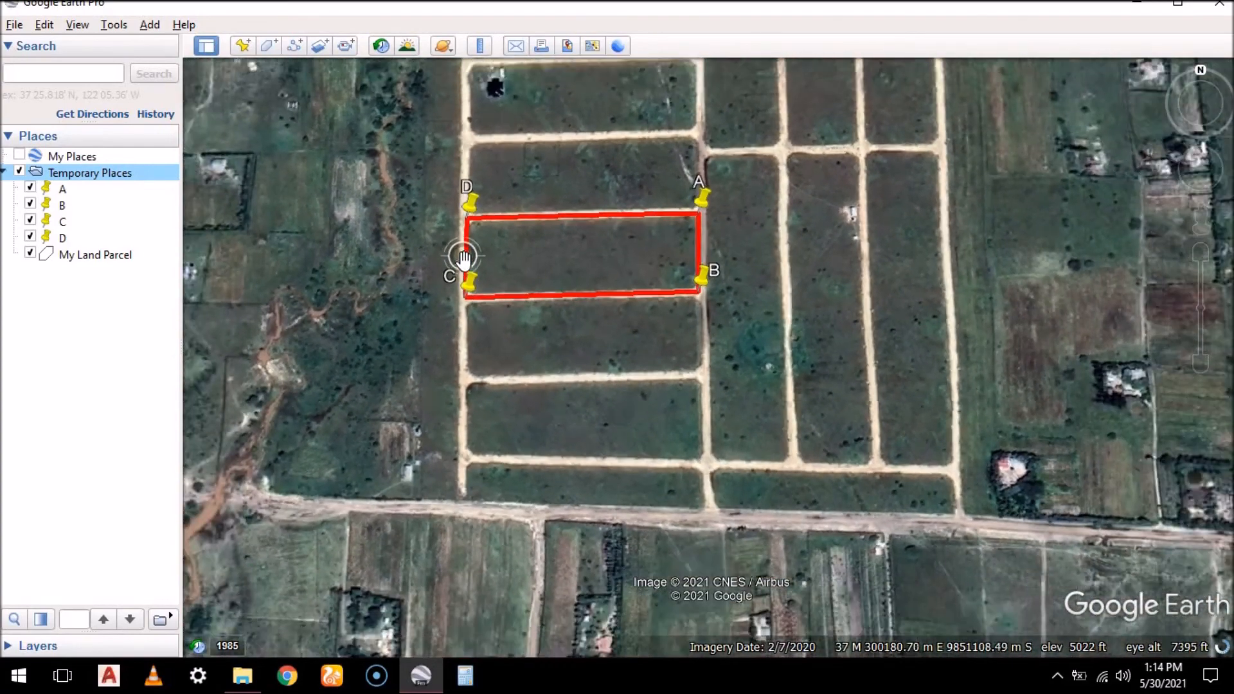
scroll(463, 259, "down", 5)
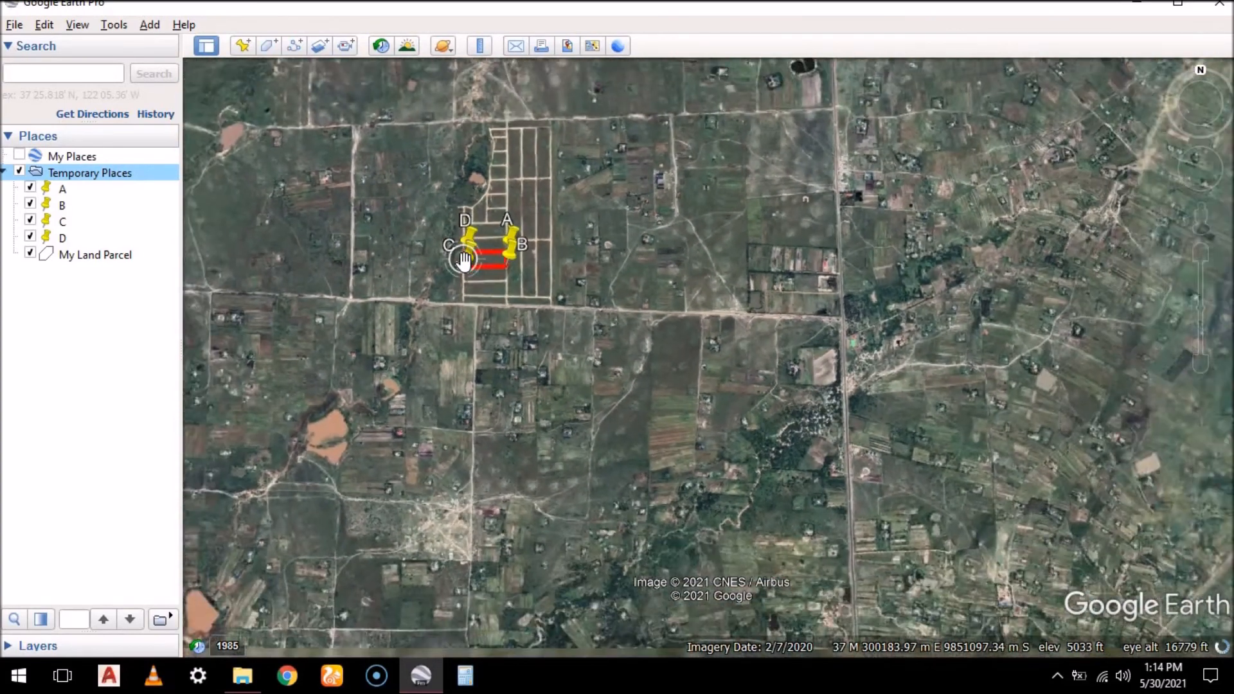
scroll(463, 261, "down", 5)
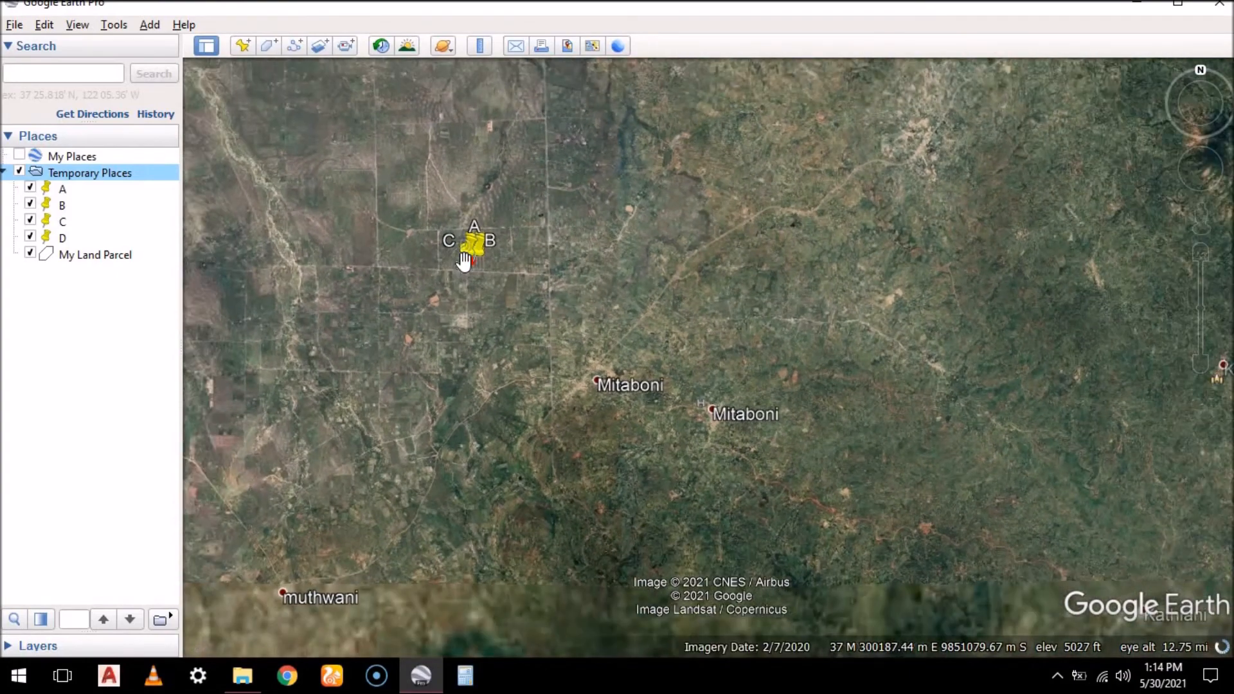
scroll(694, 283, "down", 3)
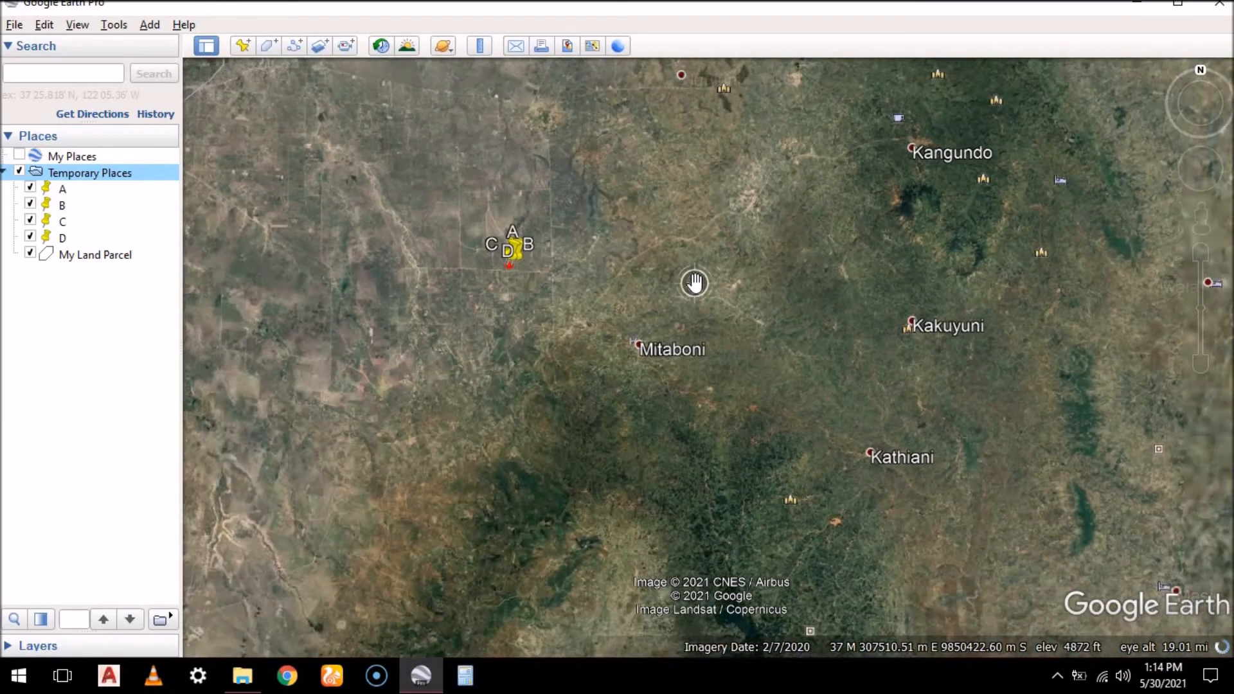
scroll(694, 283, "down", 3)
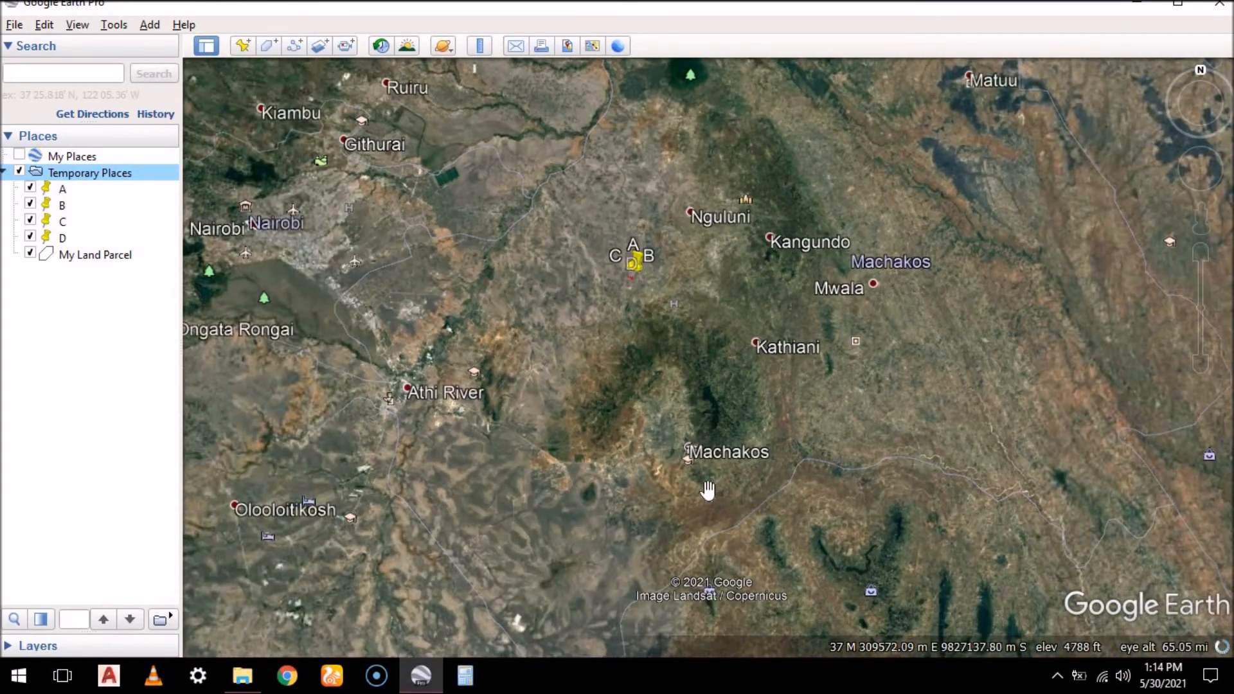
scroll(707, 487, "up", 5)
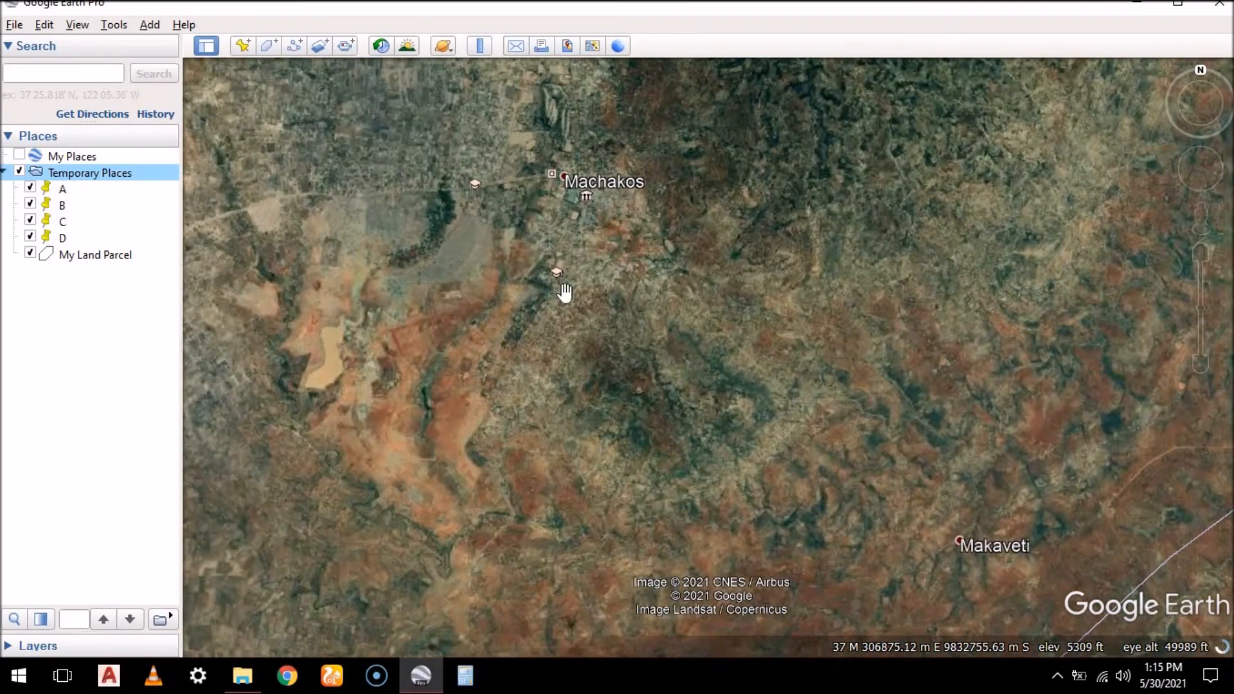
left_click_drag(571, 283, 590, 333)
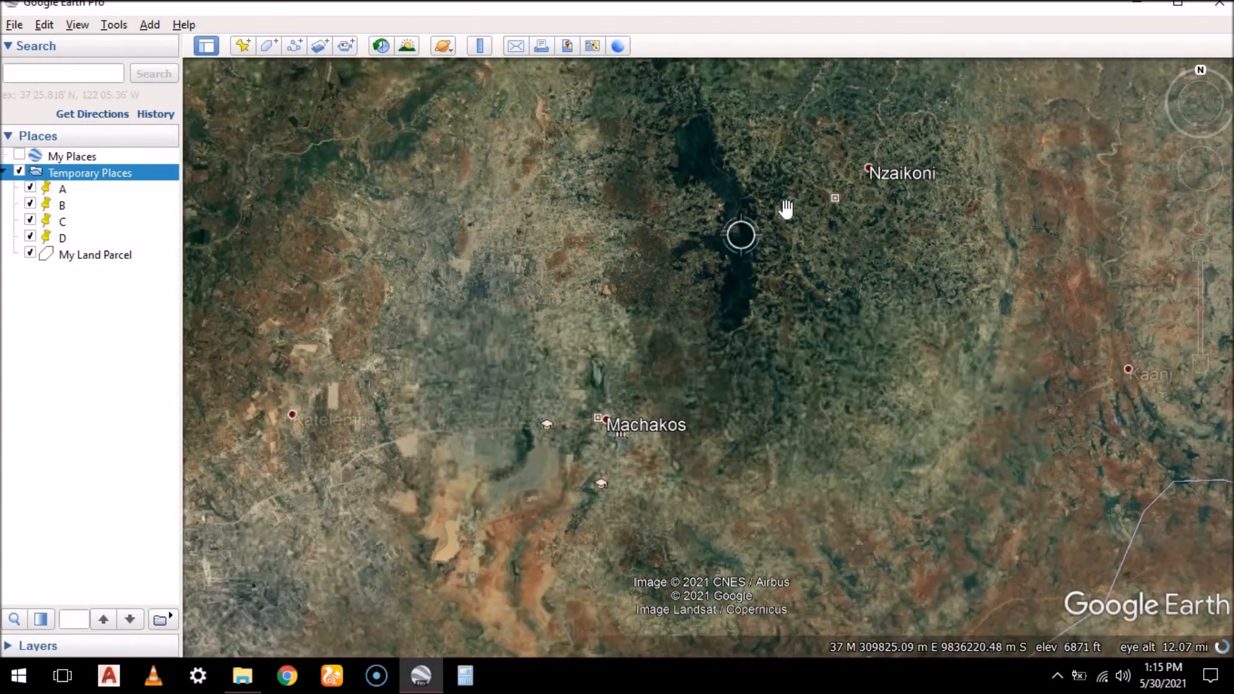
scroll(689, 275, "down", 8)
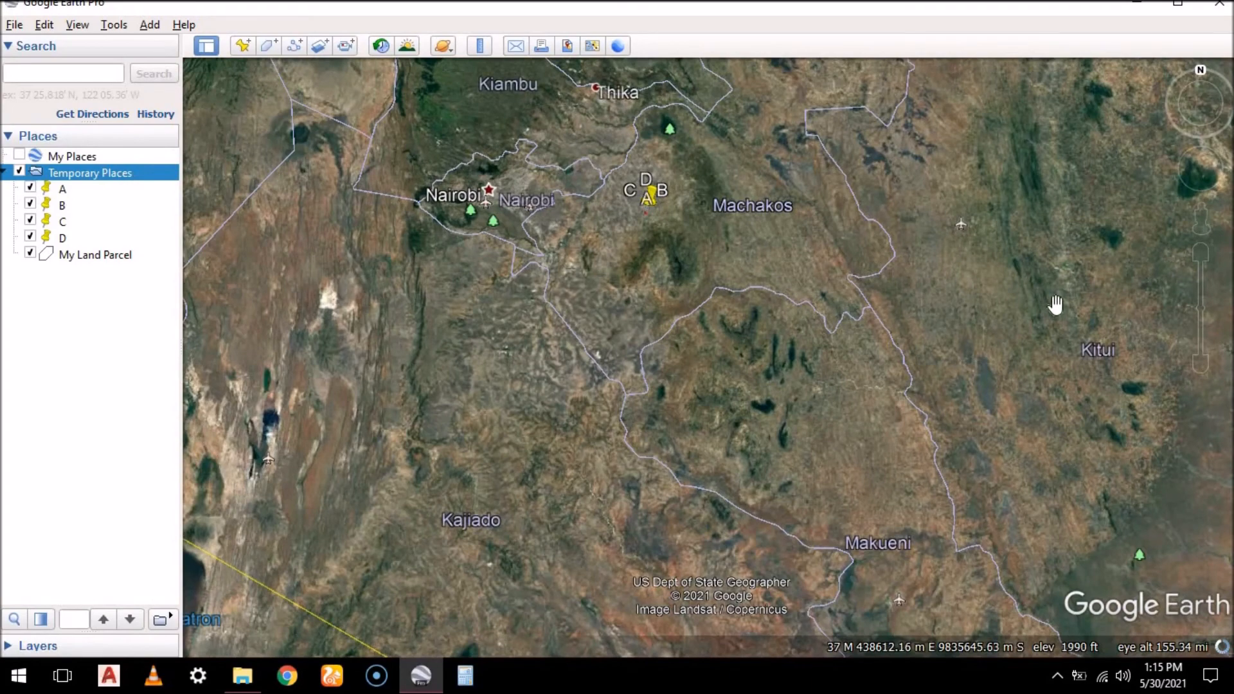
double_click(1053, 297)
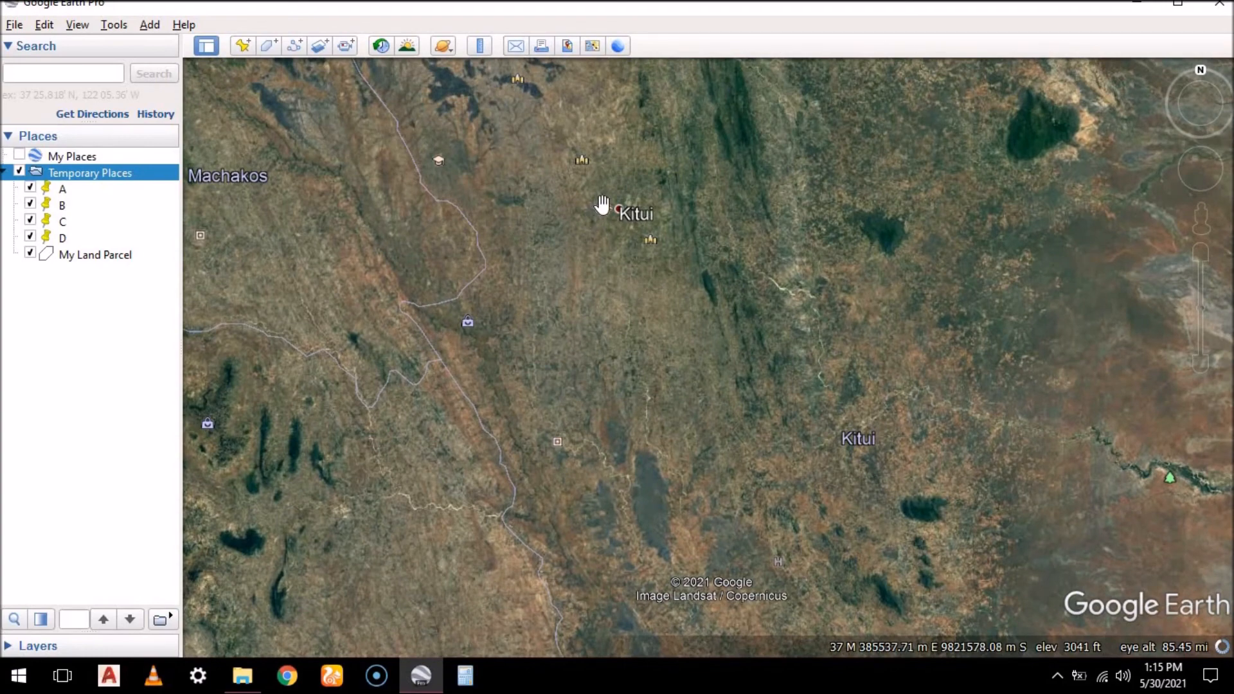
double_click(603, 204)
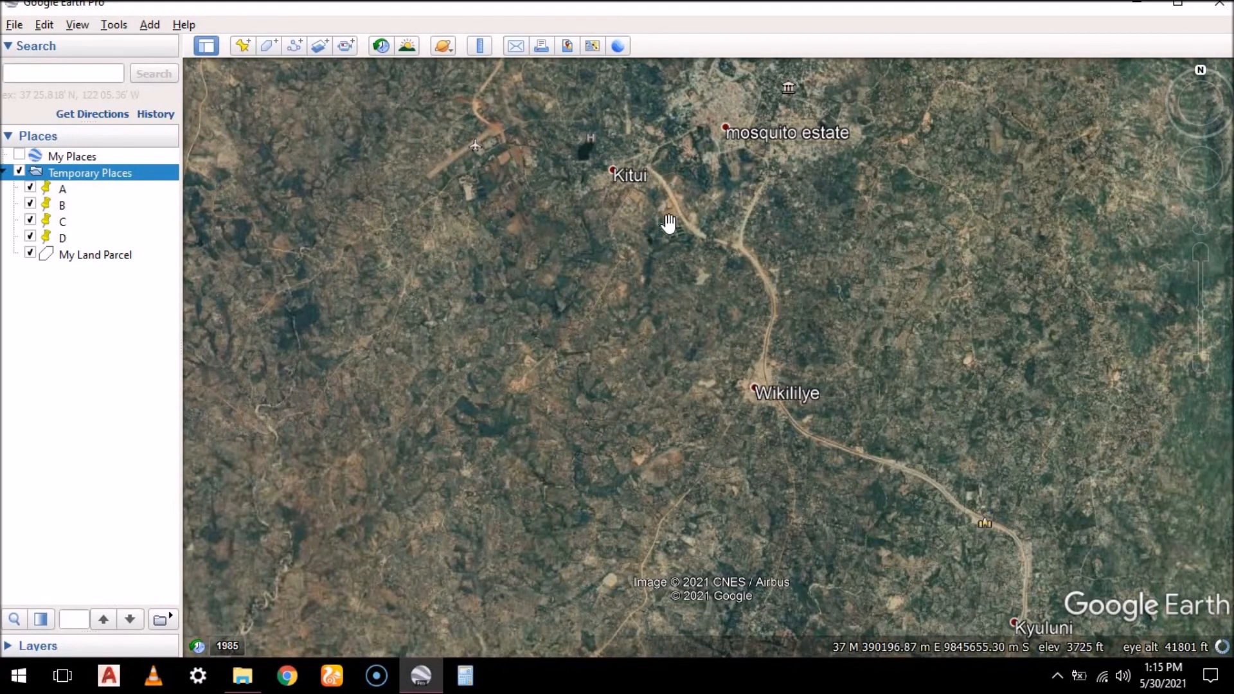
Examine the wider region from Kitui and Nyumbani across Machakos towards Nairobi, Thika and Matuu
scroll(688, 283, "down", 5)
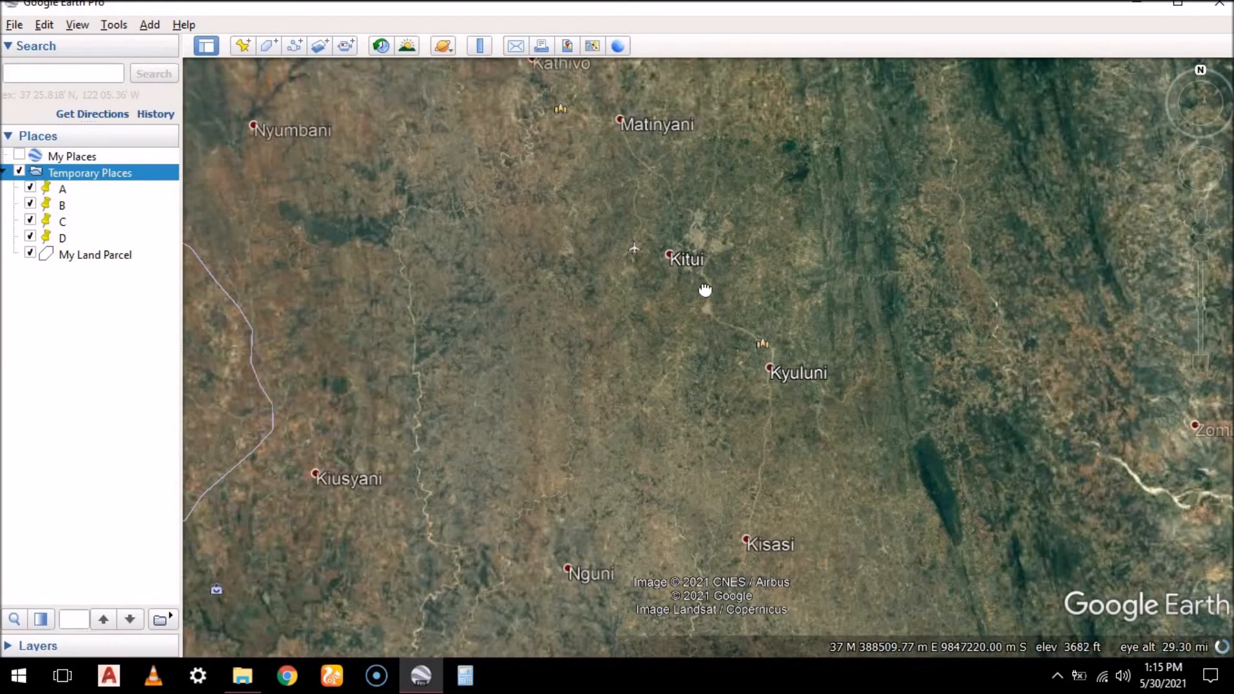
left_click_drag(705, 289, 694, 226)
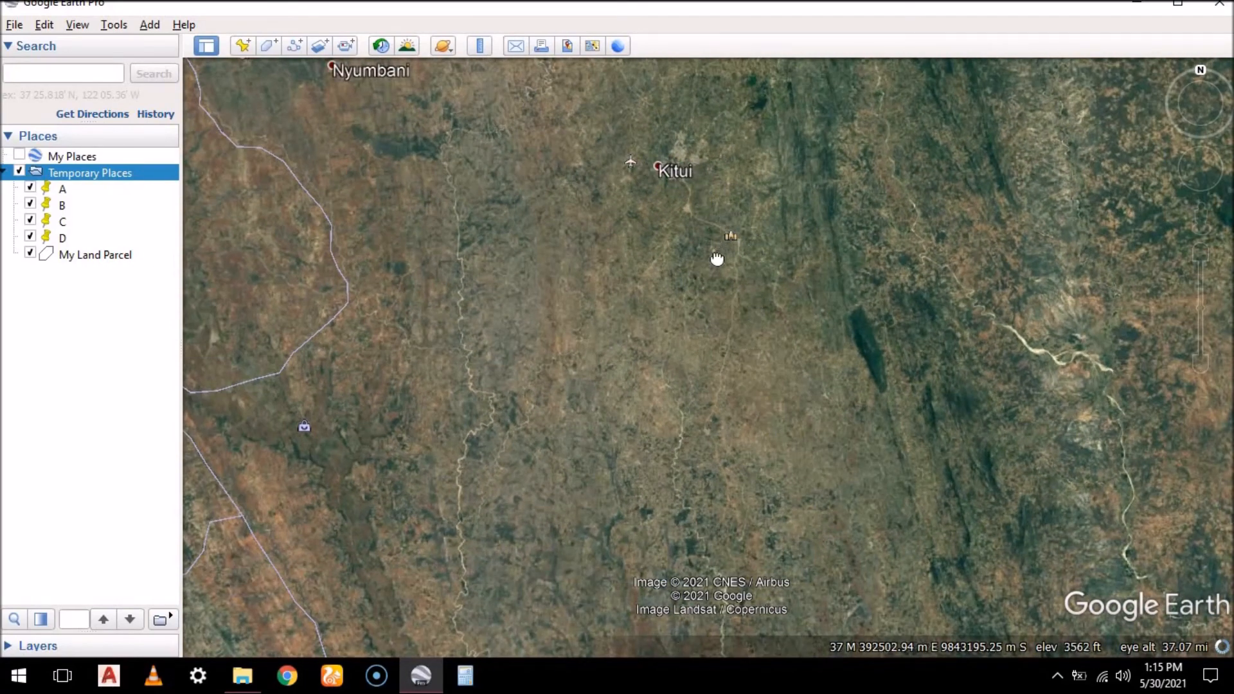
left_click_drag(717, 258, 739, 450)
left_click_drag(366, 291, 685, 296)
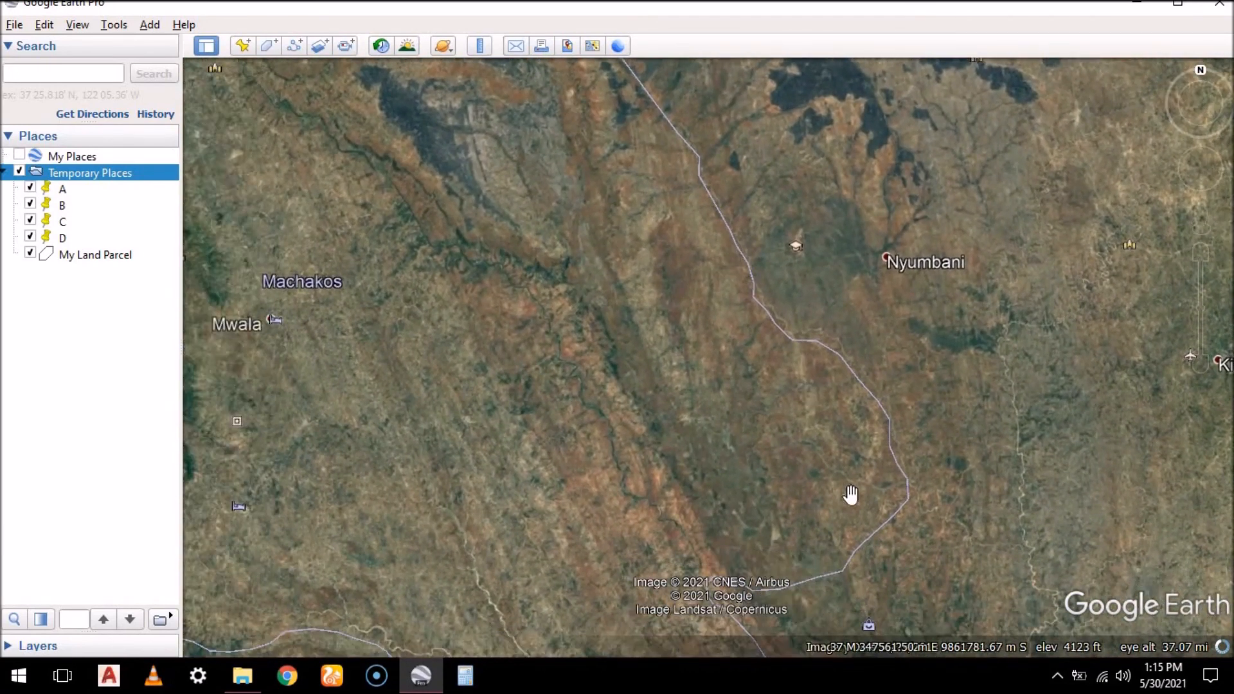
scroll(689, 358, "down", 3)
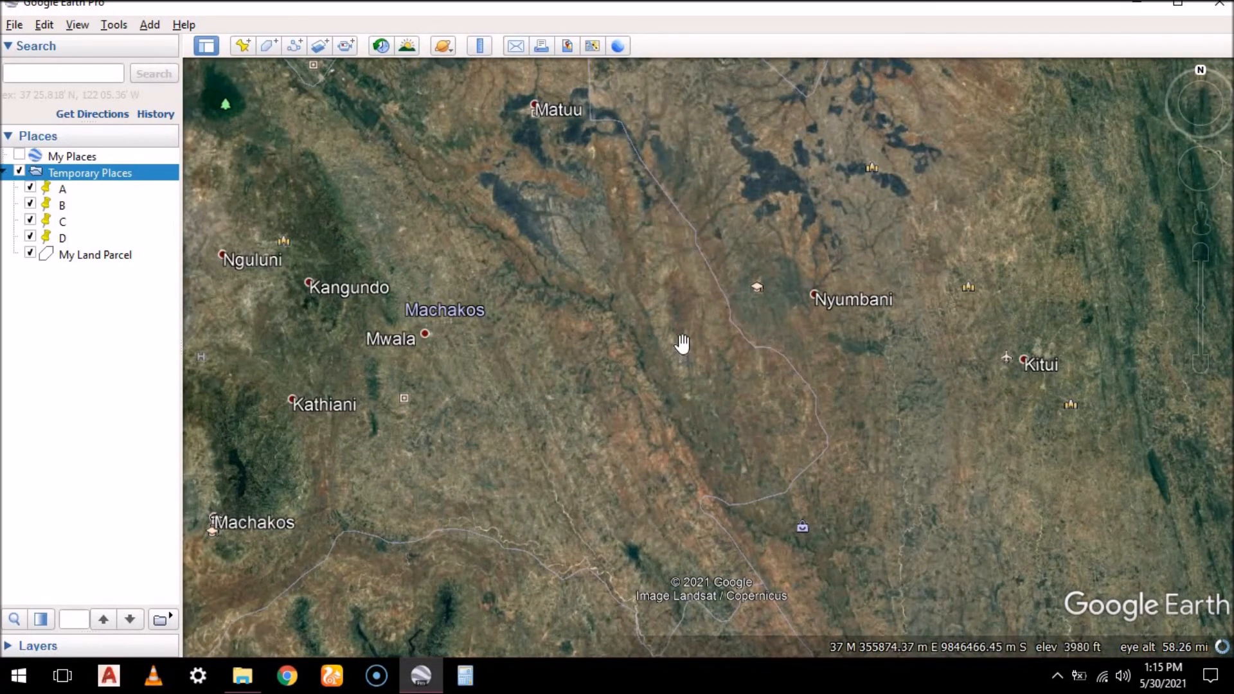
scroll(682, 345, "down", 5)
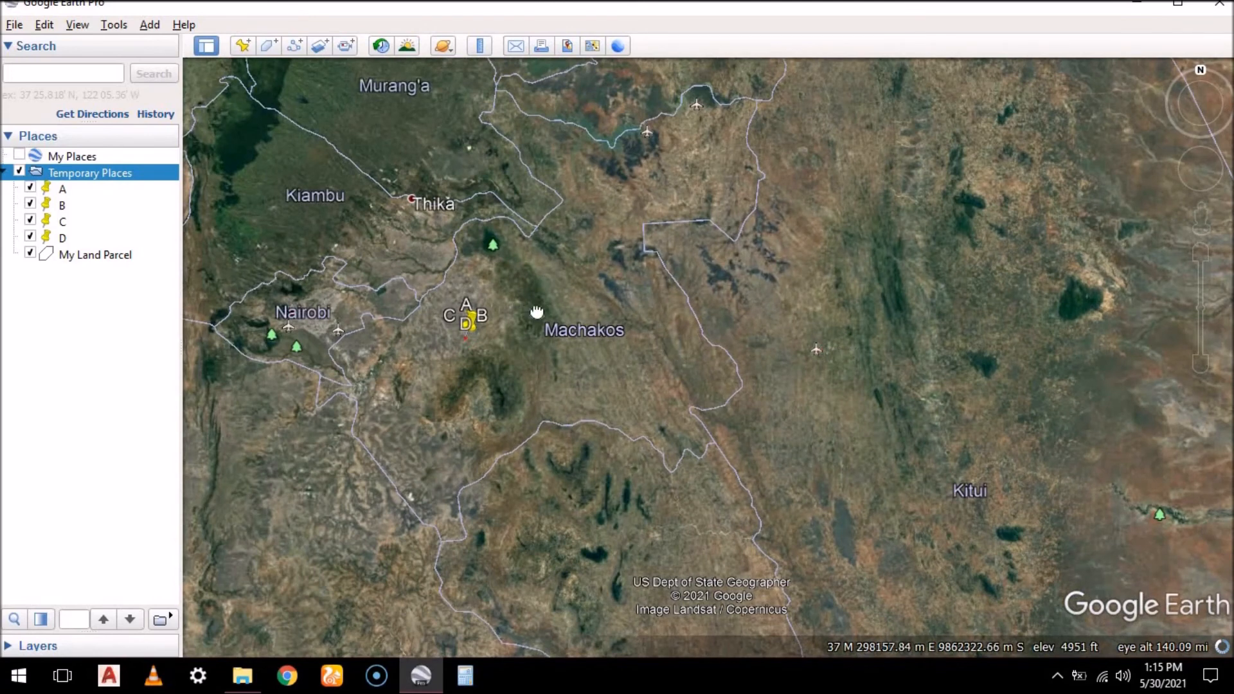
left_click_drag(521, 306, 611, 339)
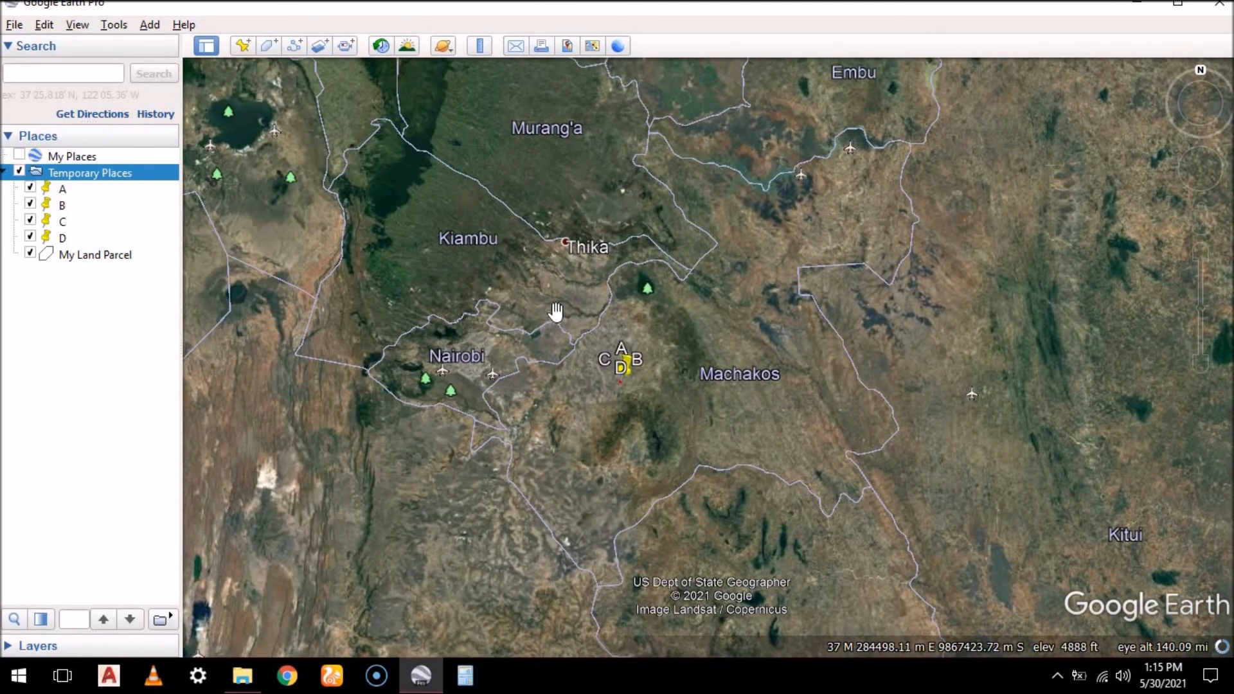
scroll(797, 201, "up", 3)
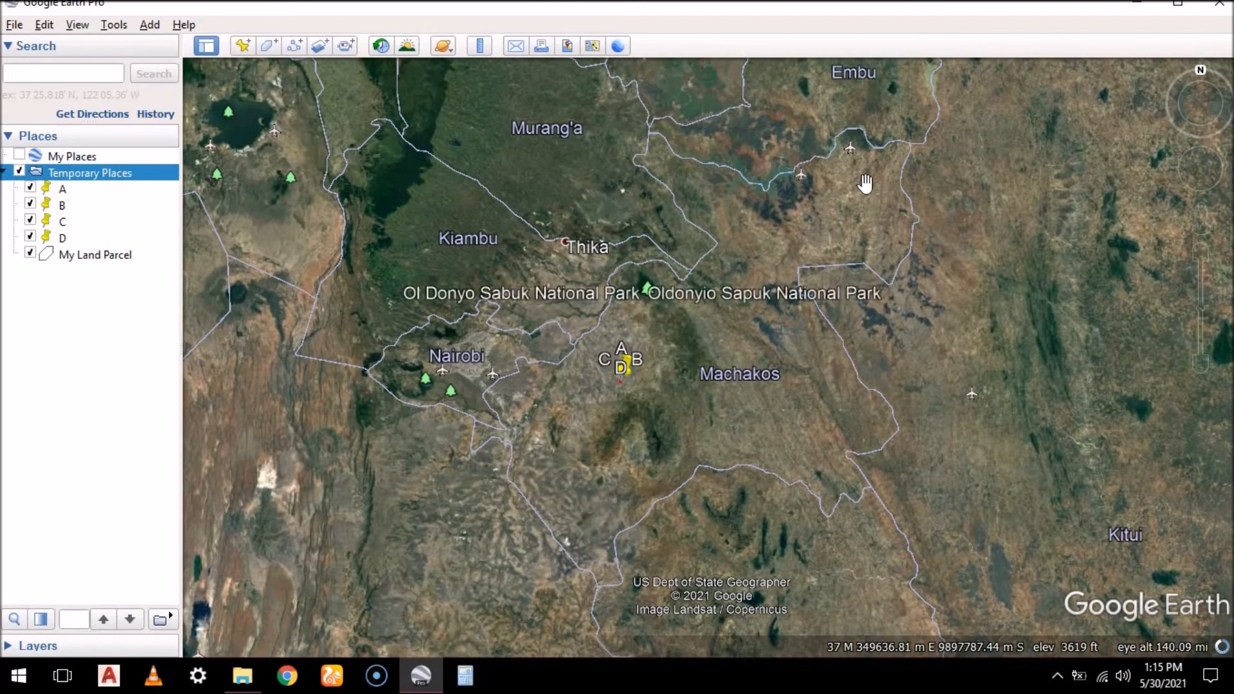
scroll(752, 187, "up", 2)
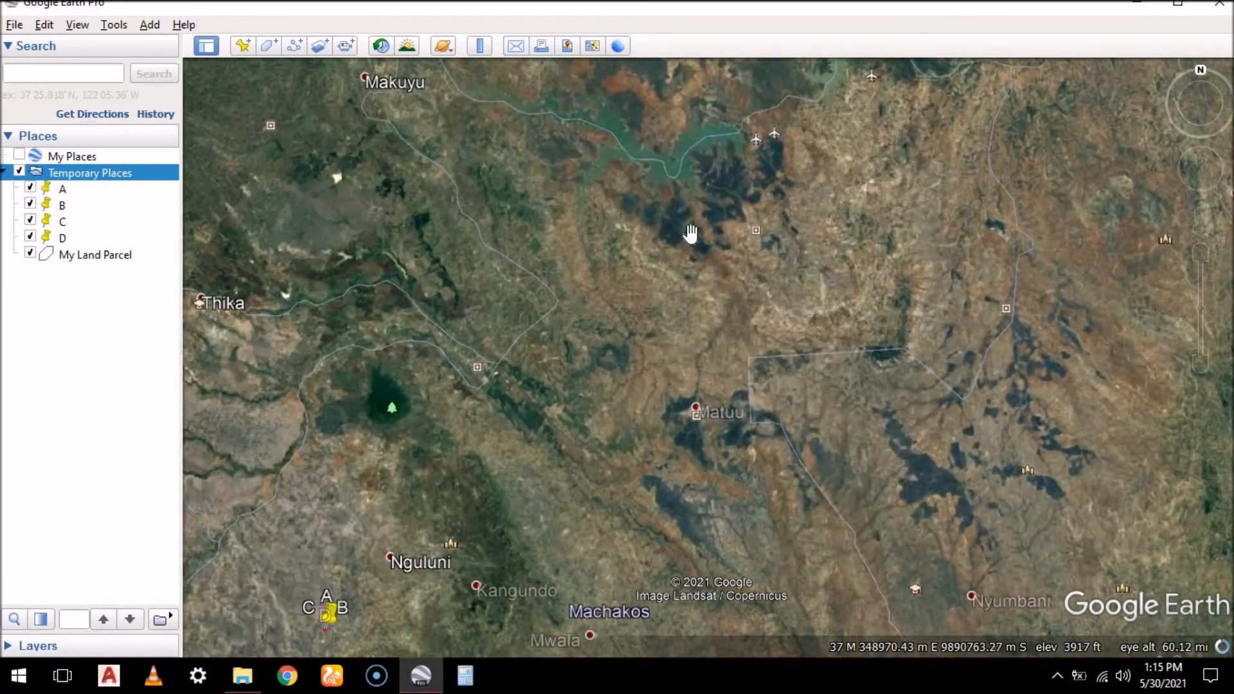
Return to the land parcel marked A to D and inspect its outline up close
scroll(796, 212, "up", 3)
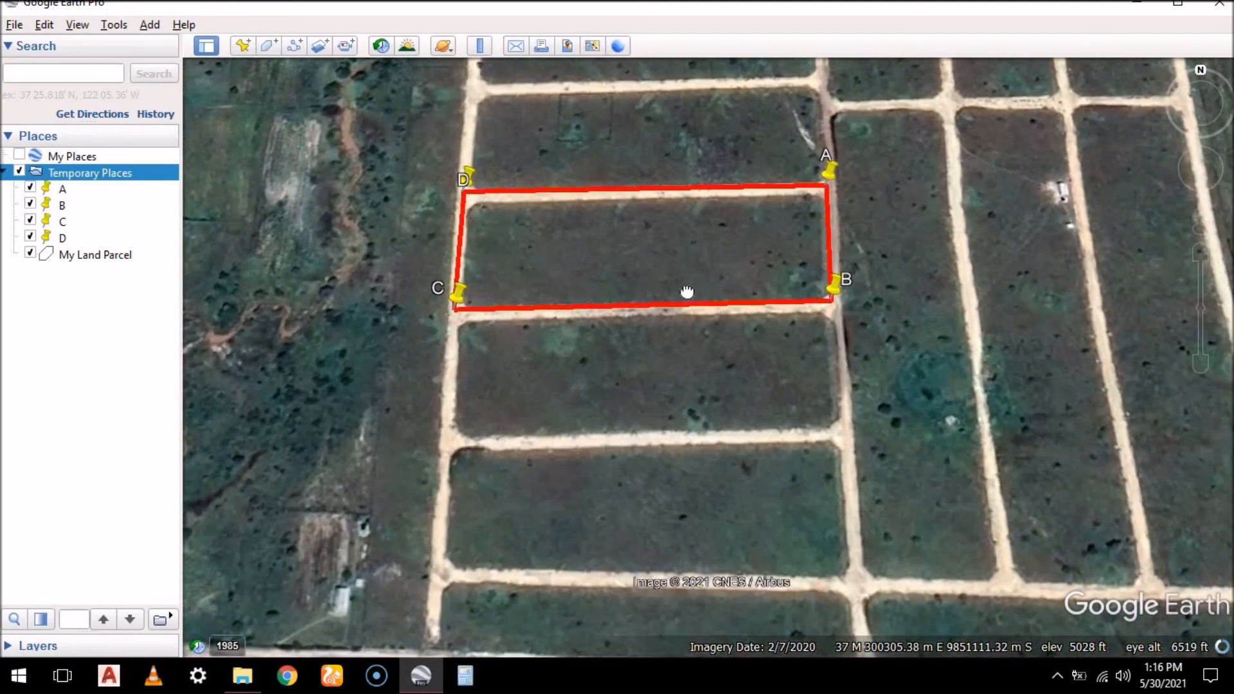
left_click_drag(687, 292, 685, 331)
scroll(523, 222, "up", 3)
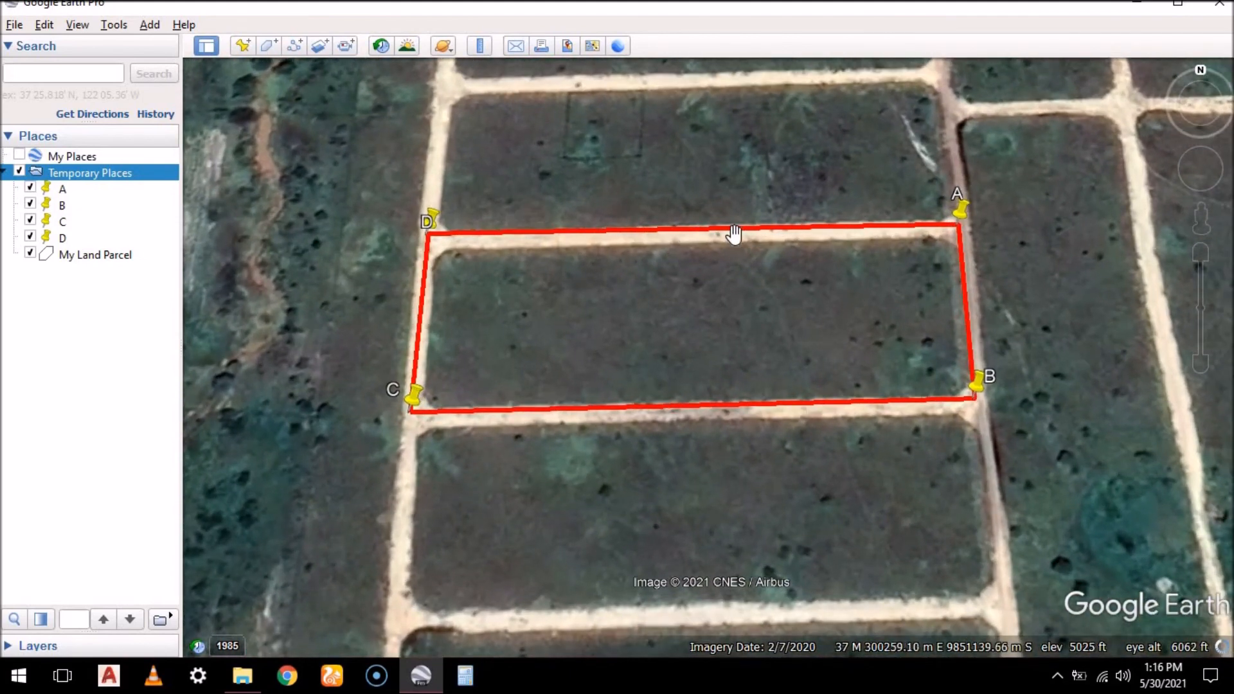
scroll(733, 227, "up", 2)
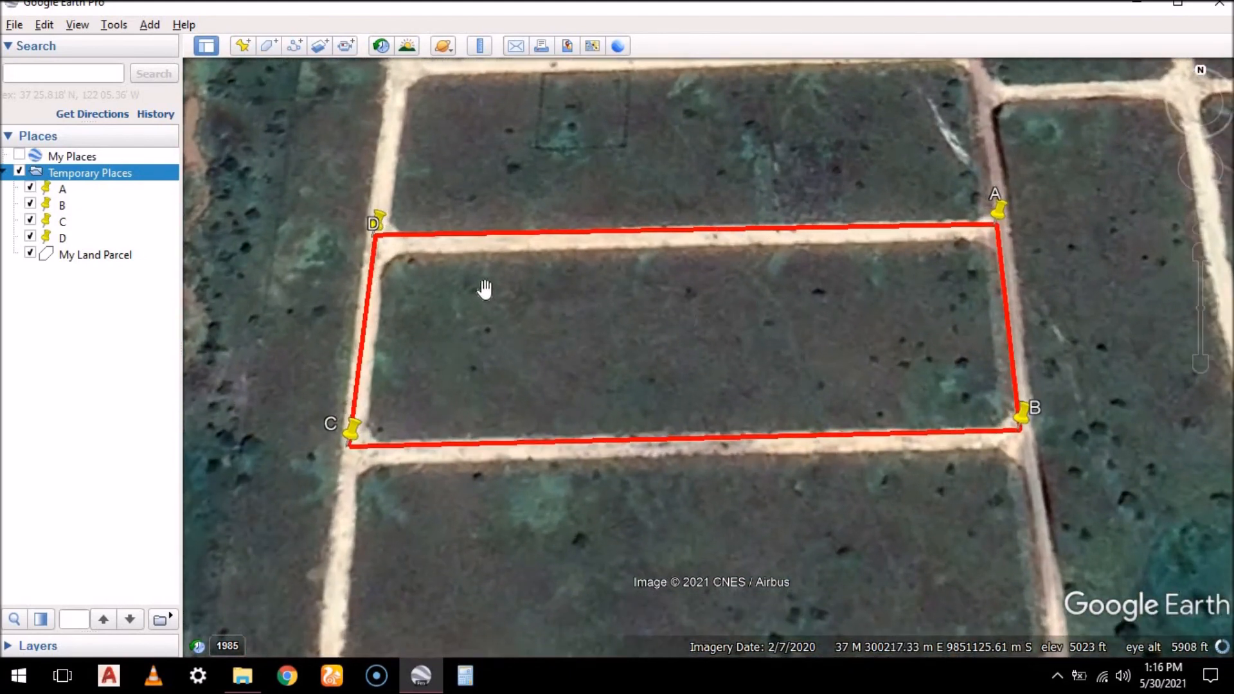
Check the perimeter and area of the My Land Parcel polygon in its properties, leaving the polygon unedited
left_click(297, 51)
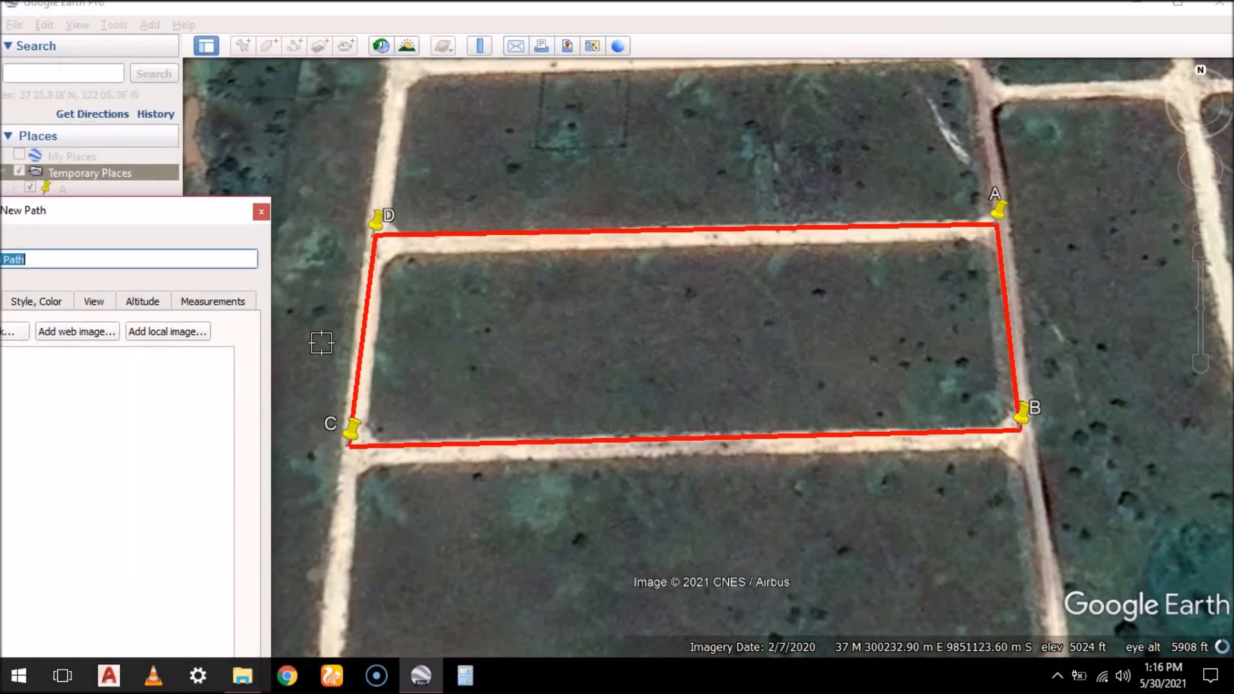
left_click(477, 157)
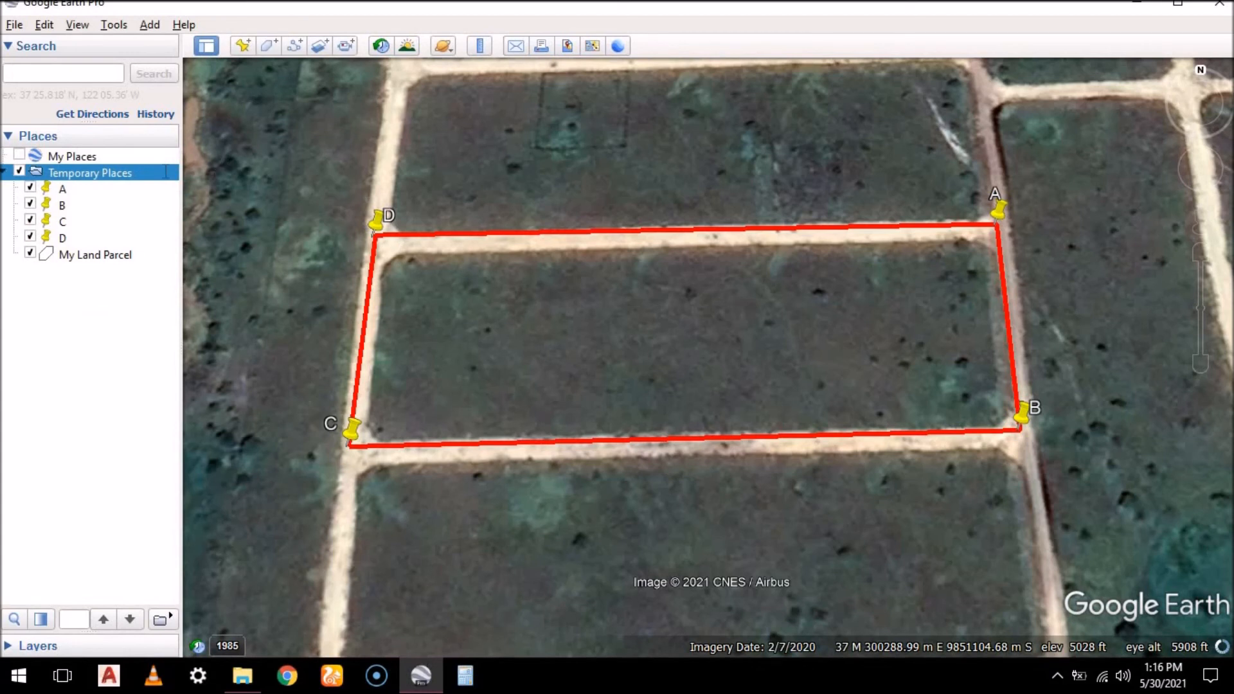
right_click(95, 177)
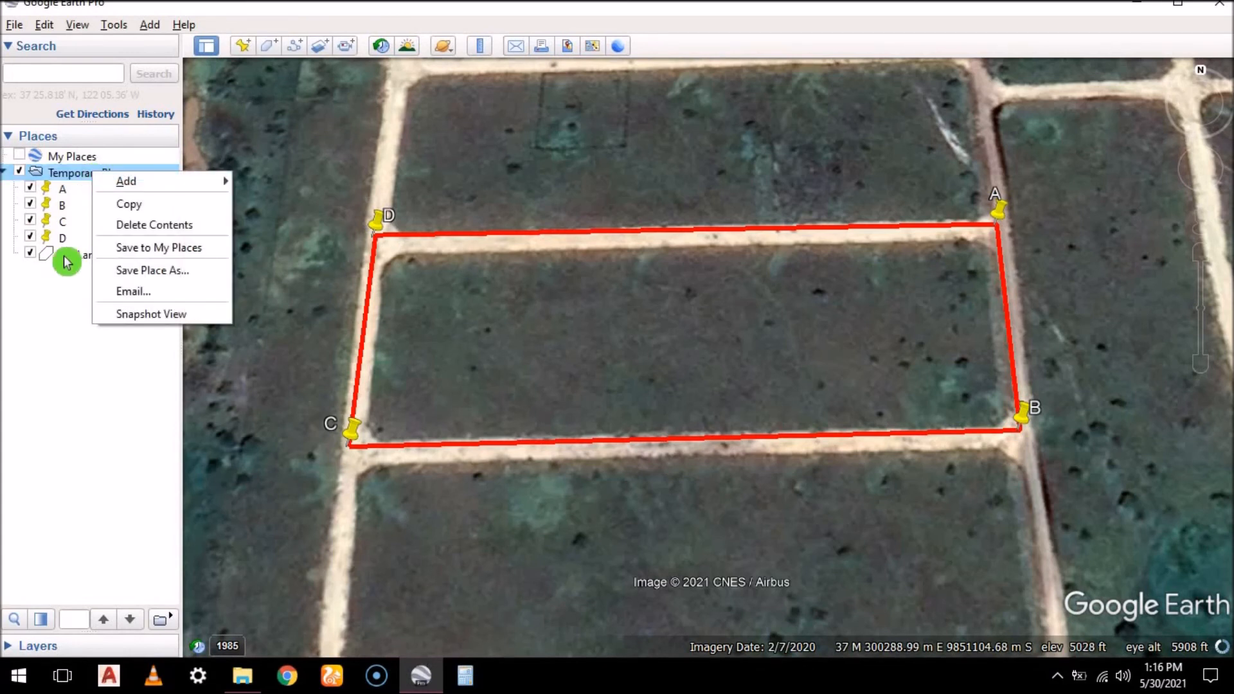
left_click(68, 256)
right_click(67, 259)
left_click(122, 459)
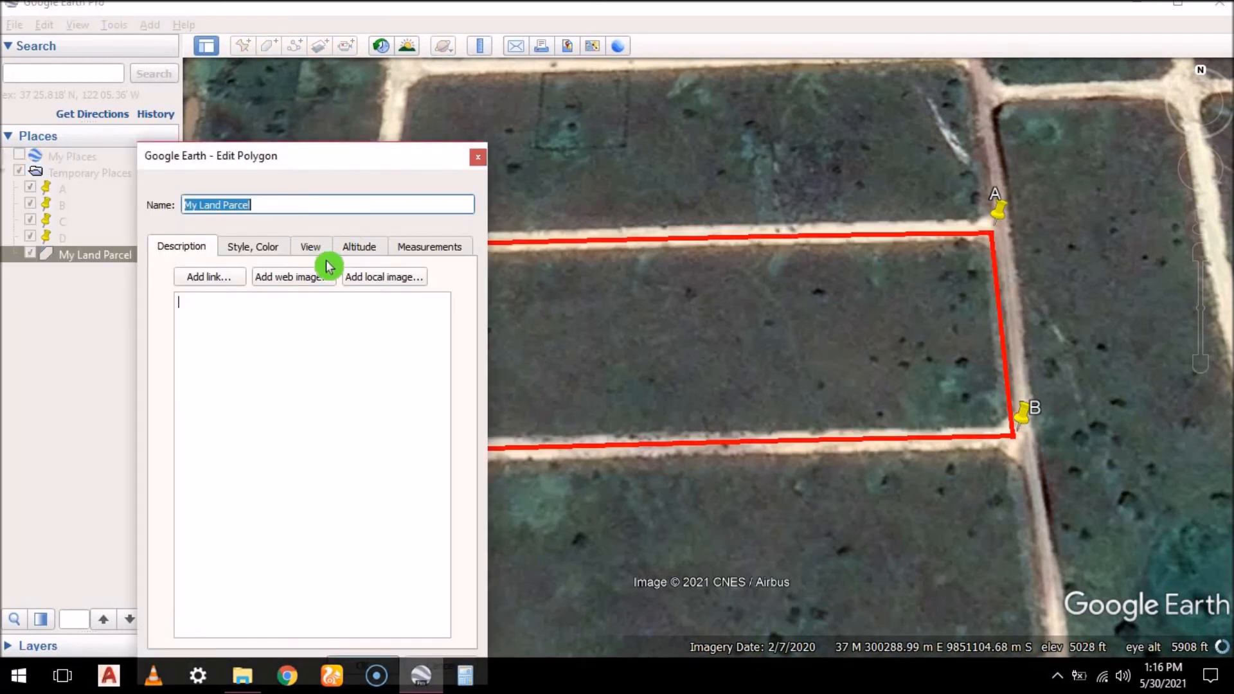
left_click(415, 249)
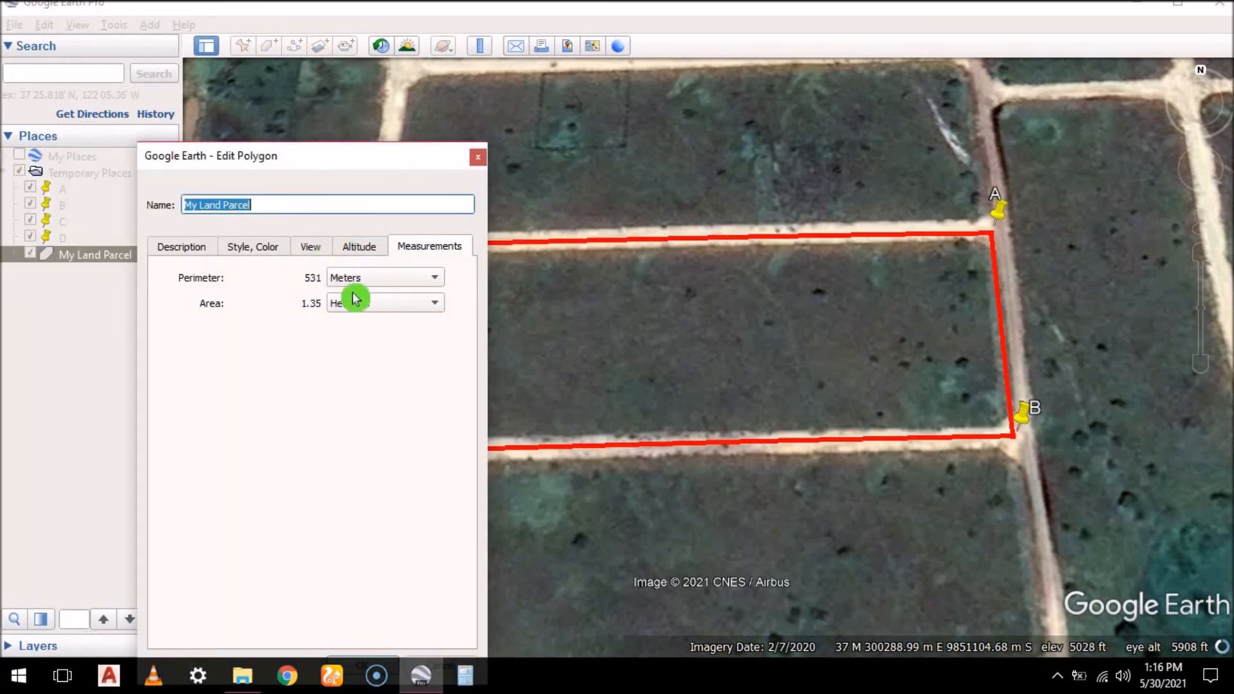
left_click(478, 154)
Measure the parcel side from corner C to corner D in meters with the Ruler's line tool
left_click_drag(625, 297, 702, 278)
left_click(480, 46)
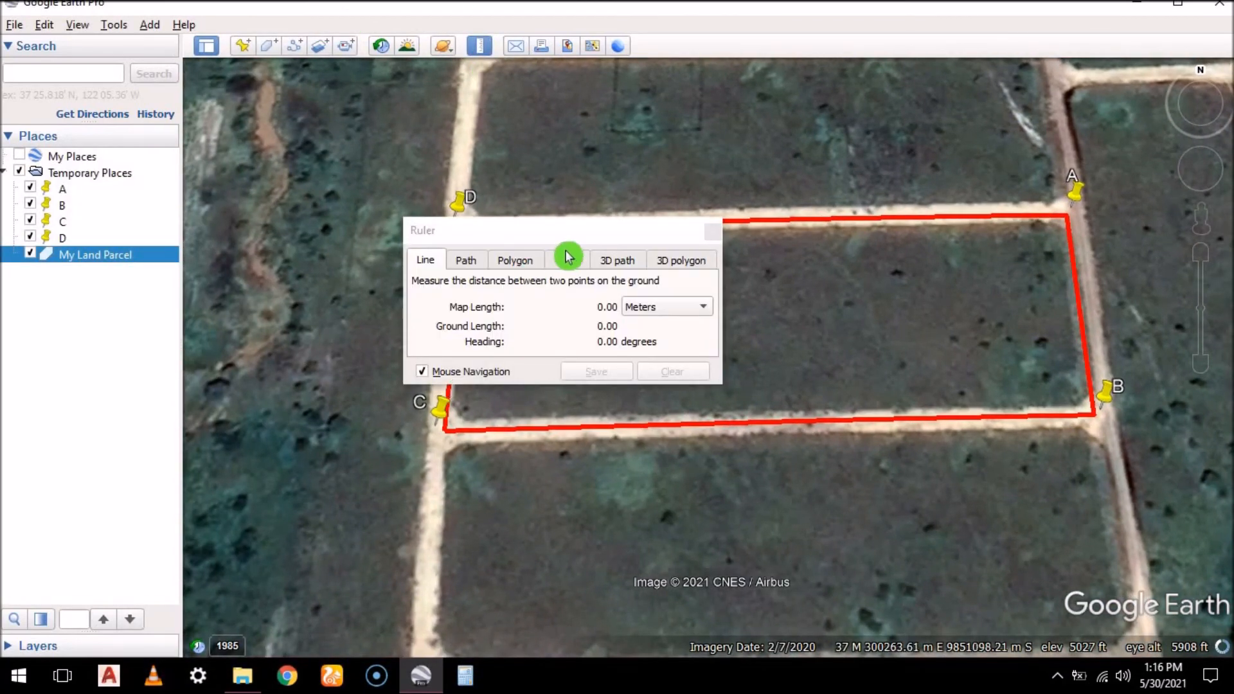
left_click_drag(479, 230, 196, 95)
scroll(439, 444, "up", 3)
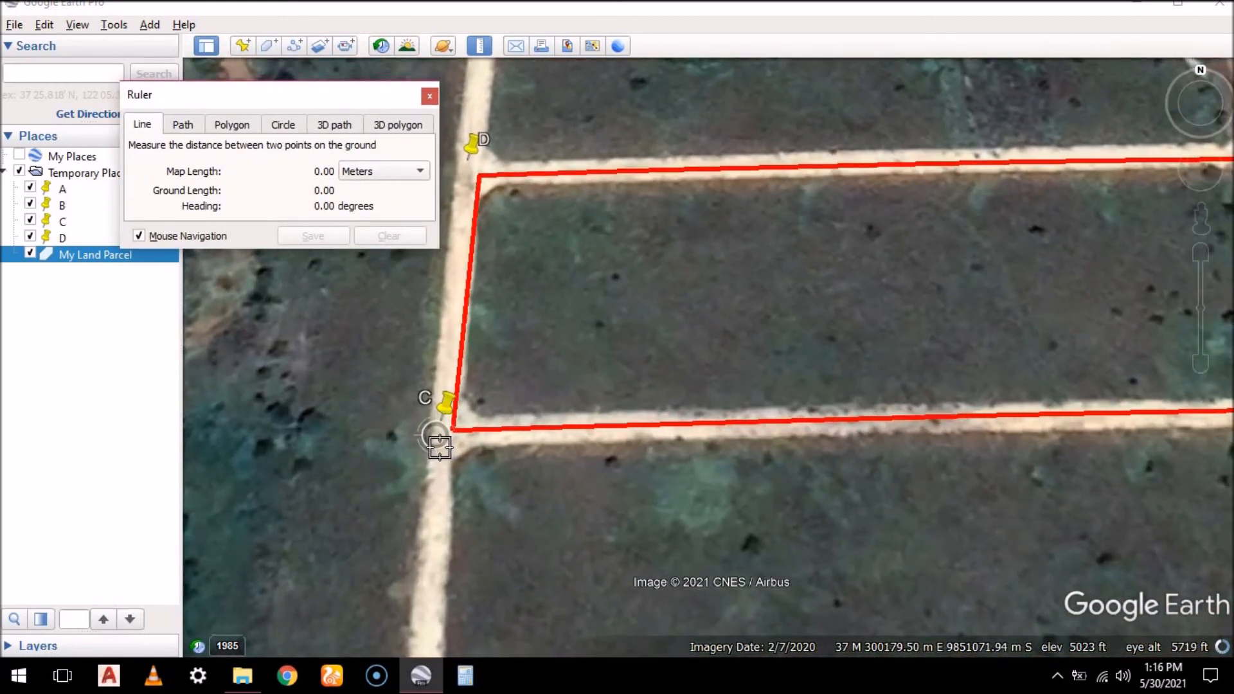
scroll(457, 429, "up", 2)
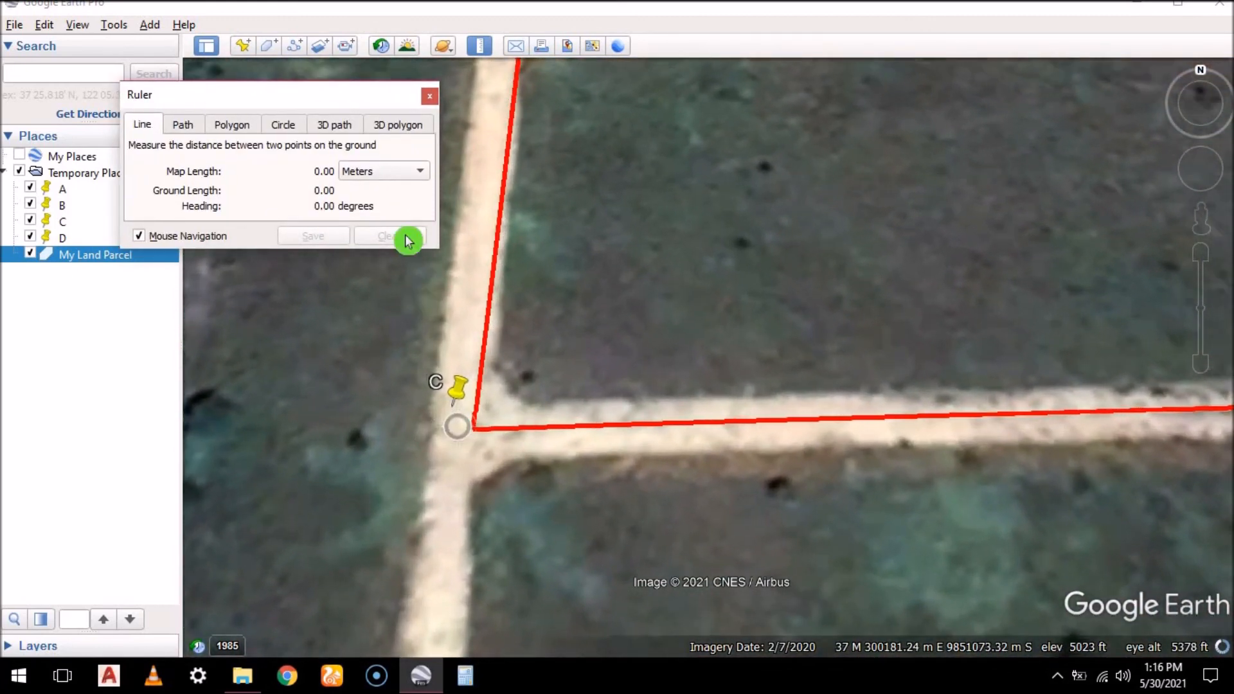
scroll(476, 429, "up", 1)
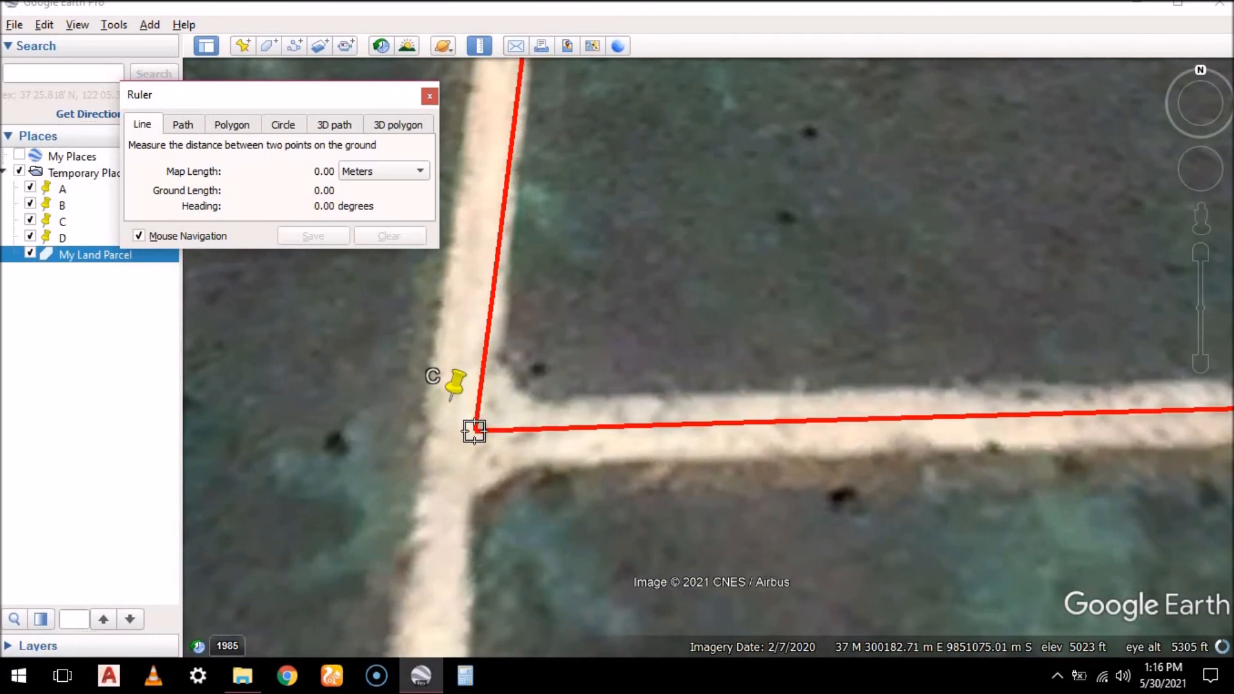
left_click(475, 430)
scroll(442, 511, "down", 2)
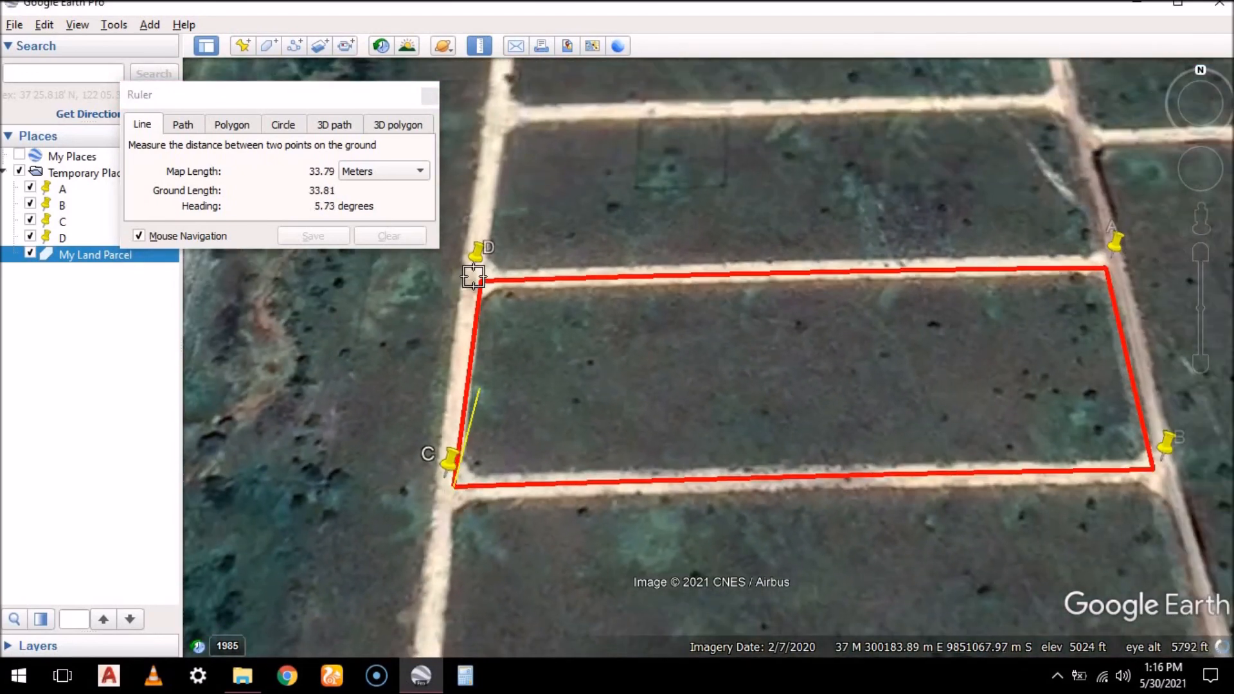
scroll(474, 277, "up", 3)
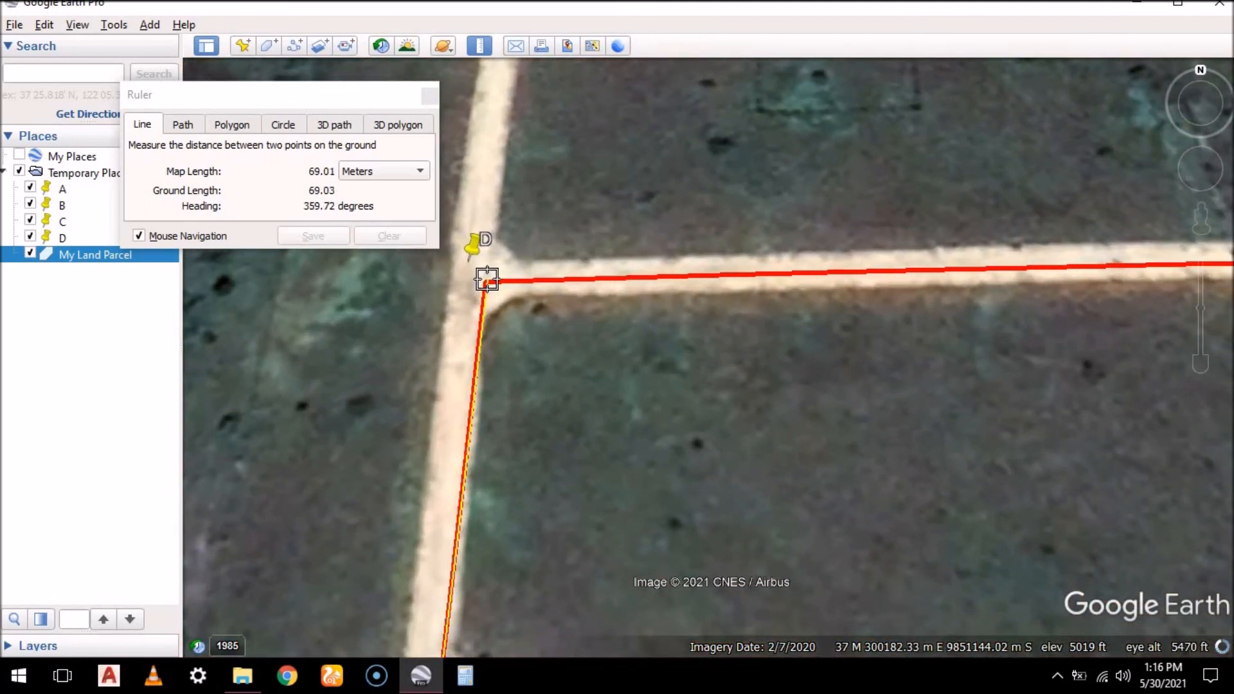
left_click(430, 96)
Measure the parcel side from corner D to corner A with a new Ruler line in meters
left_click(480, 48)
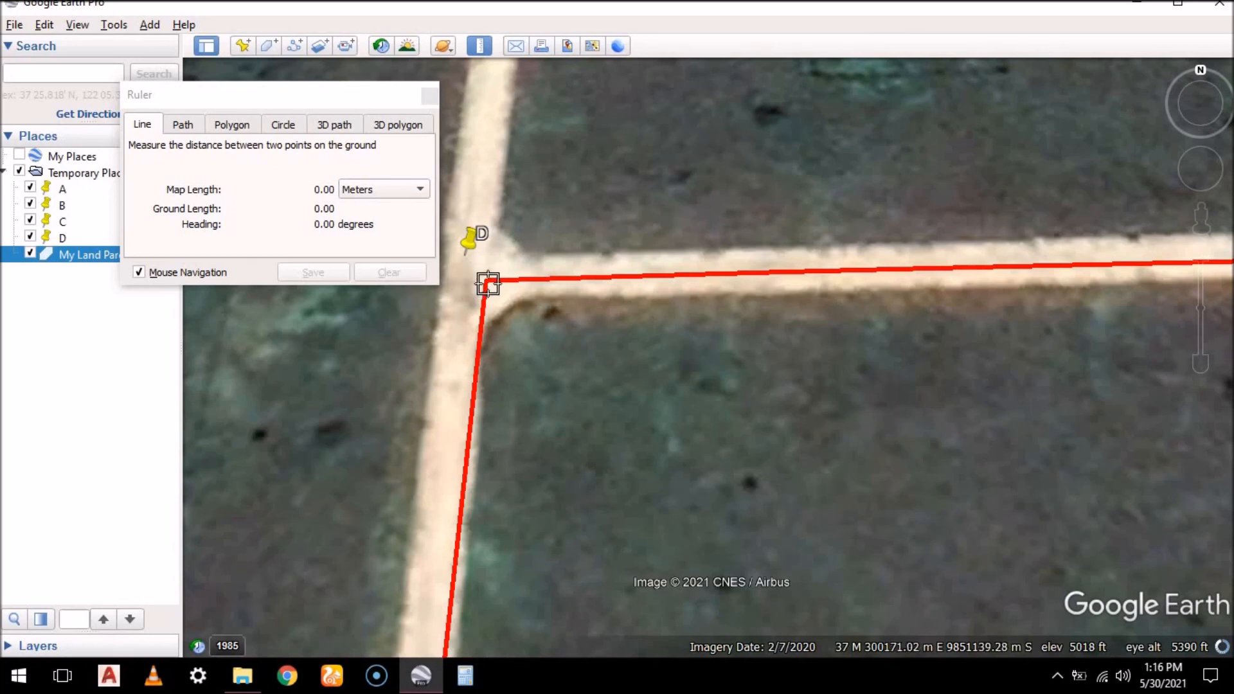
left_click(469, 293)
scroll(321, 325, "down", 5)
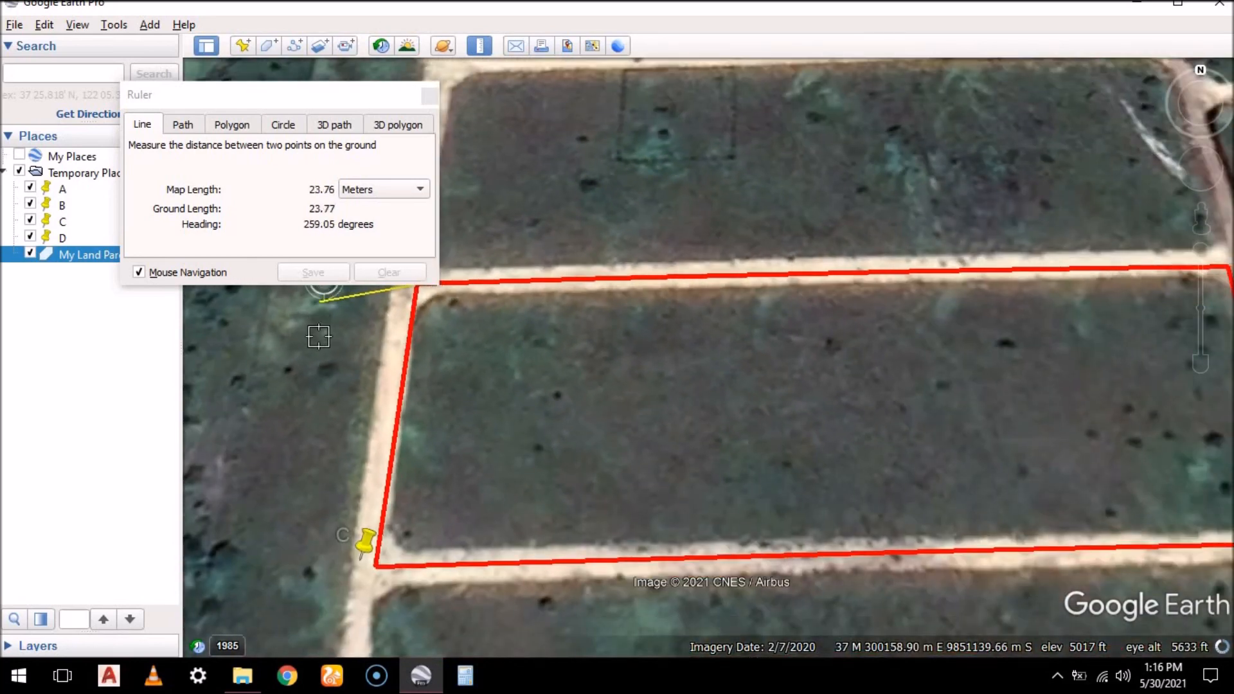
scroll(715, 286, "up", 3)
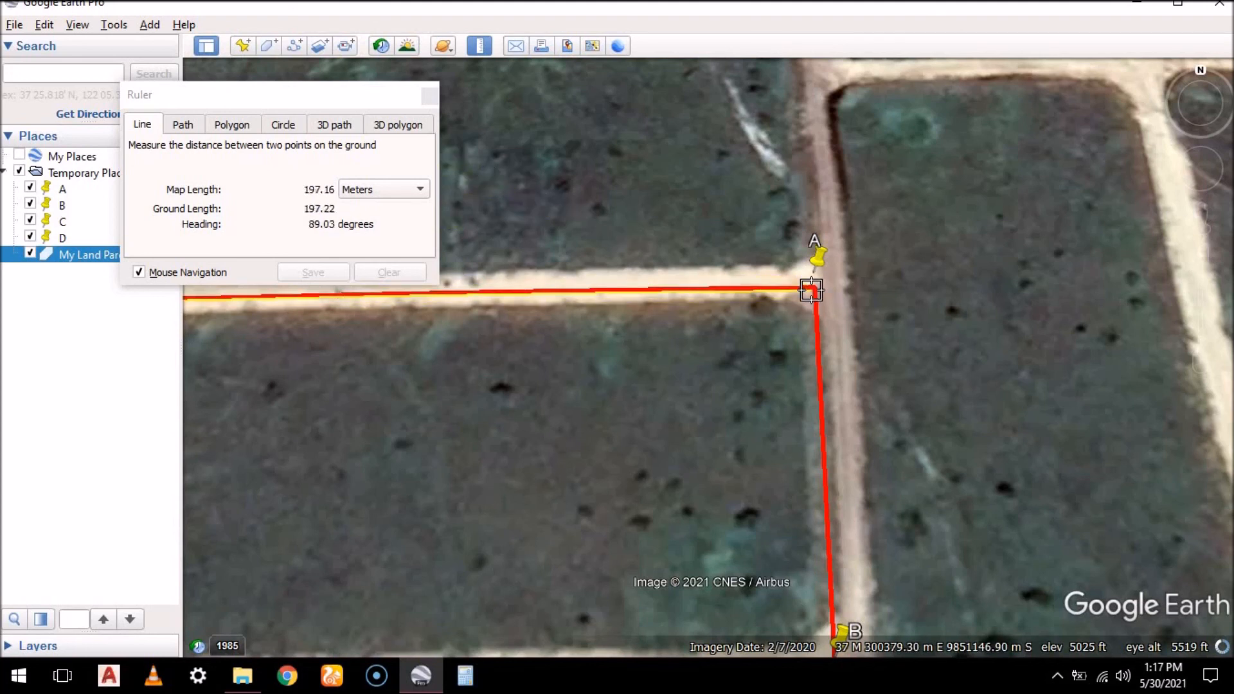
left_click(439, 102)
Recheck the measurements in the My Land Parcel polygon's properties and return to the map view of the parcel
scroll(733, 218, "down", 3)
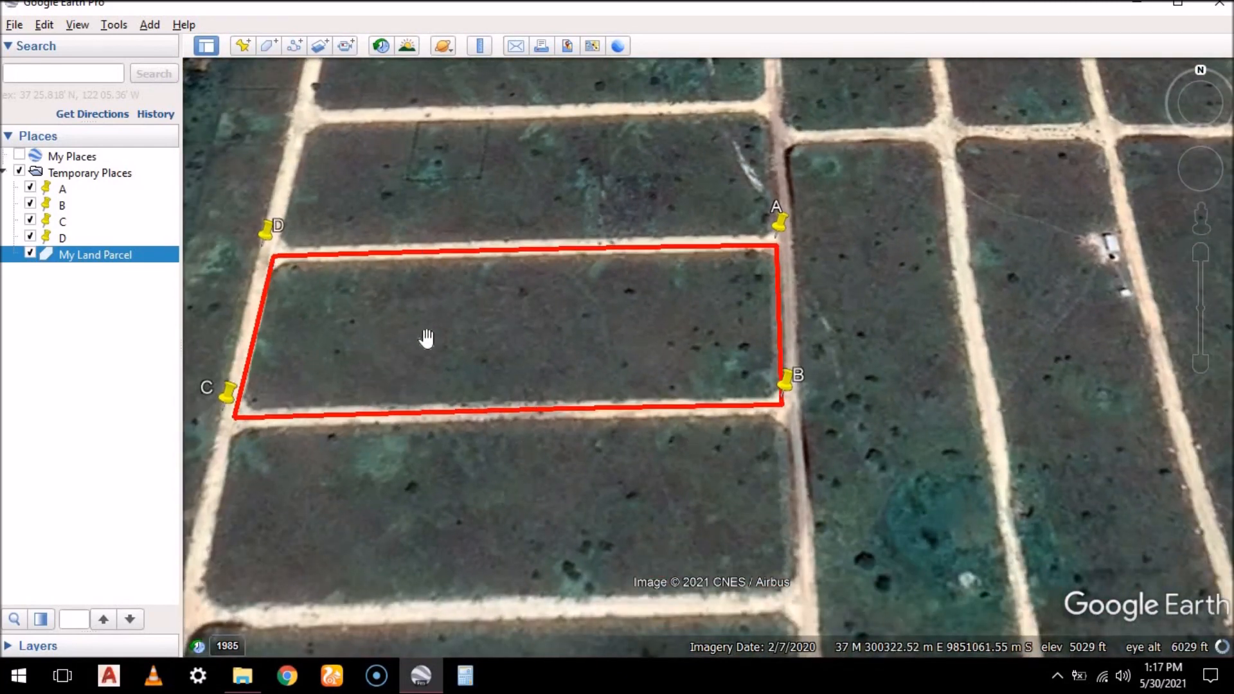
left_click_drag(427, 339, 503, 327)
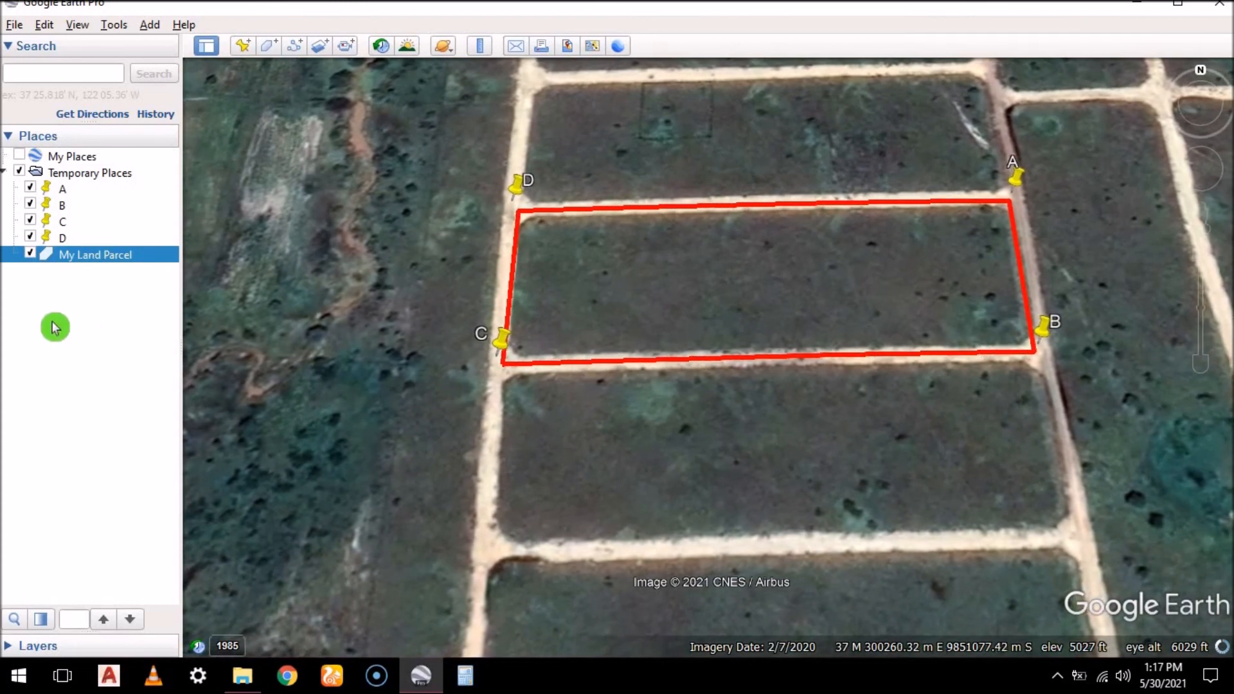
right_click(124, 259)
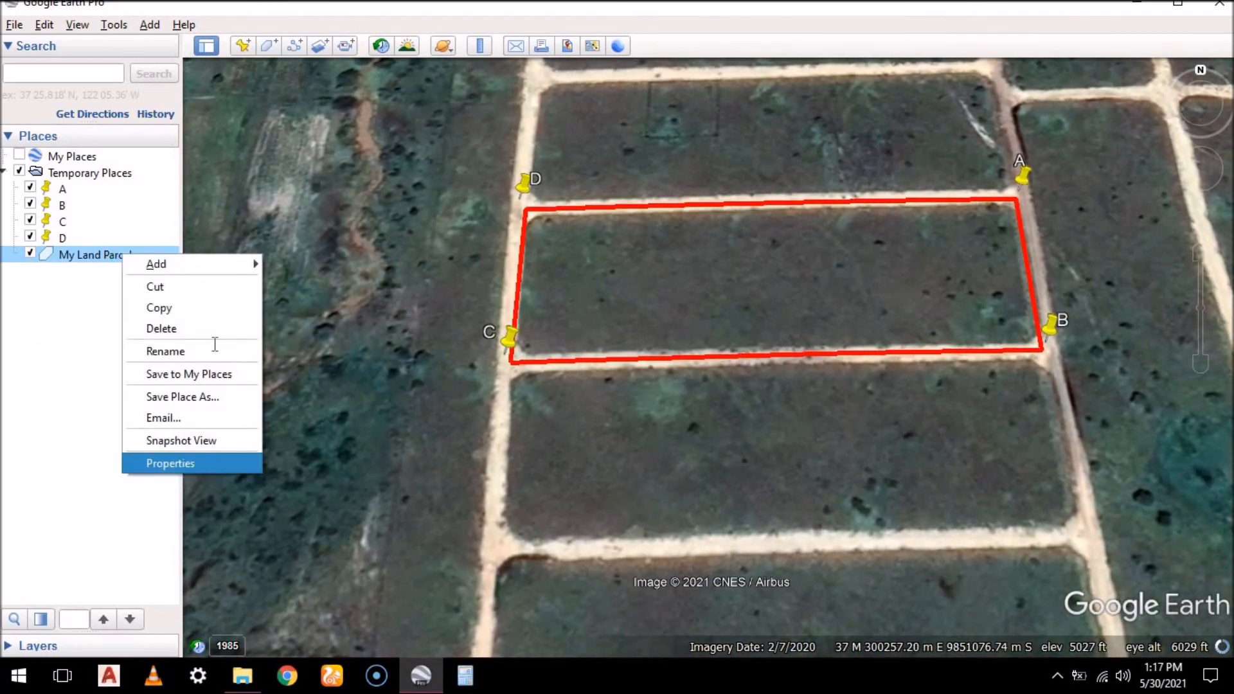
left_click(187, 461)
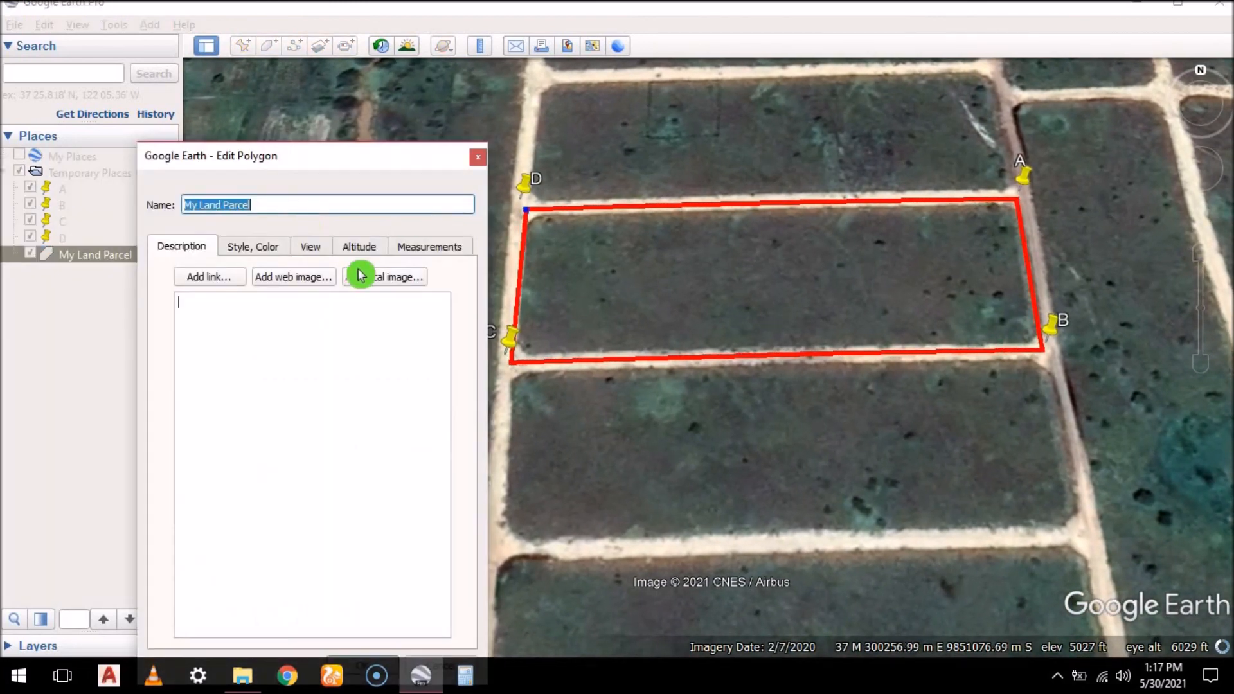
left_click(426, 249)
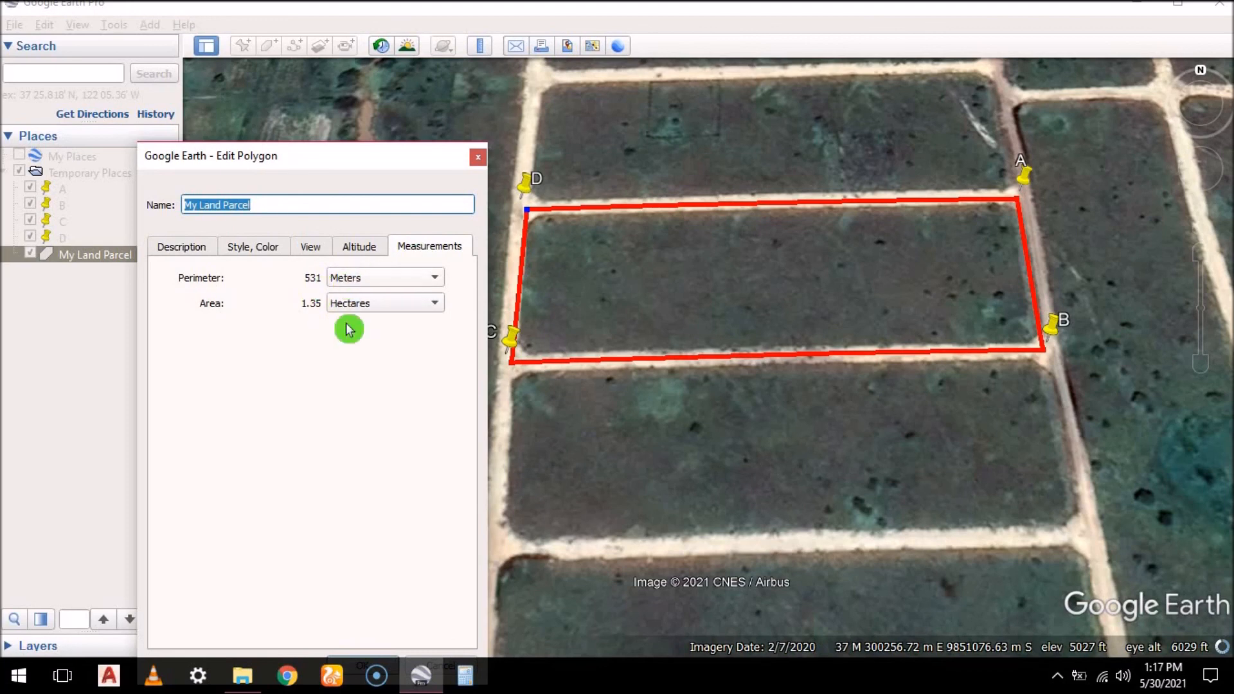
left_click(478, 157)
left_click_drag(585, 337, 503, 334)
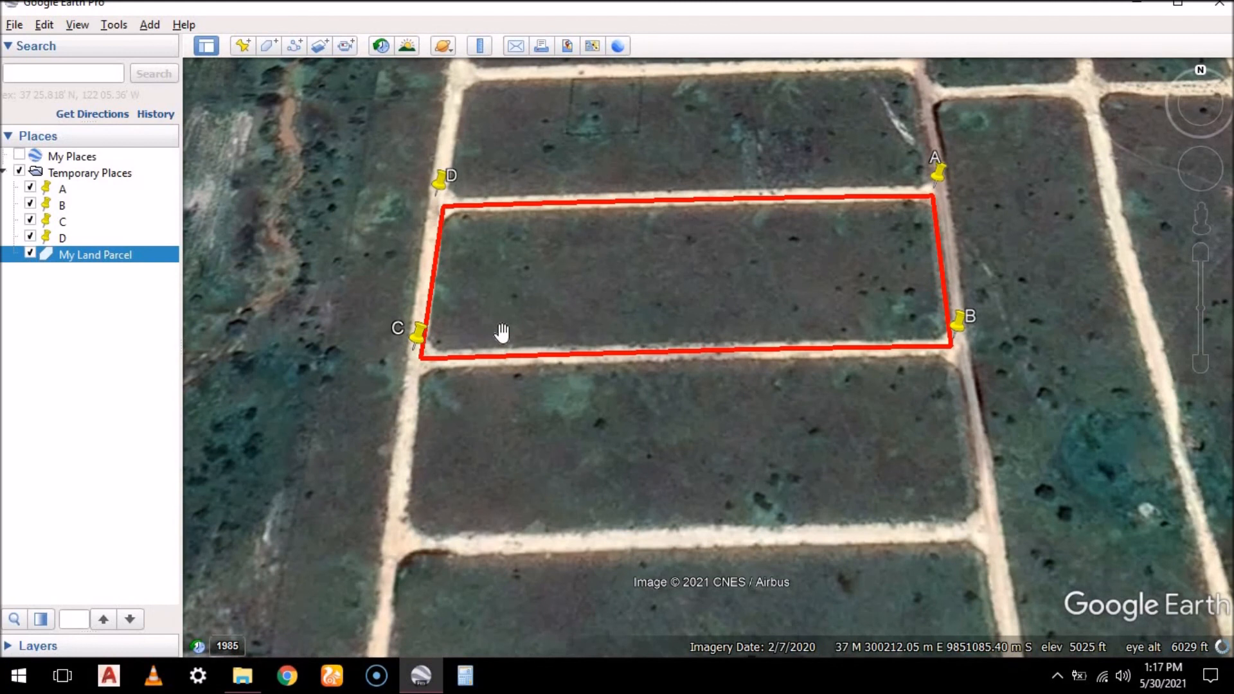